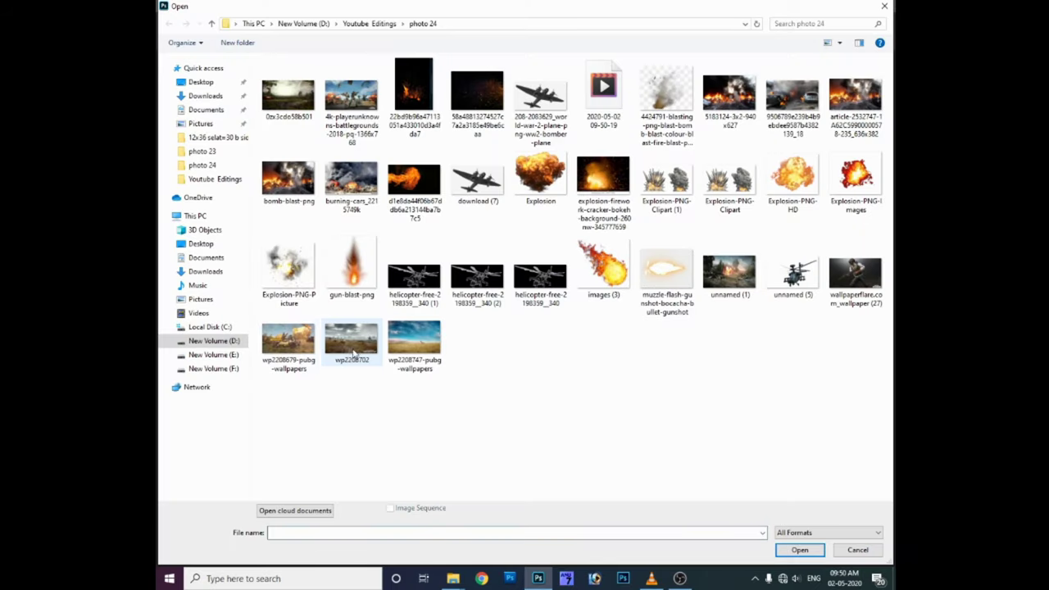
Step: Open the PUBG wheat-field wallpaper wp2208702.jpg and set its resolution to 300 pixels/inch
left_click(855, 273, "ctrl")
left_click(799, 550)
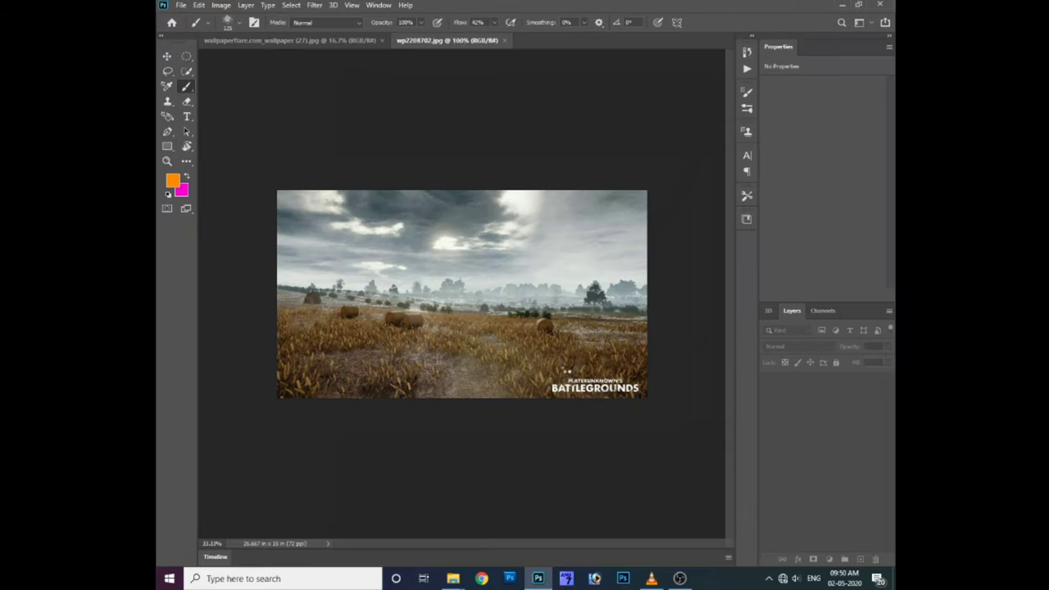
left_click(221, 5)
left_click(238, 92)
double_click(598, 216)
type("300")
left_click(567, 287)
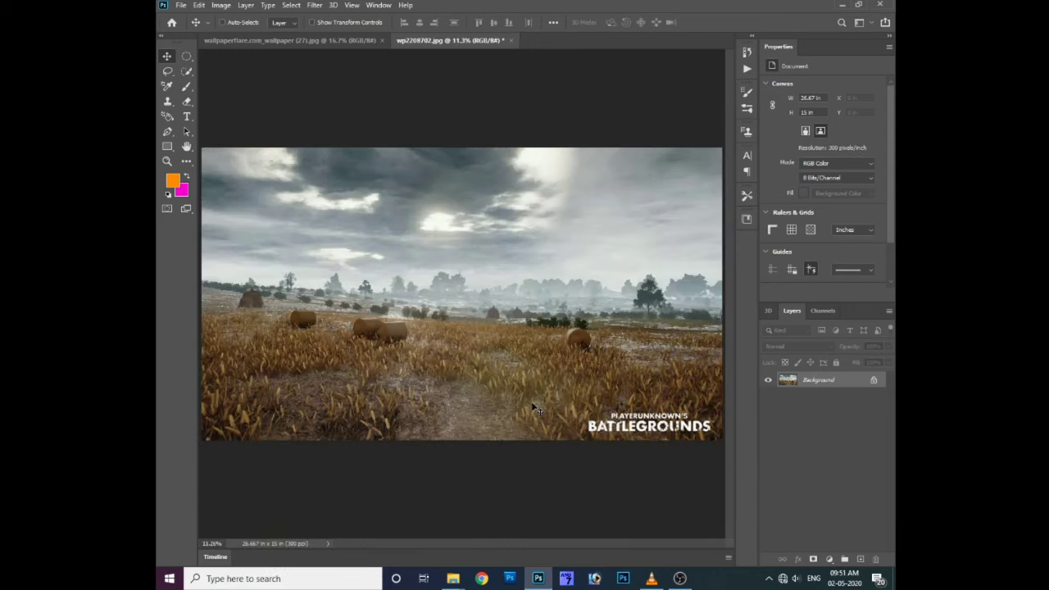
Step: Copy a lassoed wheat patch, flip it horizontally over the bottom-right logo, and merge it down
key("l")
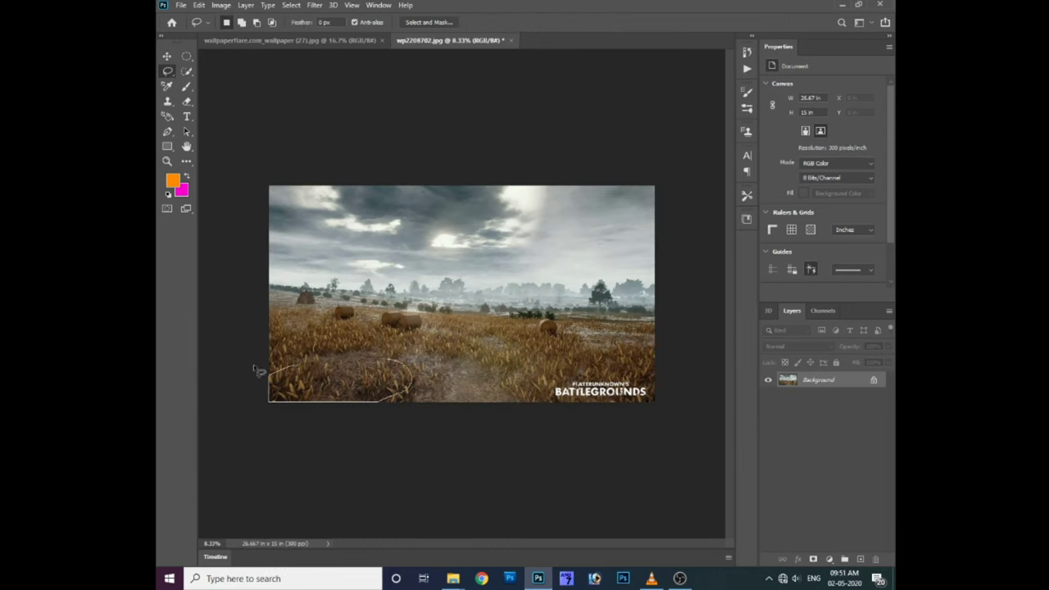
left_click_drag(258, 371, 259, 371)
key("ctrl+j")
key("ctrl+t")
right_click(369, 378)
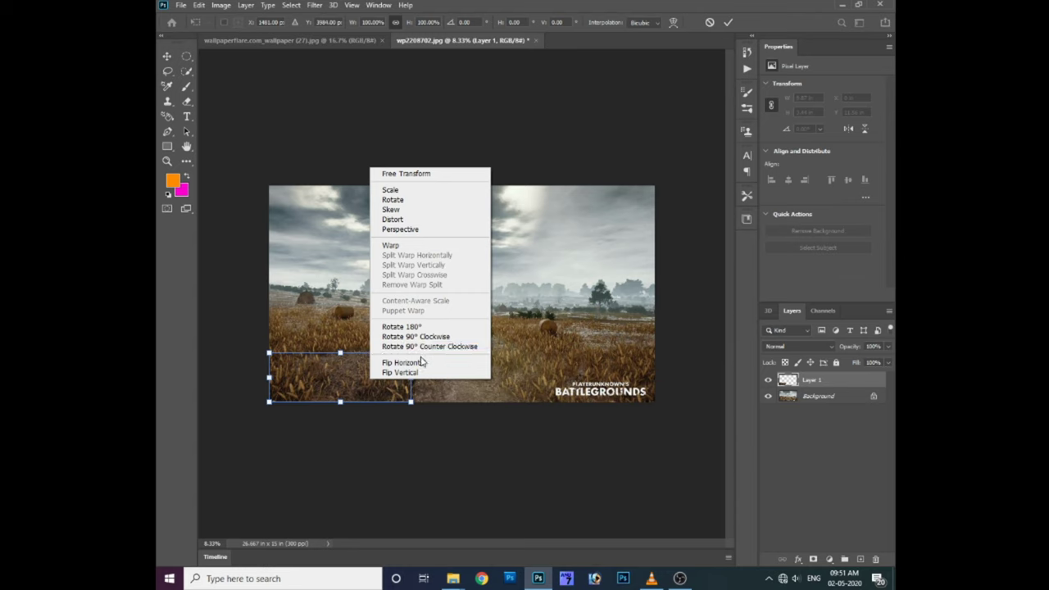
left_click(422, 361)
key("Return")
left_click_drag(422, 373, 635, 367)
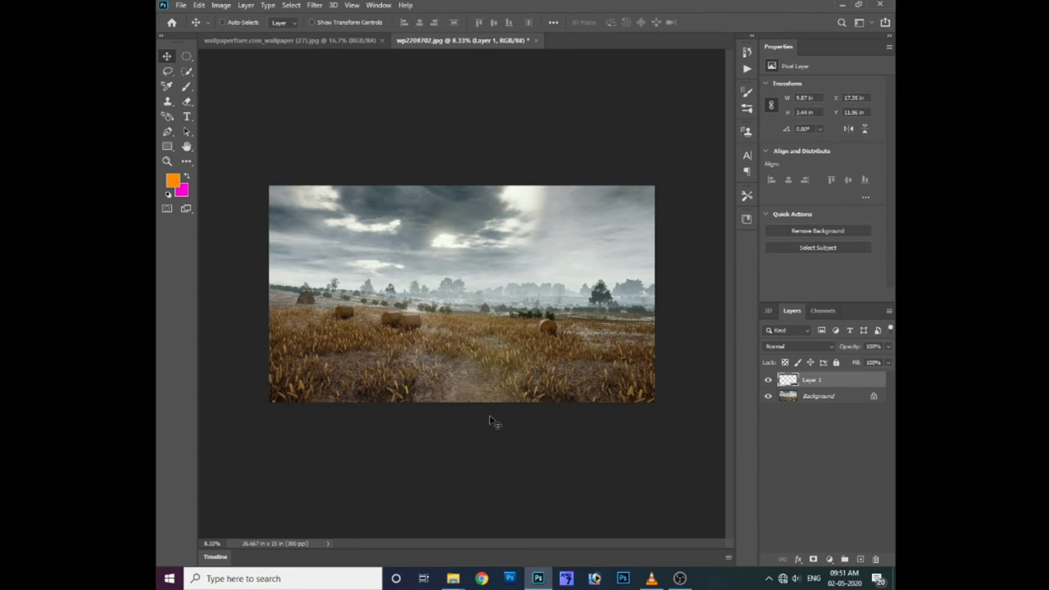
key("e")
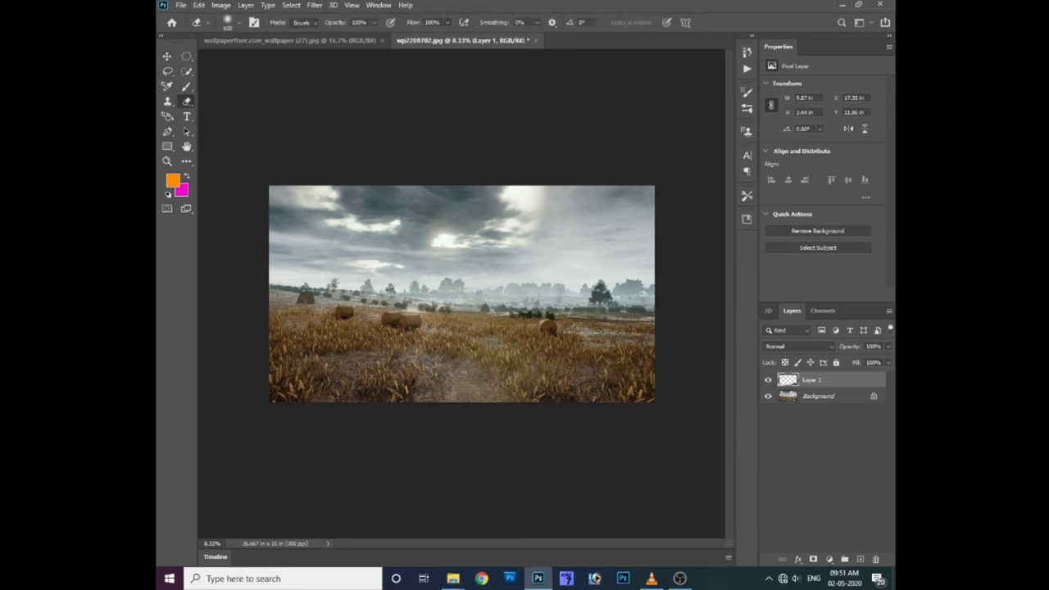
key("ctrl+e")
Step: Resize the image to 16 × 9 inches
left_click(221, 5)
left_click(236, 73)
type("00")
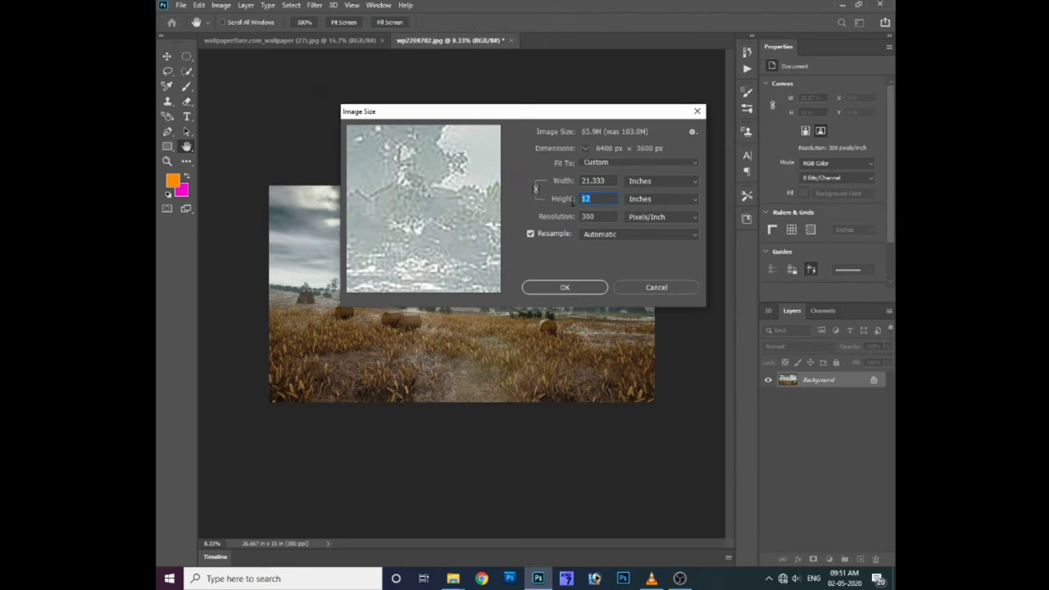
type("9")
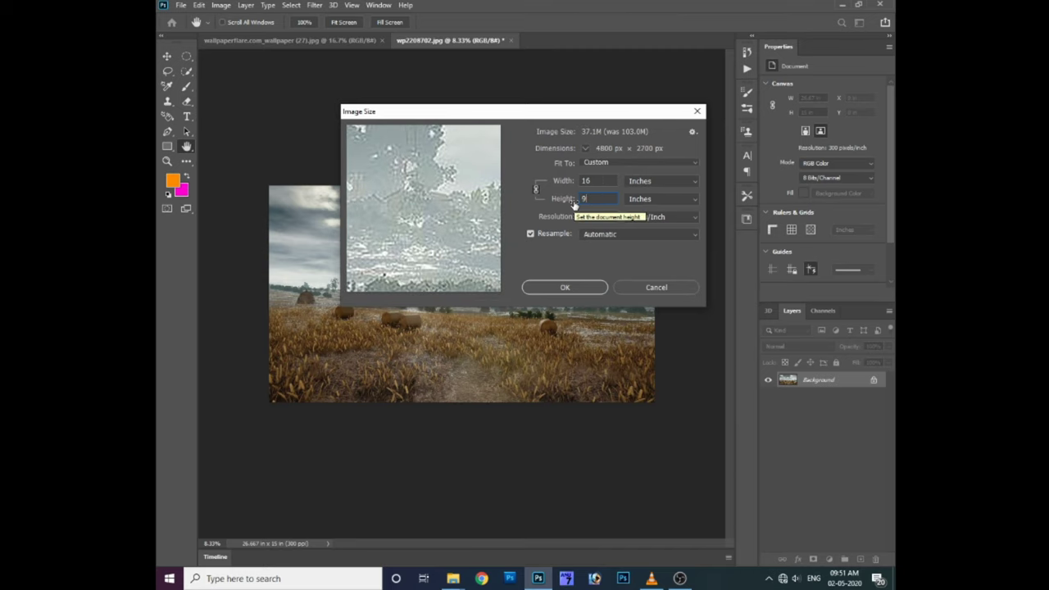
left_click(572, 288)
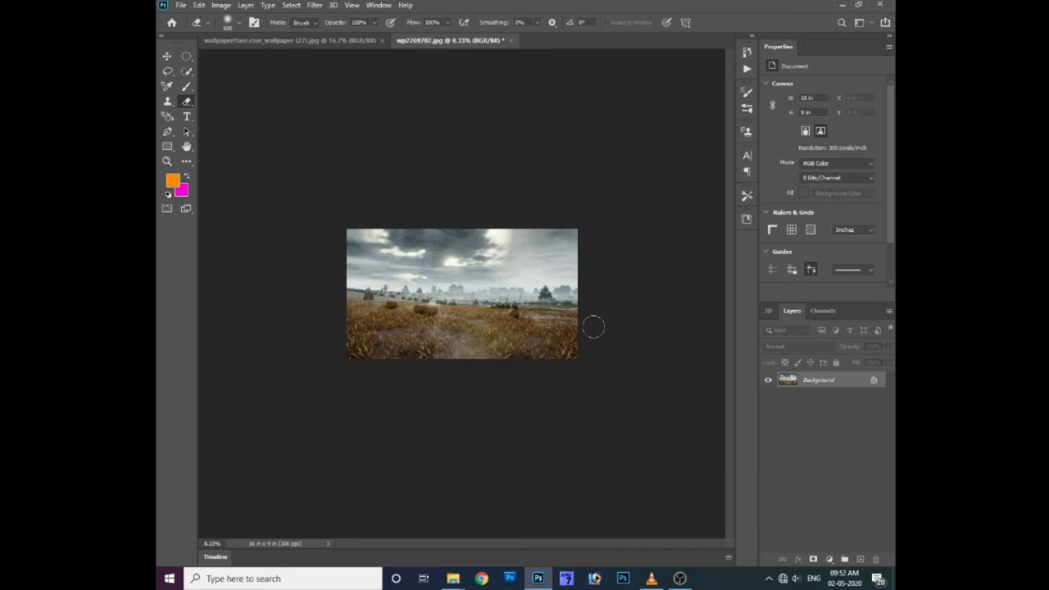
key("e")
scroll(592, 325, "up", 1)
scroll(595, 328, "up", 1)
scroll(594, 323, "down", 3)
Step: Duplicate the background layer and start a Color Lookup adjustment on the copy
key("ctrl+j")
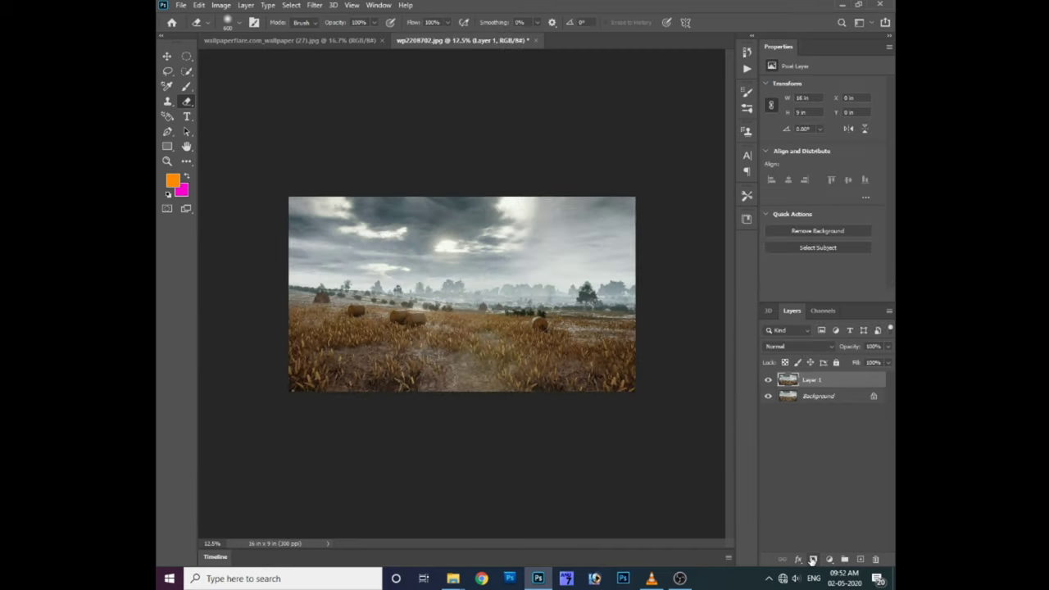
left_click(221, 5)
mouse_move(239, 36)
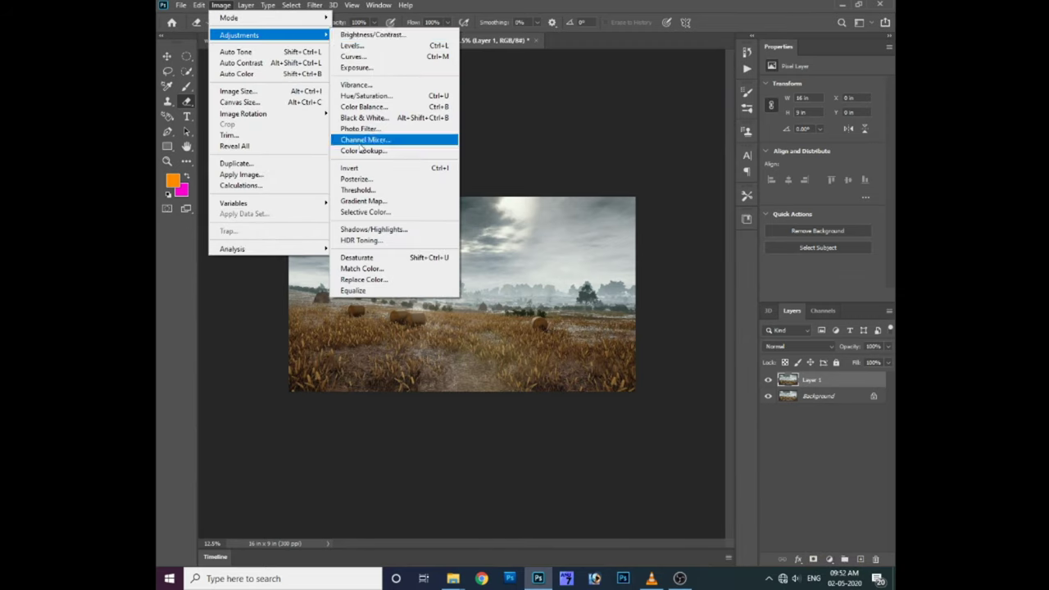
left_click(371, 141)
left_click(686, 123)
left_click(614, 169)
Step: Apply the Kodak 5205 Fuji 3510 3DLUT grade to the duplicate layer
scroll(655, 122, "down", 3)
scroll(655, 122, "down", 1)
scroll(641, 122, "down", 1)
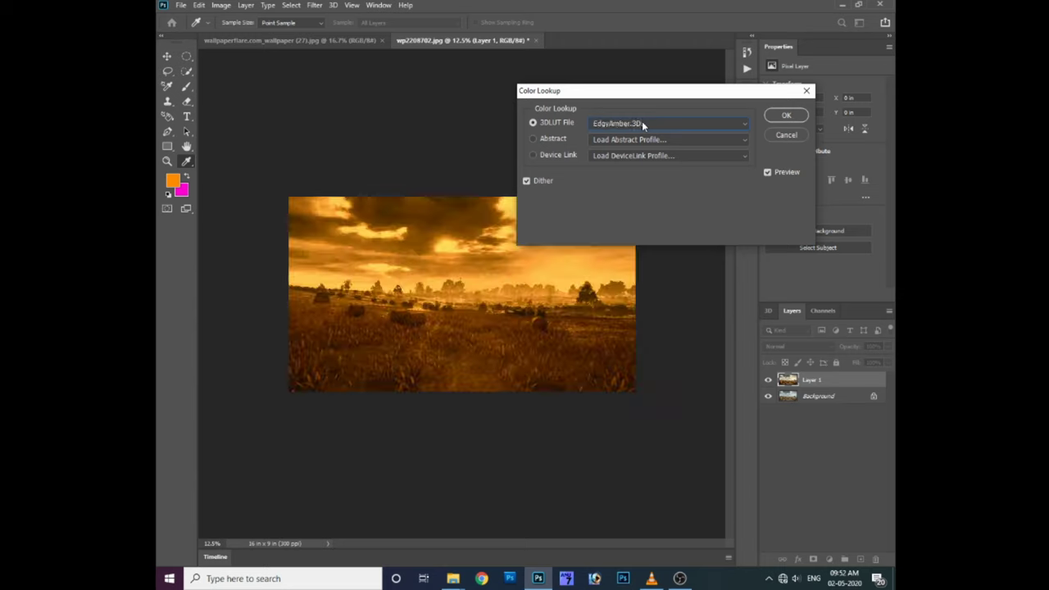
scroll(642, 121, "down", 1)
left_click(647, 123)
left_click(647, 123)
scroll(646, 119, "down", 1)
scroll(646, 119, "down", 2)
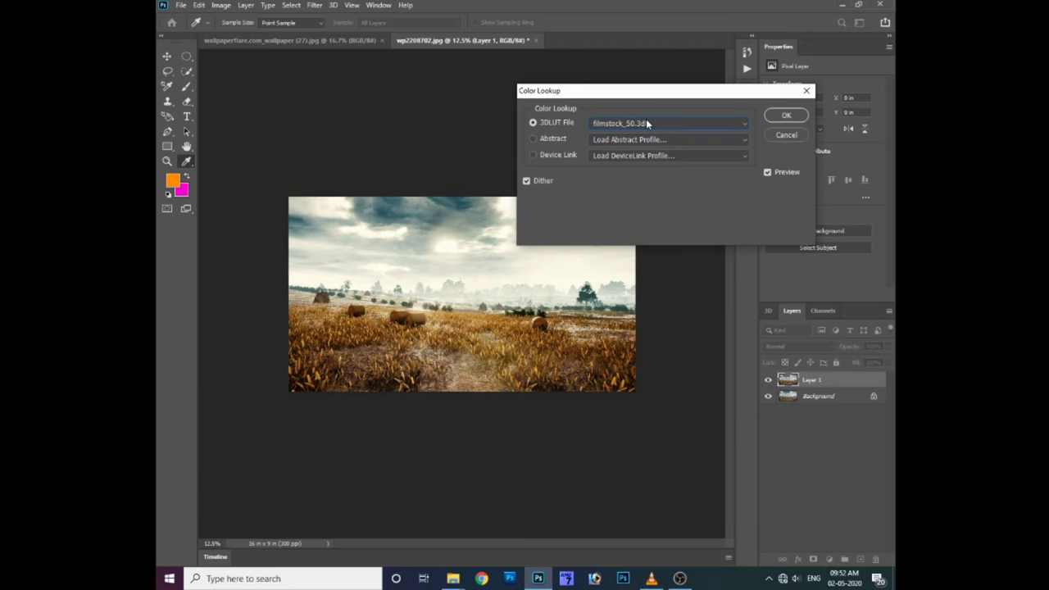
scroll(645, 119, "down", 1)
scroll(645, 119, "down", 1)
scroll(652, 123, "down", 1)
scroll(652, 123, "down", 1)
scroll(643, 125, "down", 1)
scroll(643, 125, "down", 1)
scroll(643, 125, "down", 3)
scroll(642, 125, "down", 3)
scroll(642, 125, "down", 2)
scroll(643, 125, "down", 2)
scroll(642, 125, "up", 1)
scroll(642, 125, "up", 5)
scroll(642, 126, "down", 4)
scroll(643, 125, "up", 4)
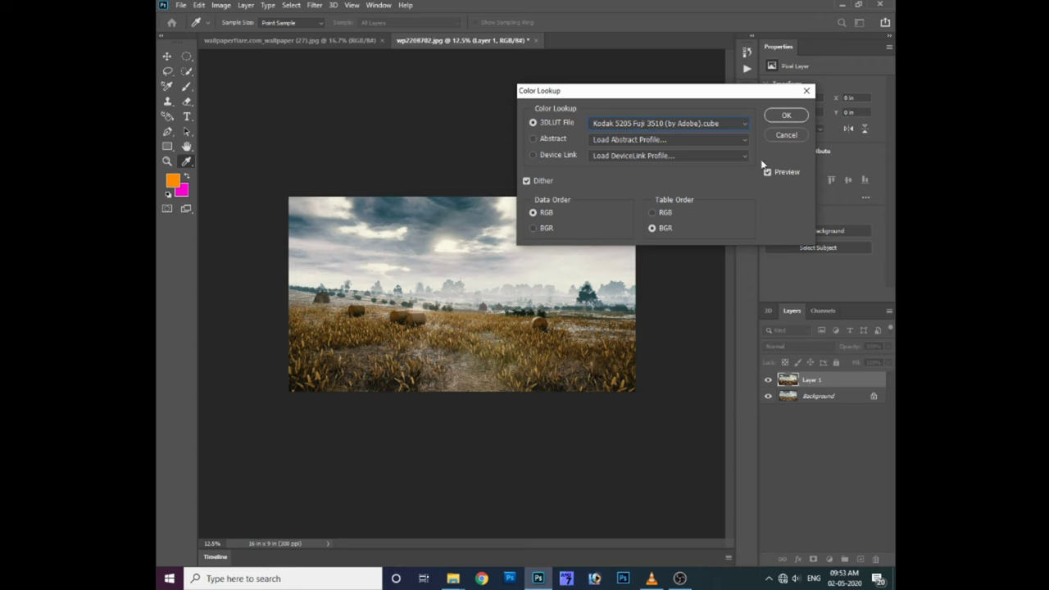
scroll(690, 125, "down", 1)
scroll(690, 126, "up", 1)
left_click(786, 114)
key("e")
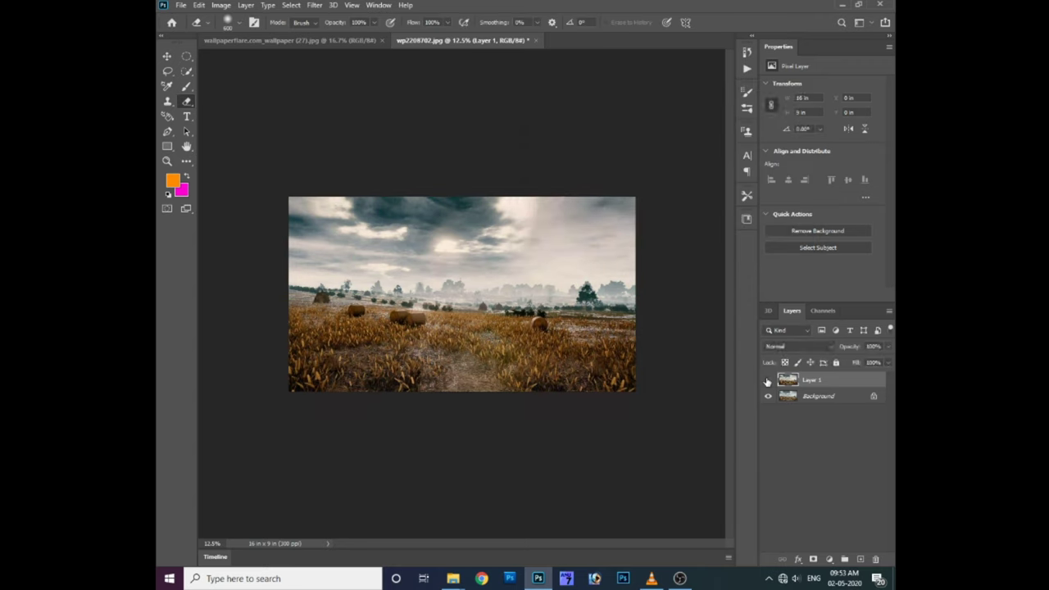
key("ctrl+plus")
Step: Open the Explosion-PNG-Clipart (1), Explosion and Explosion-PNG-Picture images
key("ctrl+o")
left_click(667, 190)
left_click(540, 187, "ctrl")
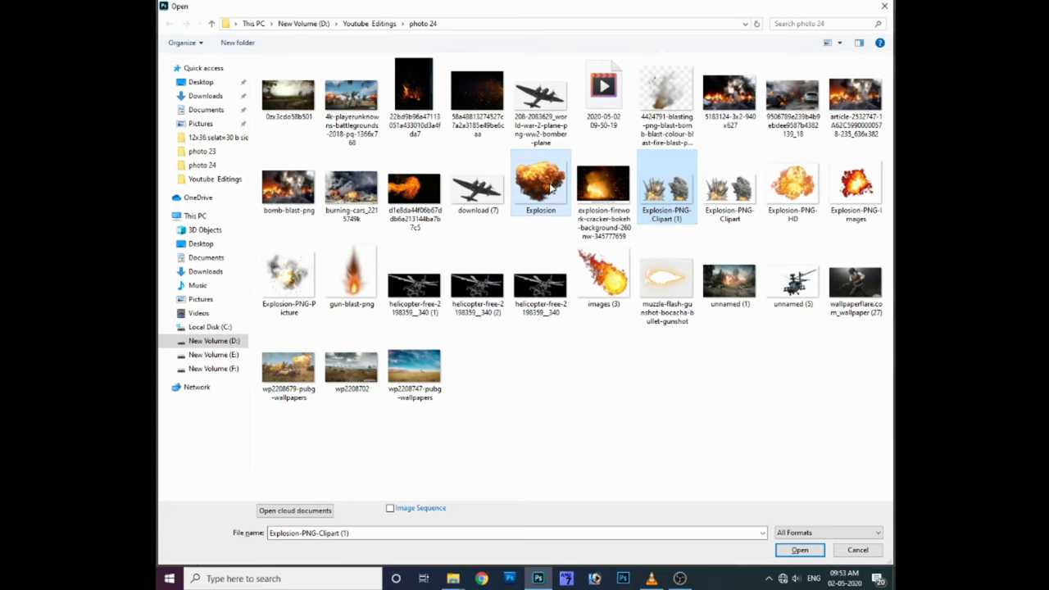
left_click(288, 278, "ctrl")
left_click(799, 550)
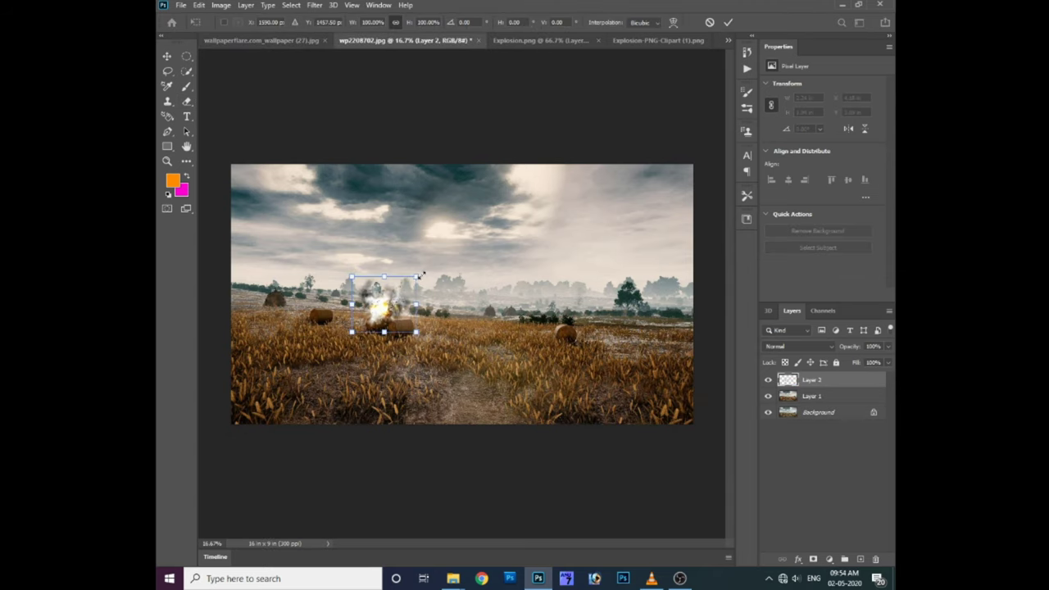
Step: Drag the fireball from the Explosion image into the wheat-field scene
key("ctrl+Tab")
mouse_move(424, 281)
left_mouse_down()
mouse_move(271, 50)
mouse_move(392, 305)
left_mouse_up()
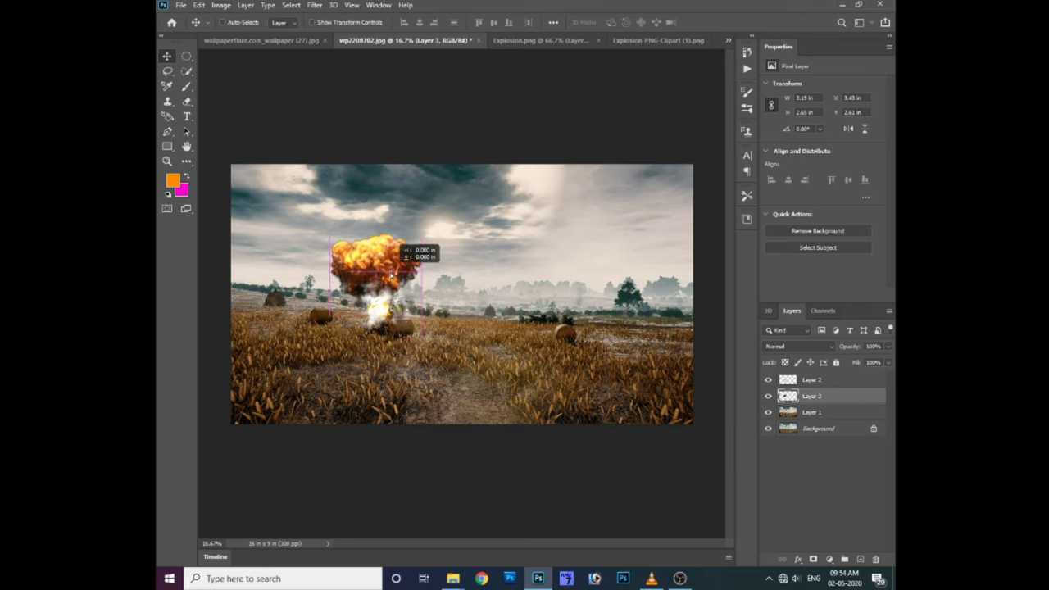
scroll(392, 306, "up", 2)
right_click(359, 335)
left_click(372, 344)
scroll(373, 334, "down", 2)
left_click(383, 255, "ctrl")
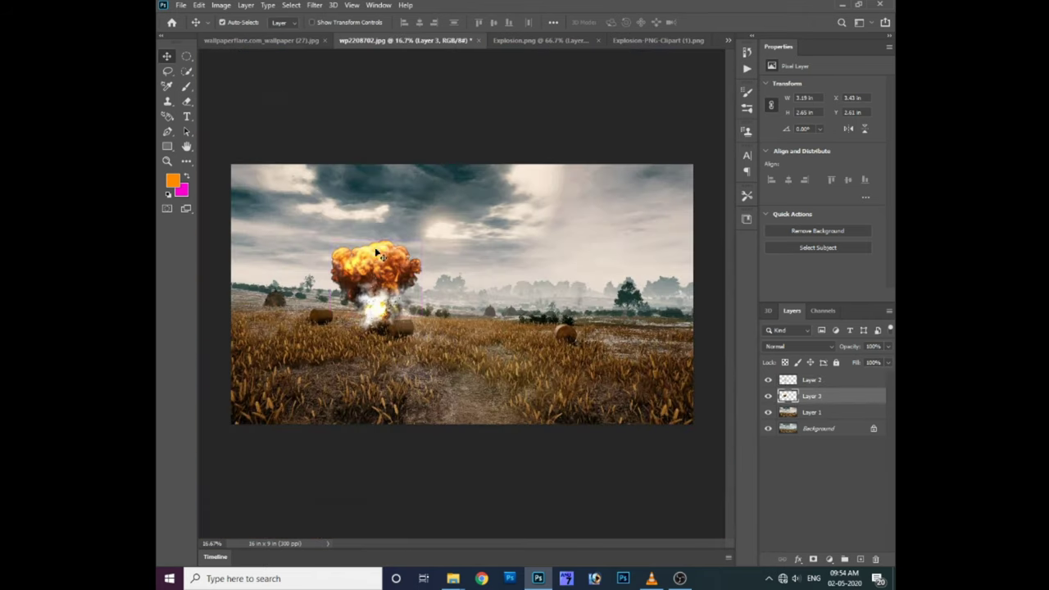
Step: Stack the large fireball above the fire burst on the scene's left and erase its edges
key("ctrl+t")
left_click_drag(402, 271, 342, 253)
key("Return")
left_click_drag(378, 315, 319, 318)
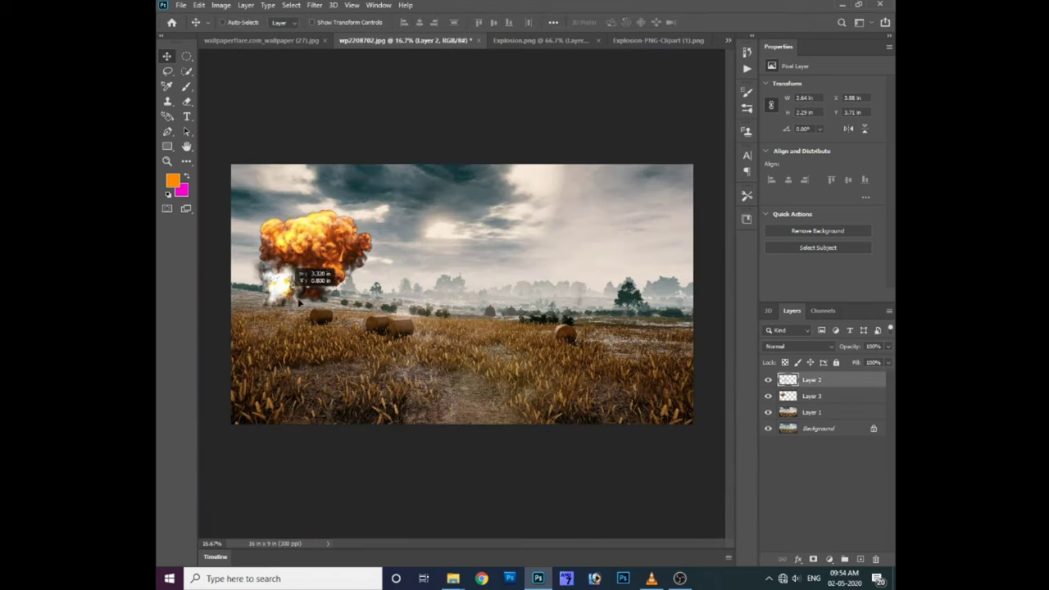
key("ctrl+bracketleft")
scroll(319, 318, "up", 2)
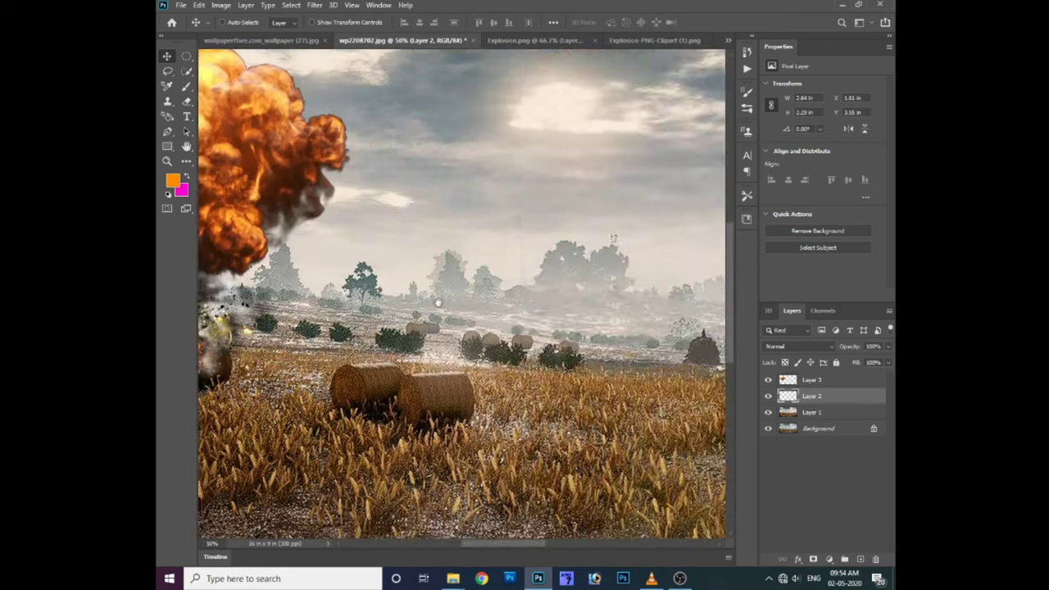
scroll(320, 318, "up", 1)
left_click(368, 238, "ctrl")
key("e")
scroll(358, 286, "down", 1)
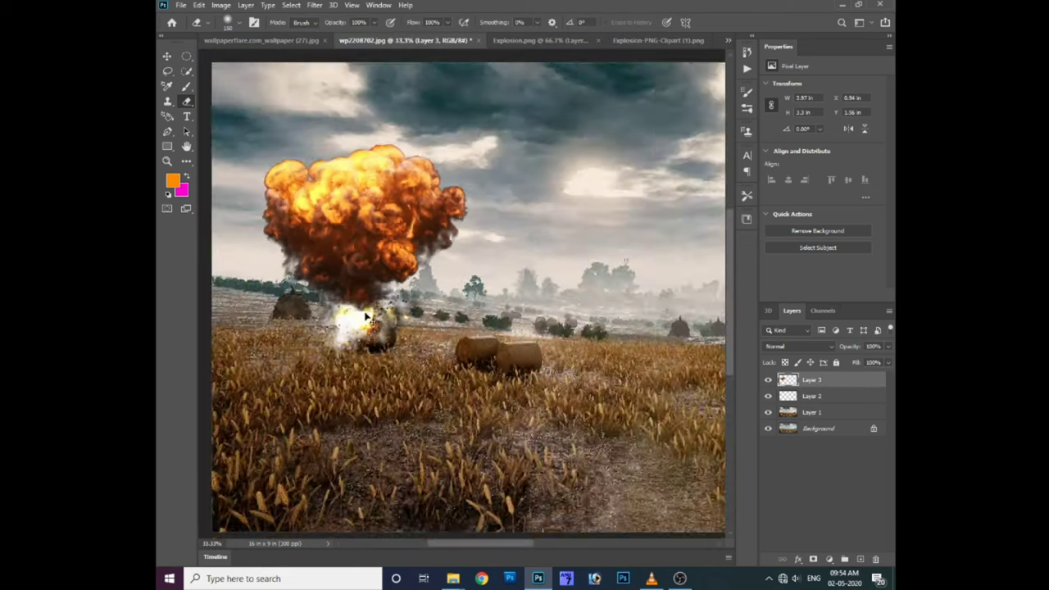
scroll(358, 287, "down", 1)
key("ctrl+Tab")
key("ctrl+Tab")
Step: Cut the clipart explosions into the scene and position them lower
key("ctrl+x")
key("ctrl+Tab")
key("ctrl+Tab")
key("ctrl+v")
key("v")
left_click_drag(525, 258, 525, 294)
Step: Cut out the grey smoke explosion and enlarge it at the scene's right edge
key("l")
key("ctrl+x")
key("ctrl+v")
key("v")
left_click_drag(447, 288, 642, 287)
key("ctrl+t")
left_click_drag(732, 194, 733, 274)
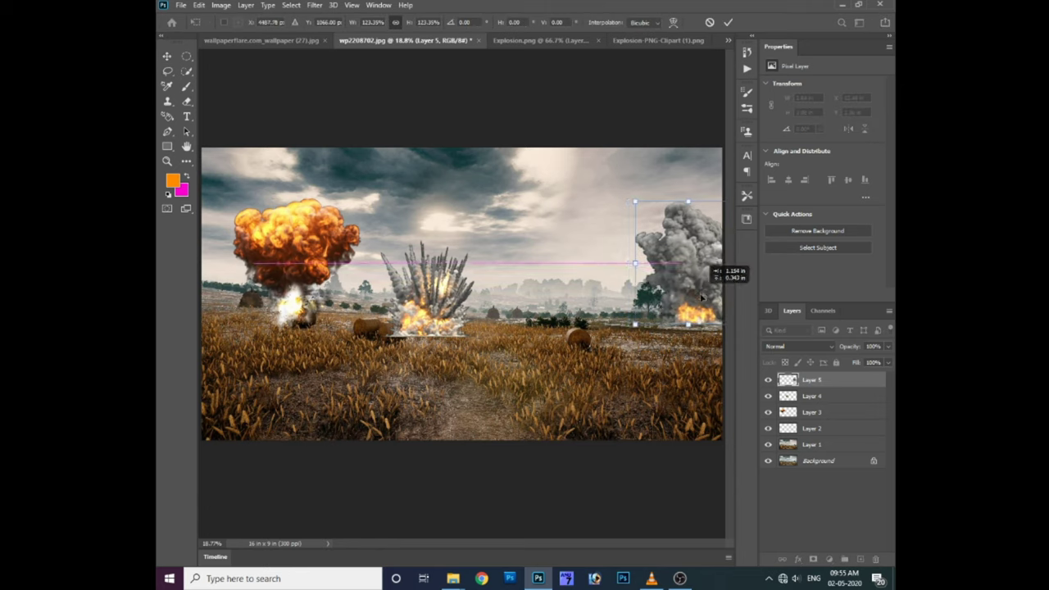
key("Return")
Step: Duplicate the fire burst and place the copy, topmost, at the smoke's base
left_click(305, 315)
key("ctrl+j")
left_click_drag(305, 316, 690, 324)
key("ctrl+shift+bracketright")
key("e")
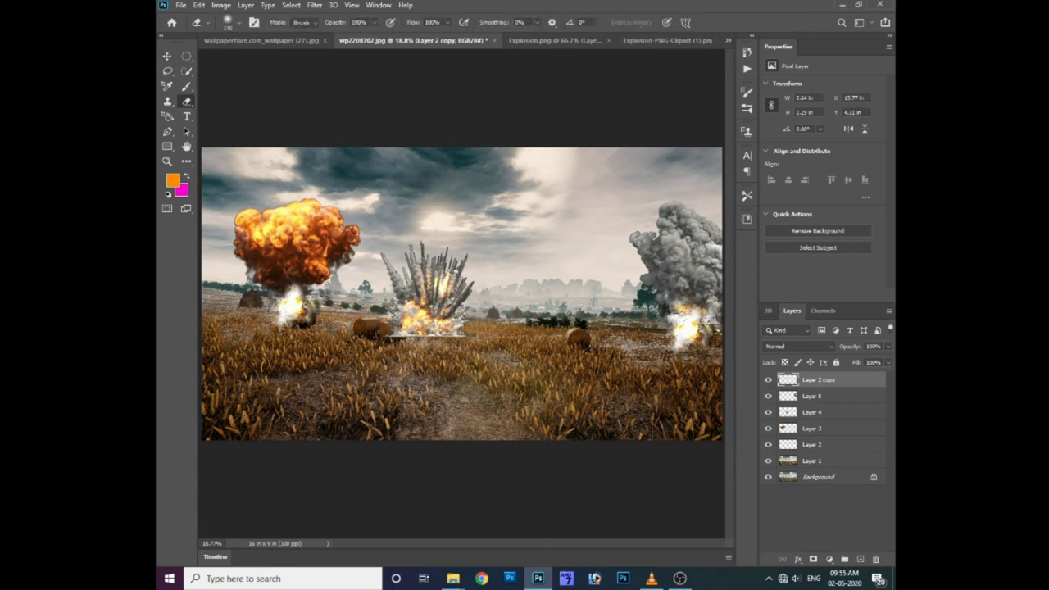
Step: Reposition and enlarge the centre explosion
left_click(441, 289, "ctrl")
key("v")
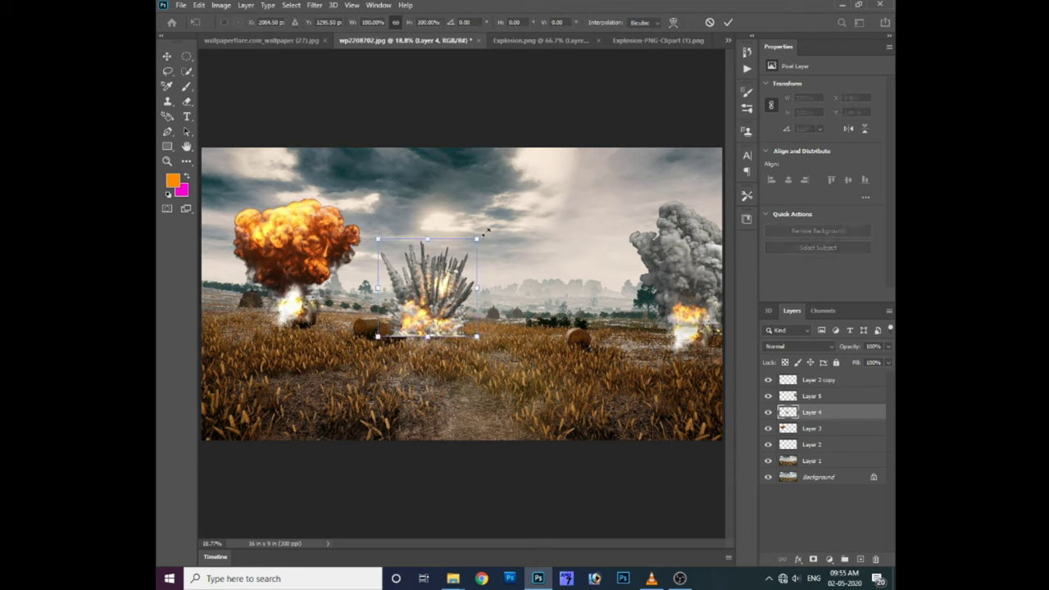
left_click_drag(459, 304, 473, 320)
key("ctrl+t")
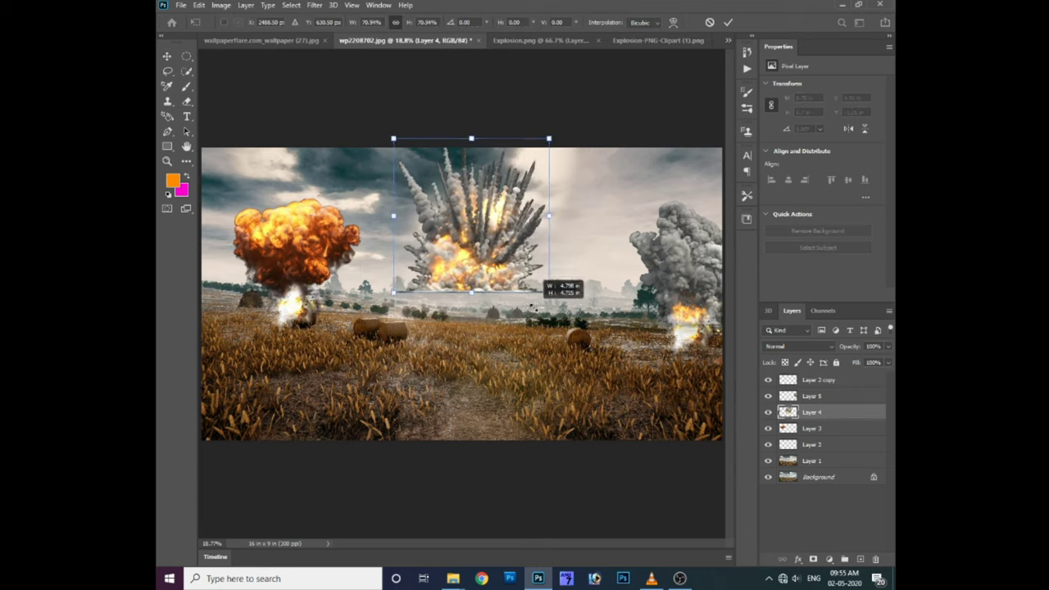
left_click_drag(551, 175, 561, 169)
key("Return")
left_click(767, 412)
Step: Feather the centre explosion's edges and enlarge it slightly more
left_click(767, 413)
left_click(787, 412, "ctrl")
key("shift+F6")
key("Return")
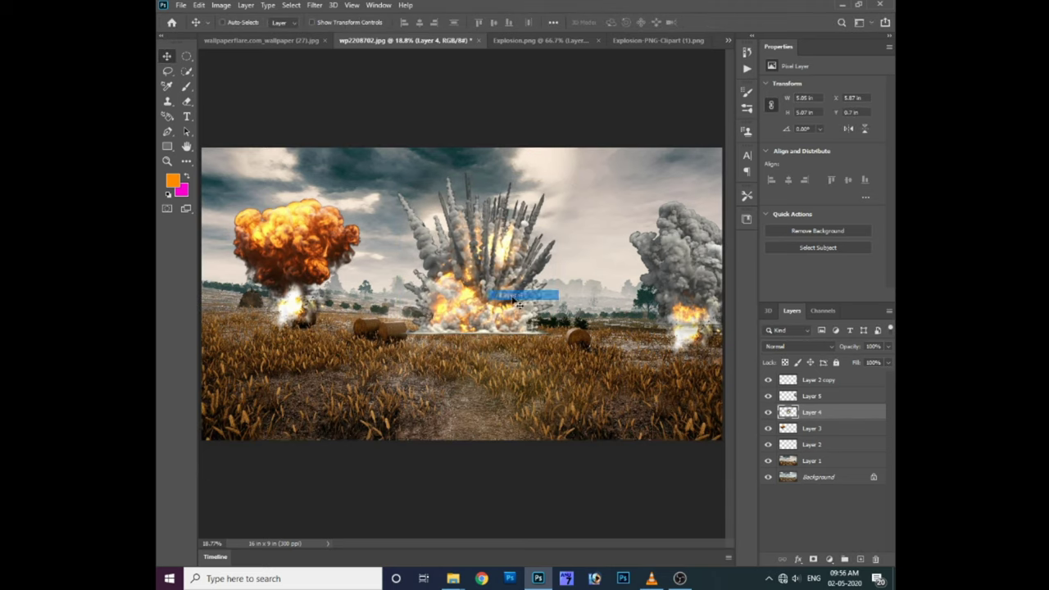
key("ctrl+d")
key("e")
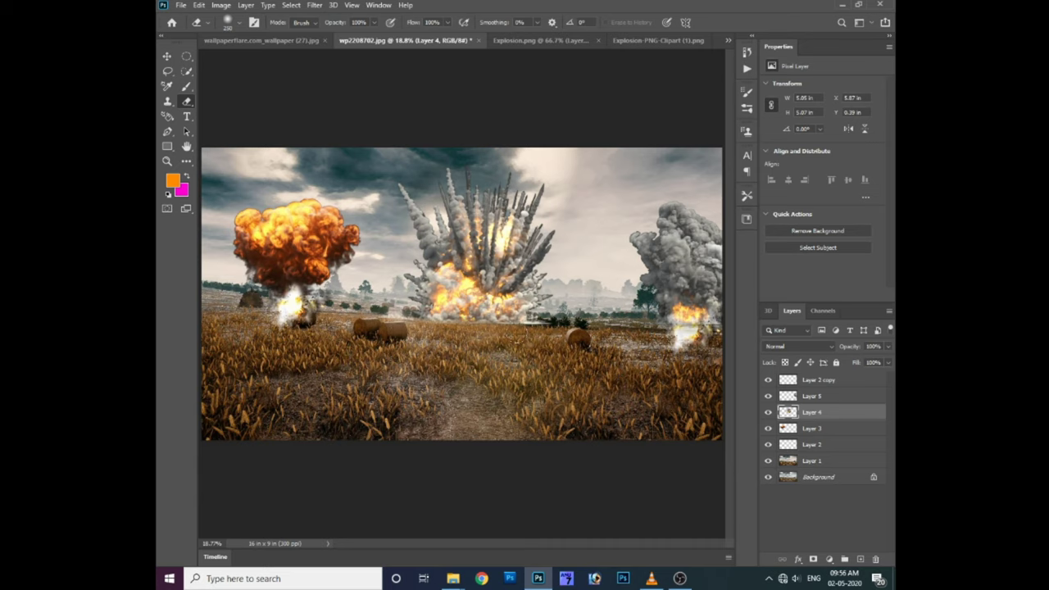
key("ctrl+t")
left_click_drag(525, 226, 503, 235)
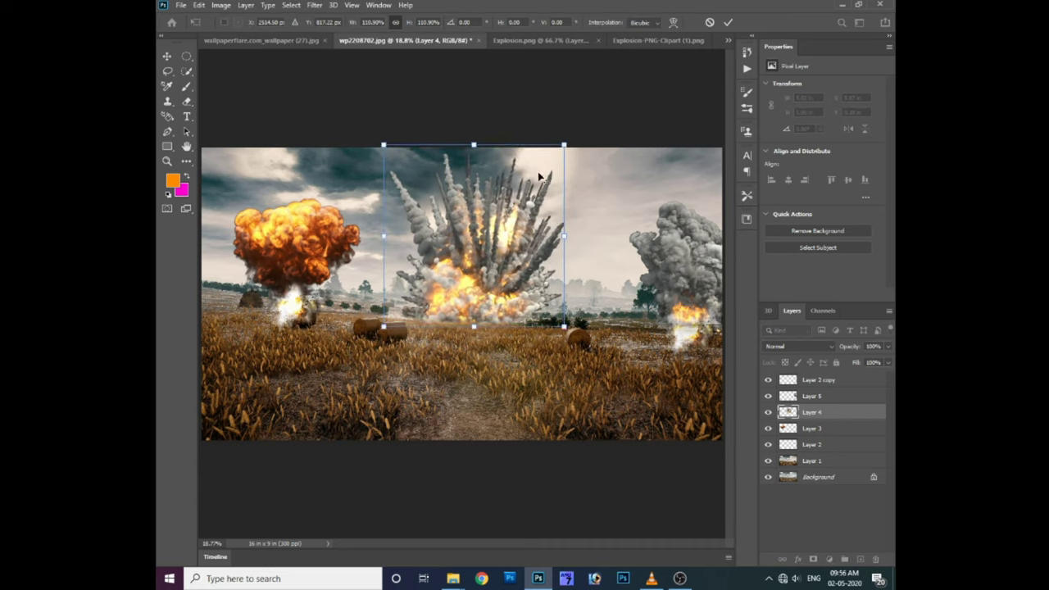
key("Return")
Step: Drag another fireball from the Explosion image to the central blast's base
right_click(283, 303)
left_click(299, 309)
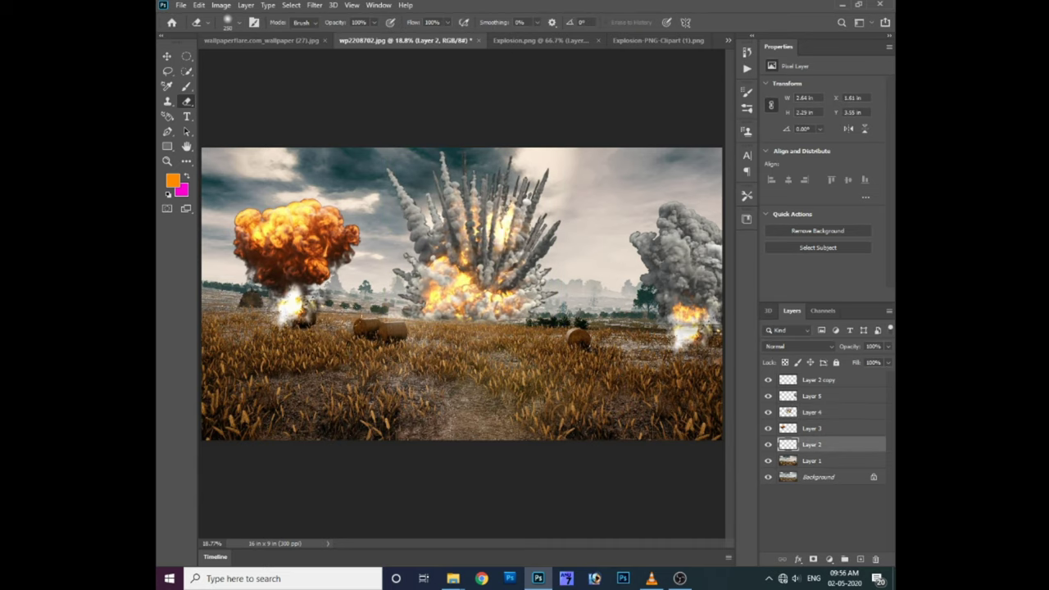
left_click(533, 40)
key("v")
mouse_move(430, 283)
left_mouse_down()
mouse_move(509, 300)
mouse_move(505, 347)
left_mouse_up()
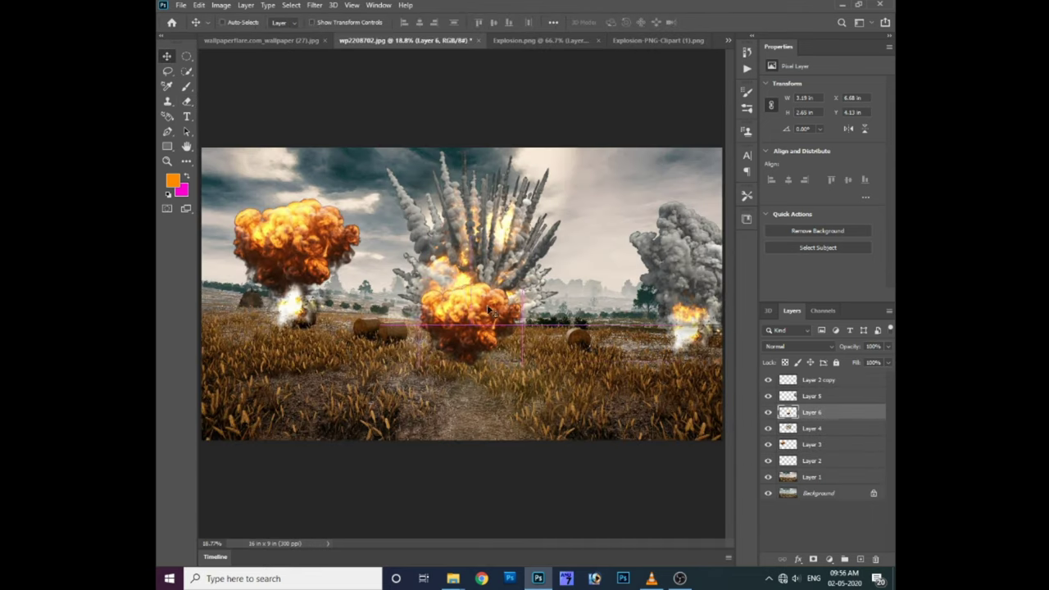
Step: Erase the central explosion's lower edges while zoomed in
key("e")
key("ctrl+plus")
key("ctrl+plus")
key("ctrl+plus")
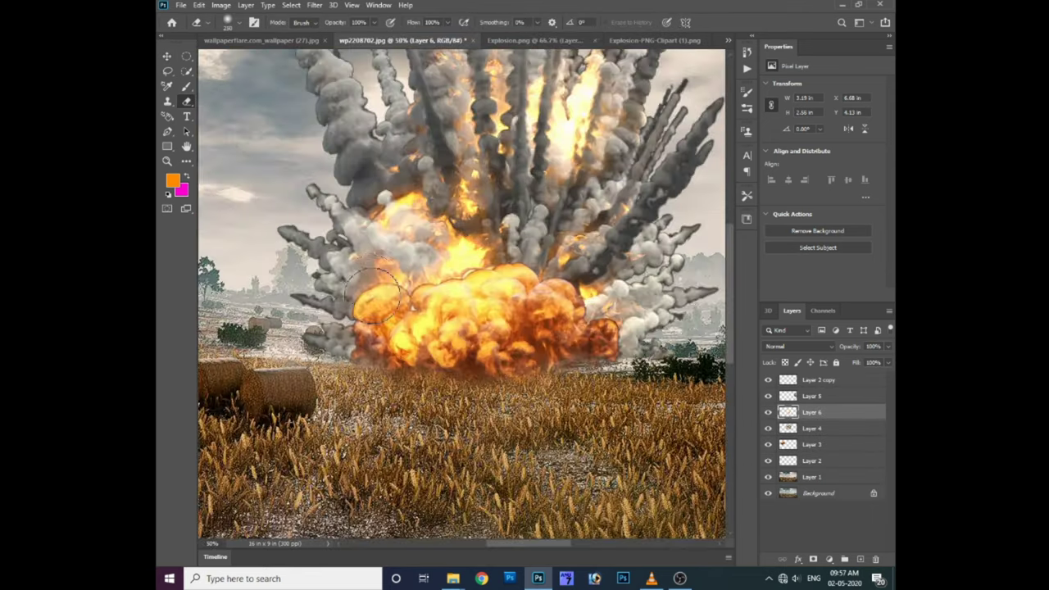
key("v")
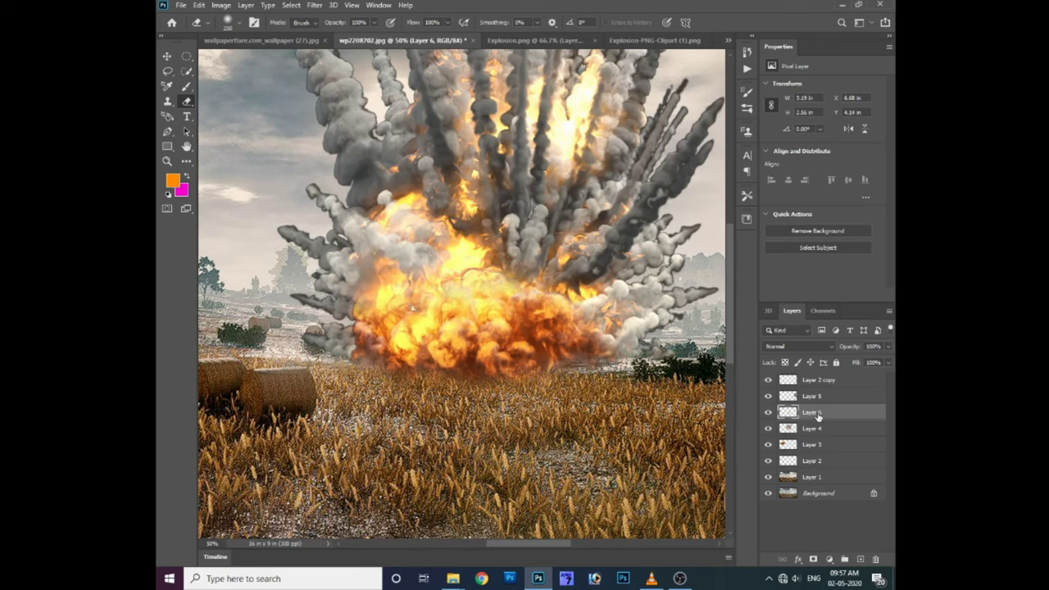
Step: Duplicate the explosion, flip the copy vertically and set it on the field below
key("ctrl+j")
left_click_drag(491, 183, 492, 322)
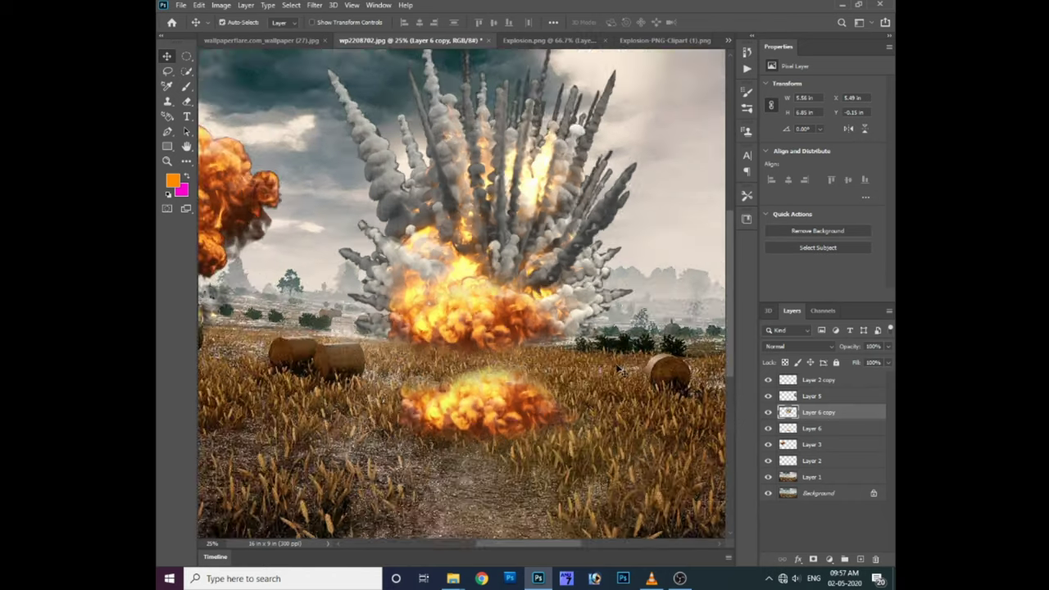
key("ctrl+t")
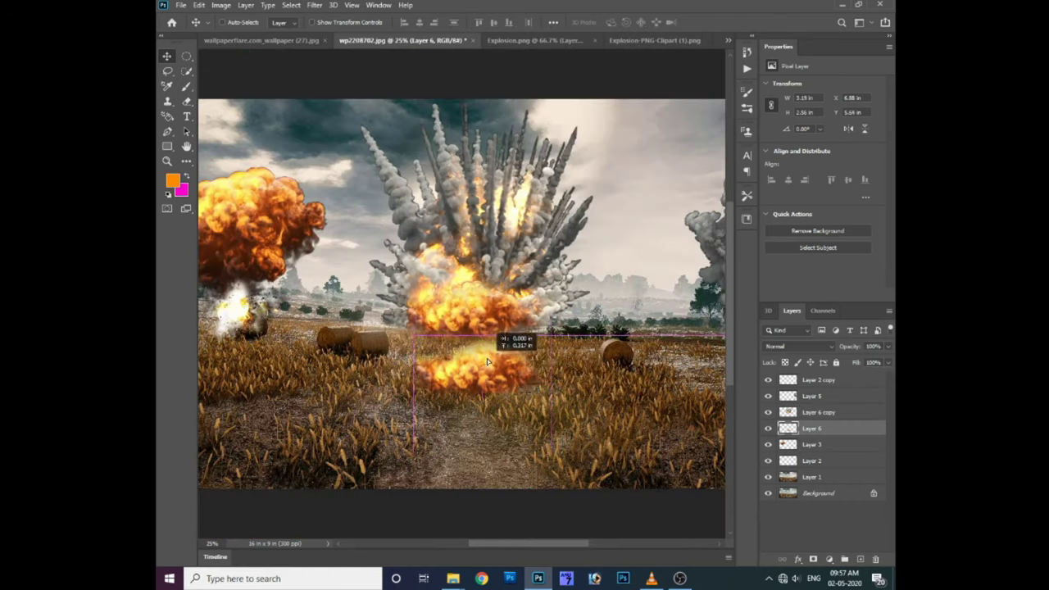
right_click(486, 344)
left_click(536, 557)
left_click_drag(468, 386, 477, 321)
Step: Blur the flipped glow copy strongly, boost its saturation and lightness, and set it to Overlay
key("Return")
left_click(313, 5)
left_click(484, 177)
left_click_drag(682, 373, 664, 373)
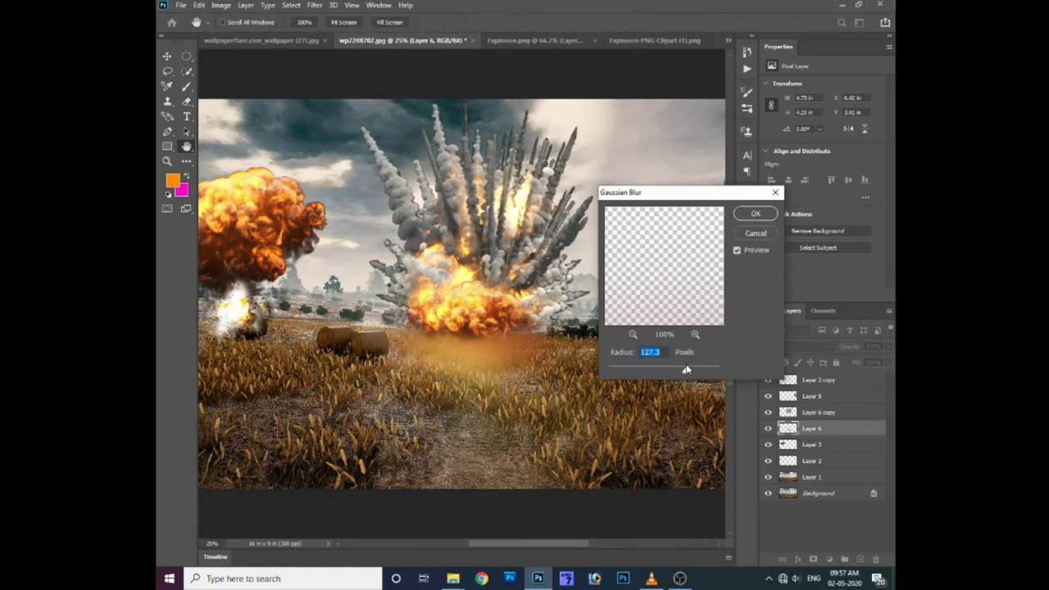
key("Return")
key("ctrl+u")
mouse_move(726, 493)
left_mouse_down()
mouse_move(754, 495)
mouse_move(737, 493)
left_mouse_up()
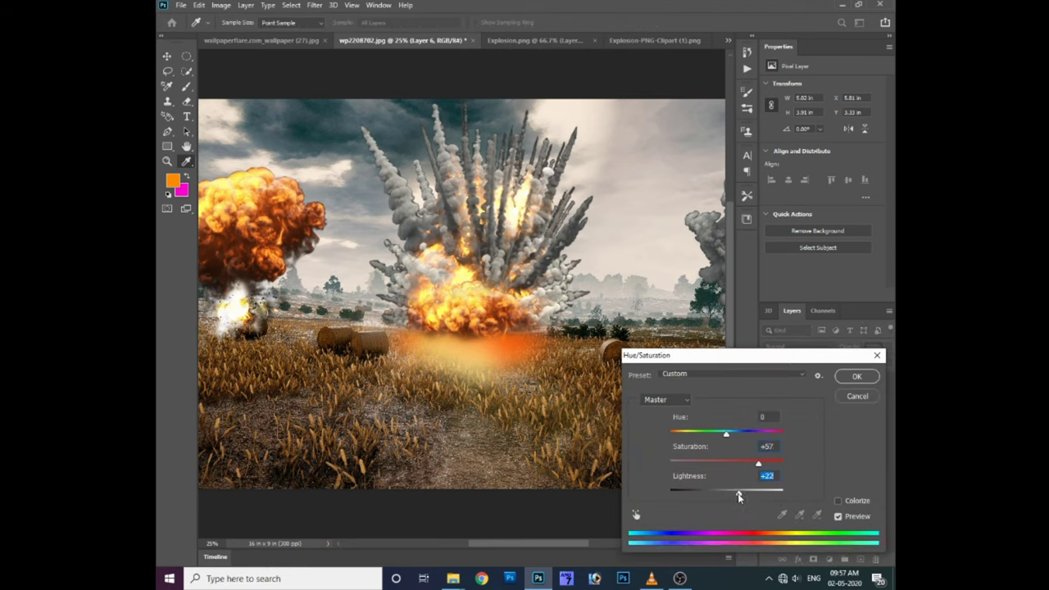
key("Return")
left_click(791, 346)
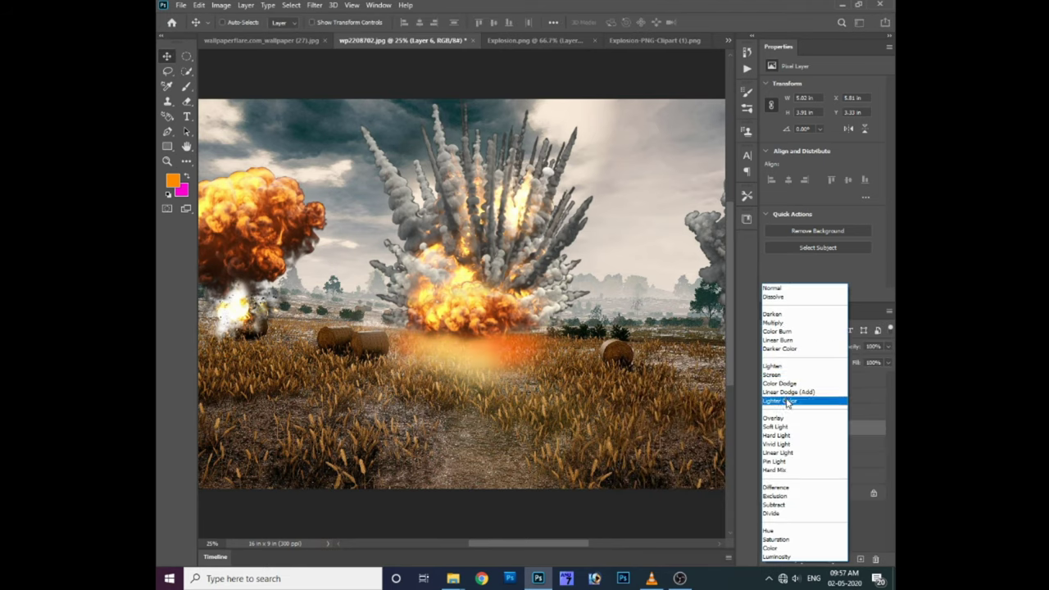
left_click(776, 420)
Step: Enlarge the Overlay glow across the field and place copies under the right and left explosions
key("ctrl+t")
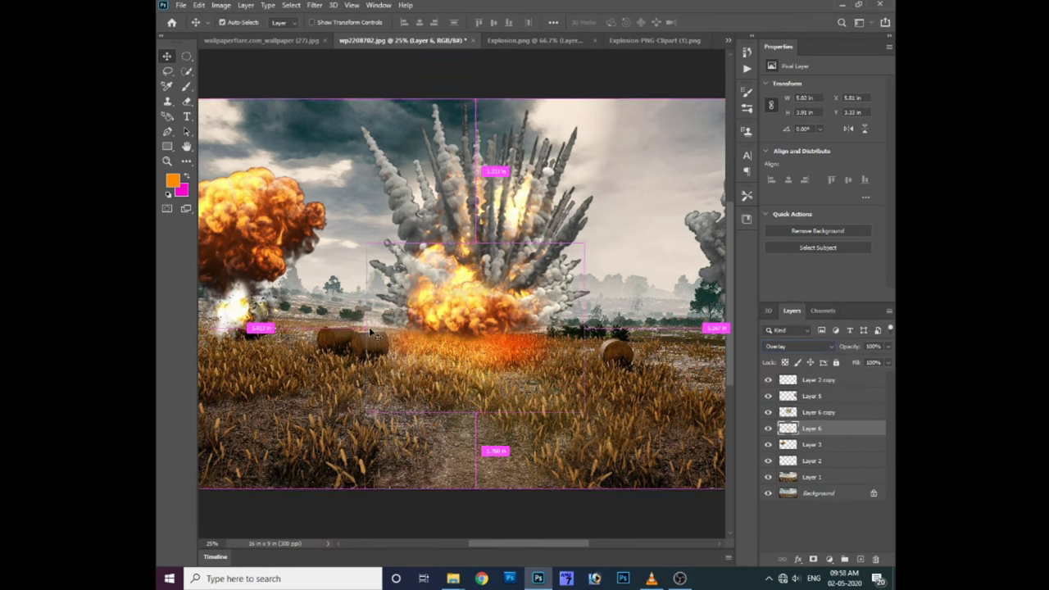
left_click_drag(524, 459, 628, 412)
key("Return")
key("ctrl+minus")
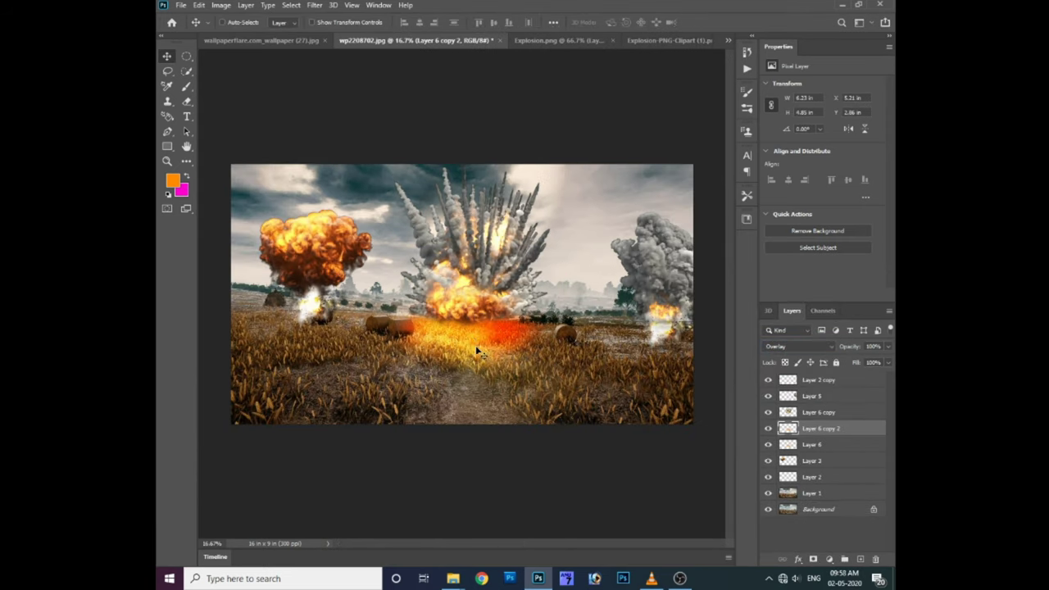
left_click_drag(475, 347, 682, 304)
left_click_drag(617, 350, 314, 316)
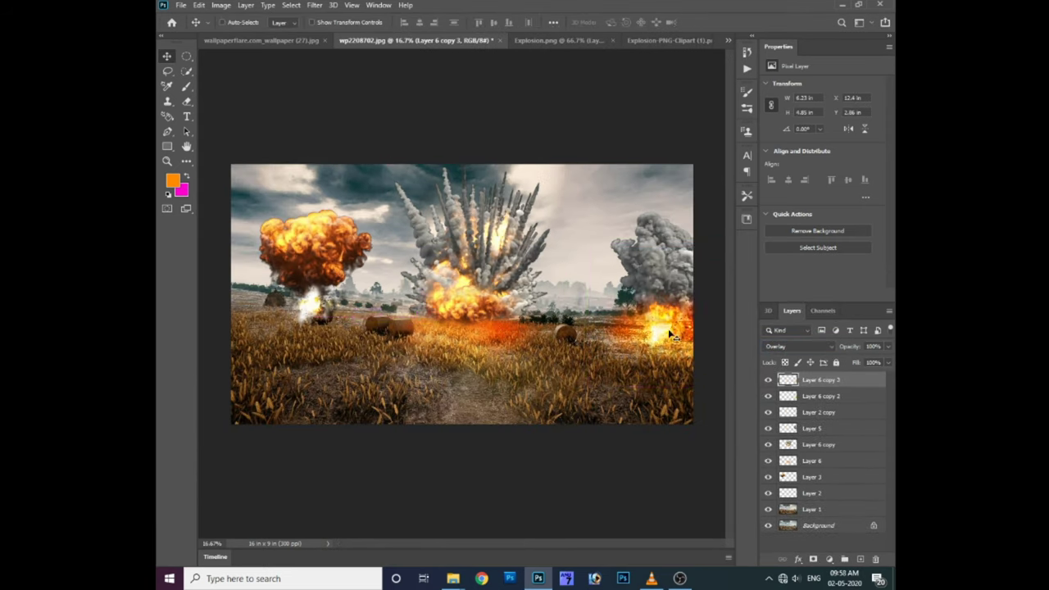
Step: Duplicate the Layer 1 field background and burn its shadows darker with the Burn tool
left_click(815, 509)
key("ctrl+j")
left_click(186, 161)
left_click(238, 328)
left_click(316, 22)
left_click(320, 33)
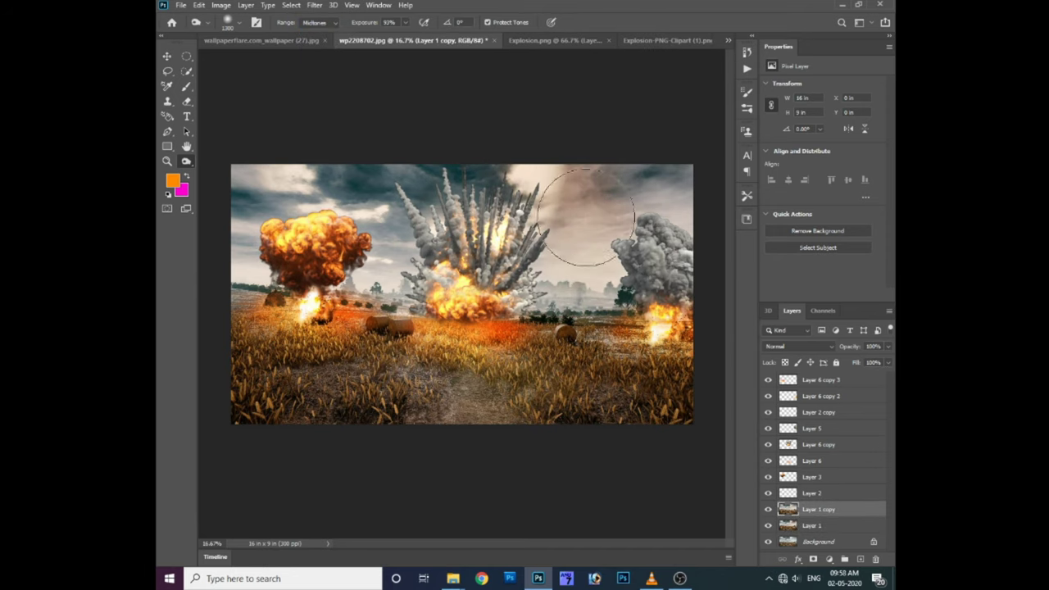
key("ctrl+z")
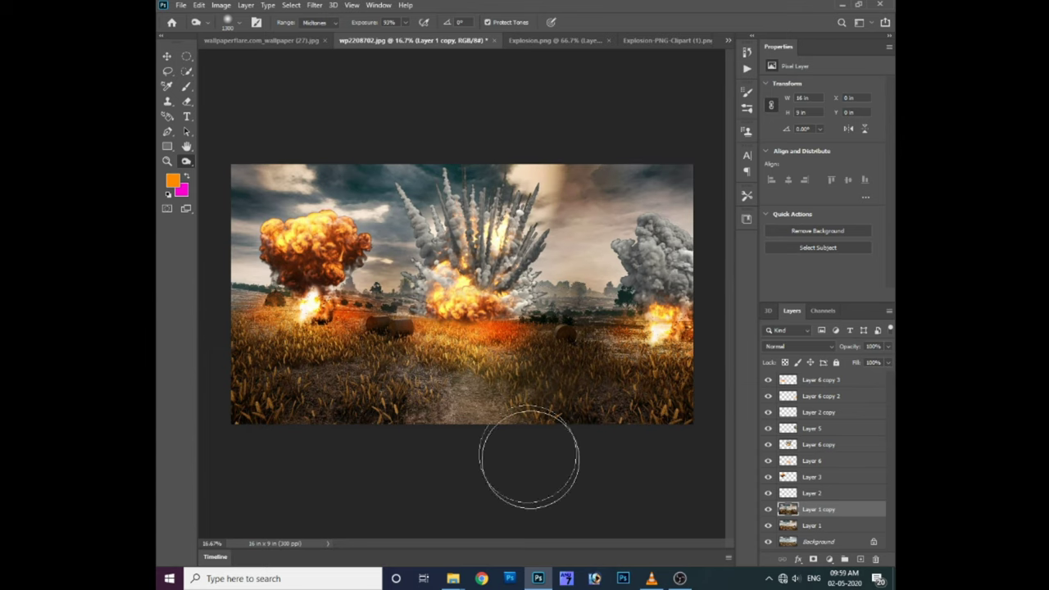
key("ctrl+plus")
Step: Apply Curves and Hue/Saturation adjustments to the Layer 6 copy glow layer
left_click(506, 283, "ctrl")
key("ctrl+m")
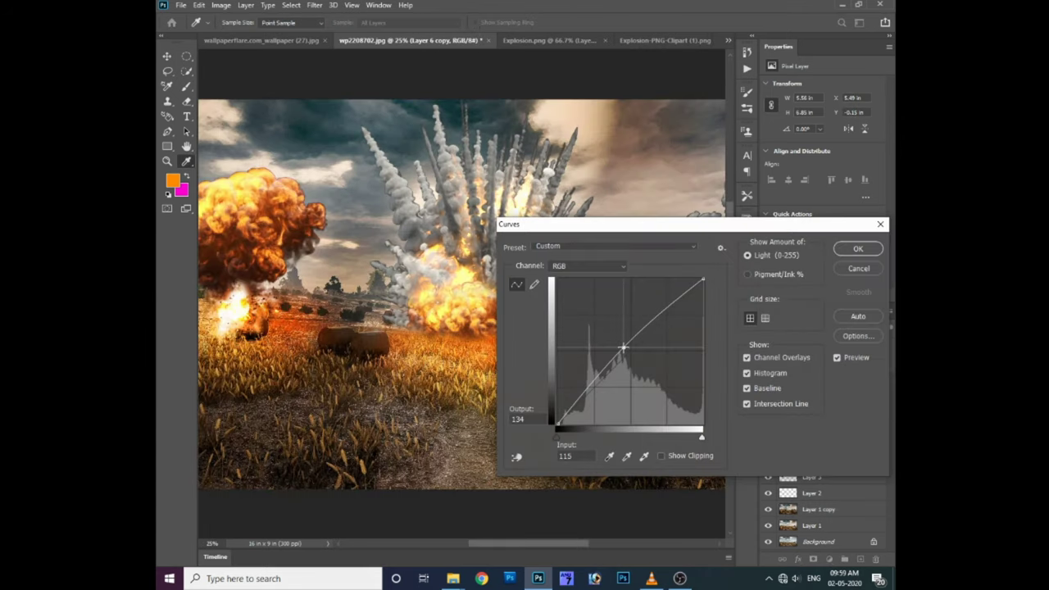
key("Return")
key("ctrl+u")
key("Return")
key("ctrl+minus")
key("o")
left_click(671, 270, "ctrl")
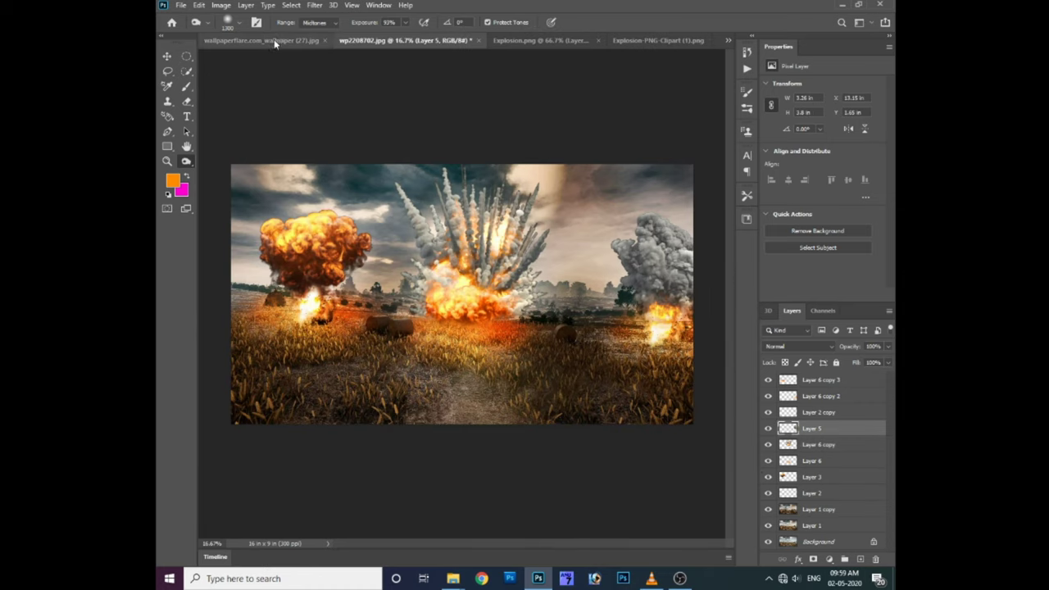
left_click(275, 41)
Step: Zoom in on the soldier and start a pen path at the shoulder, down the sleeve
scroll(566, 297, "up", 3)
scroll(565, 297, "up", 3)
scroll(511, 297, "up", 3)
key("p")
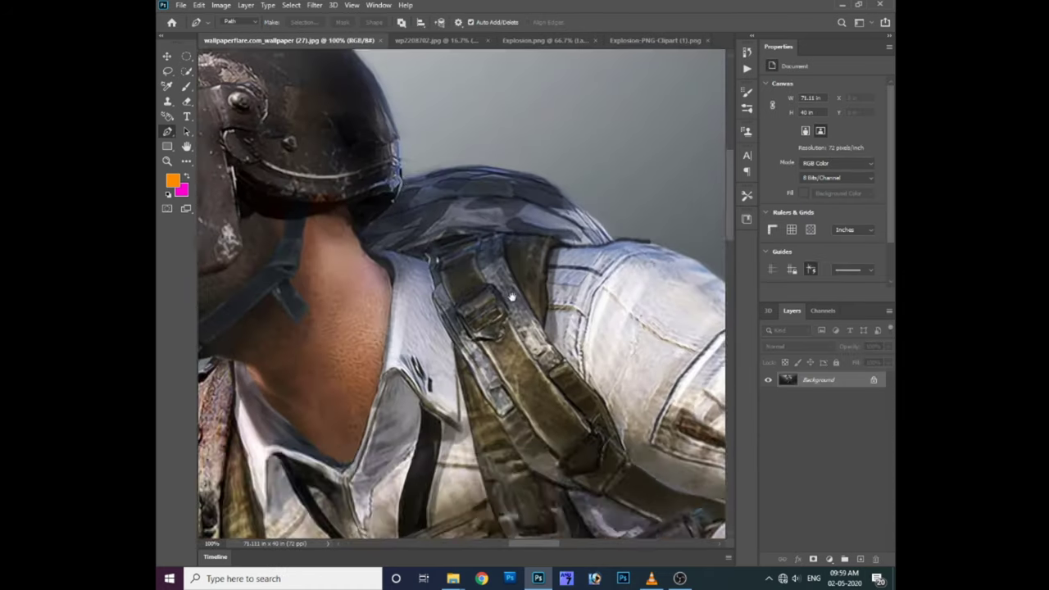
scroll(511, 297, "up", 3)
left_click(601, 325)
left_click_drag(643, 334, 495, 283)
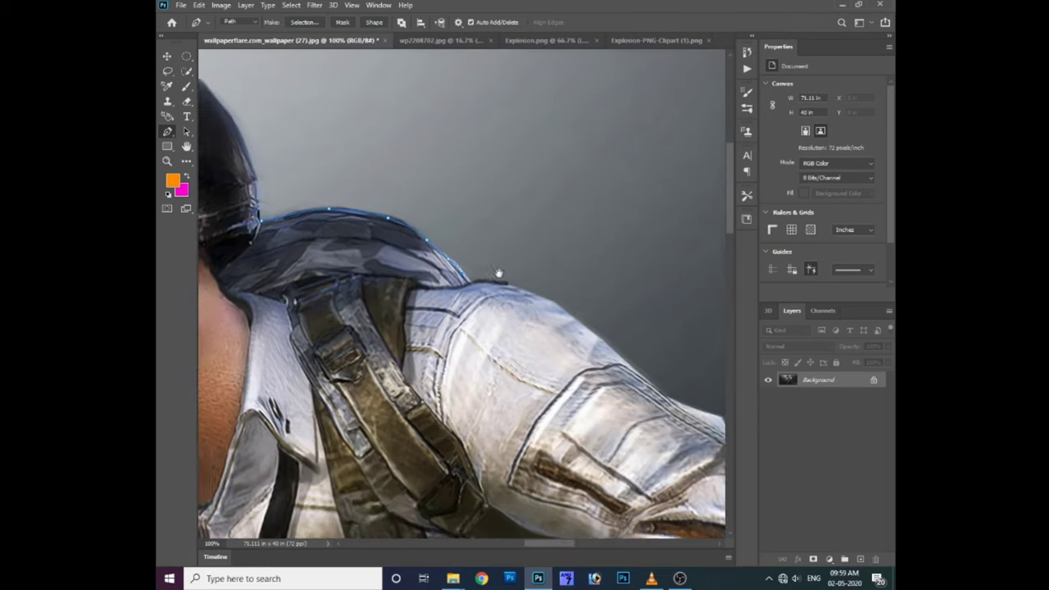
left_click(598, 348)
left_click_drag(598, 348, 538, 312)
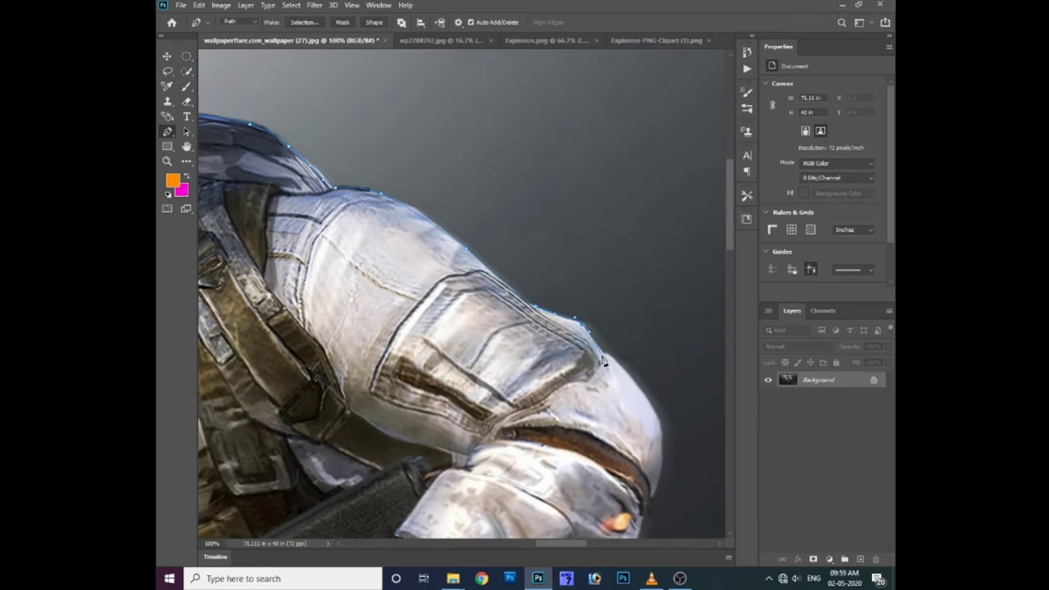
left_click(602, 359)
left_click_drag(602, 358, 517, 287)
left_click_drag(543, 482, 544, 392)
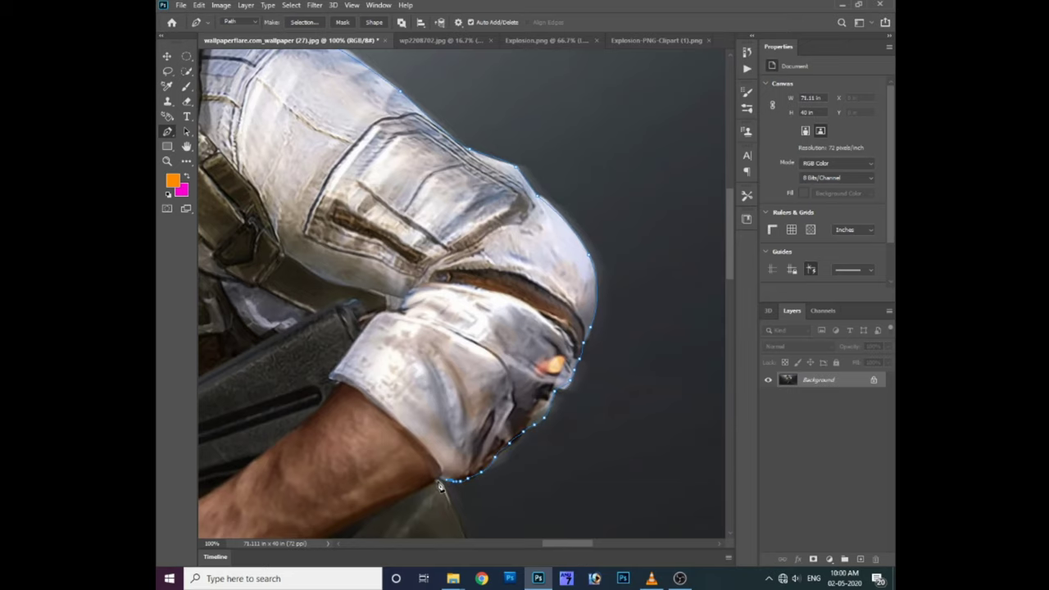
Step: Continue the pen path below the vest and down the jeans edge
scroll(482, 354, "down", 5)
left_click(490, 373)
scroll(492, 344, "down", 2)
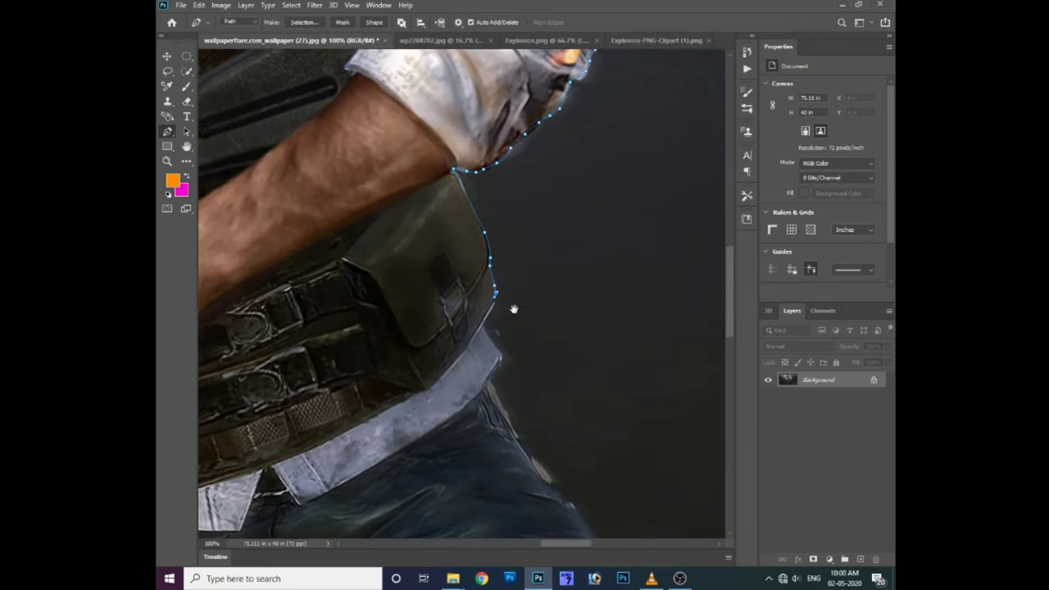
scroll(500, 308, "down", 1)
scroll(525, 357, "down", 2)
scroll(533, 320, "down", 2)
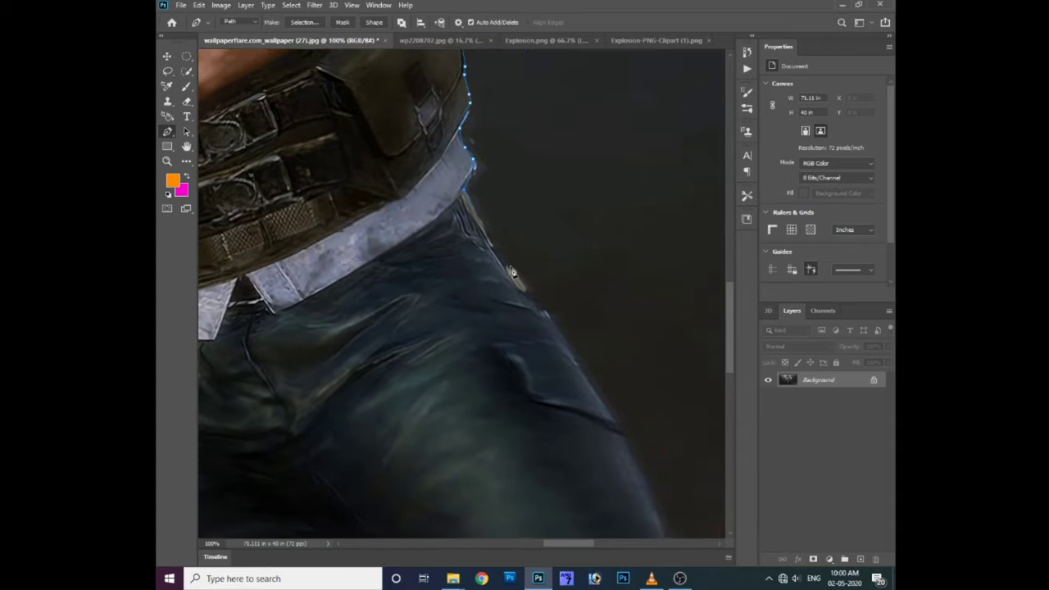
scroll(562, 336, "down", 2)
scroll(545, 291, "down", 2)
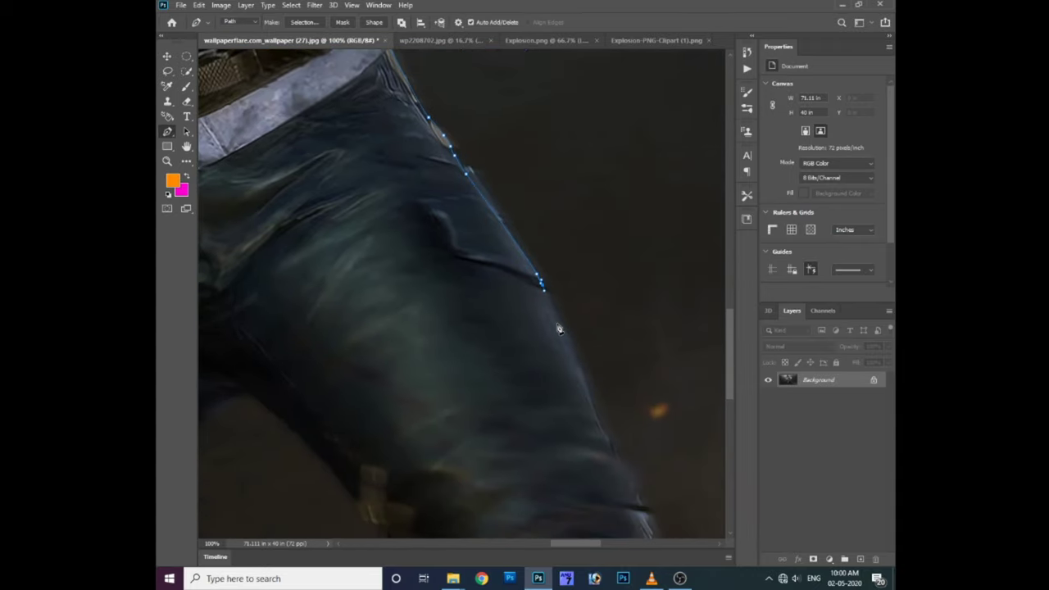
left_click(591, 401)
scroll(577, 330, "down", 2)
left_click(604, 398)
scroll(561, 294, "down", 3)
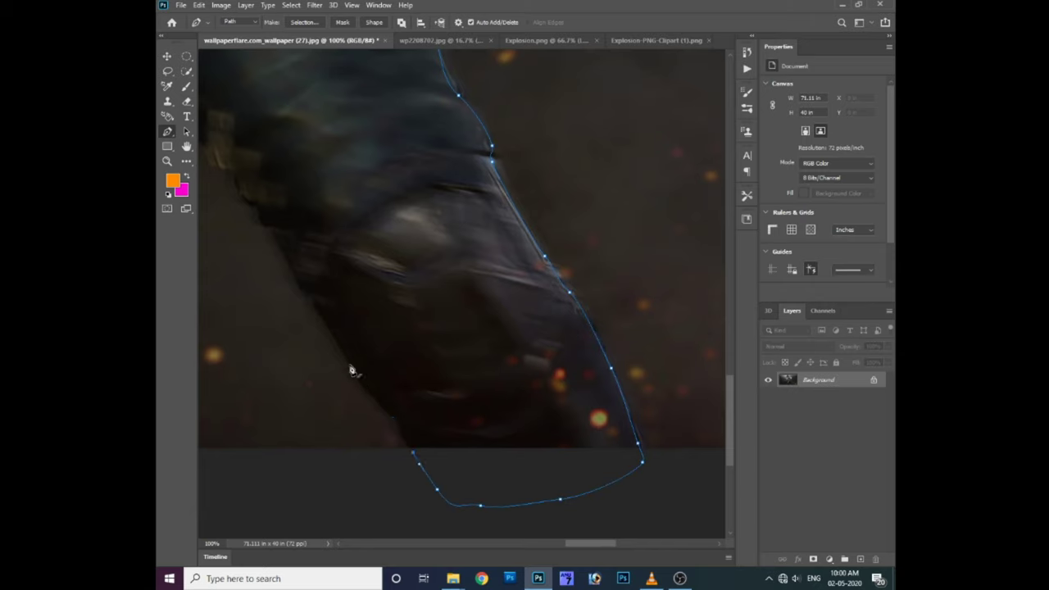
Step: Trace the lower and inner leg, adding a curved anchor at the leg bottom
left_click_drag(344, 321, 526, 398)
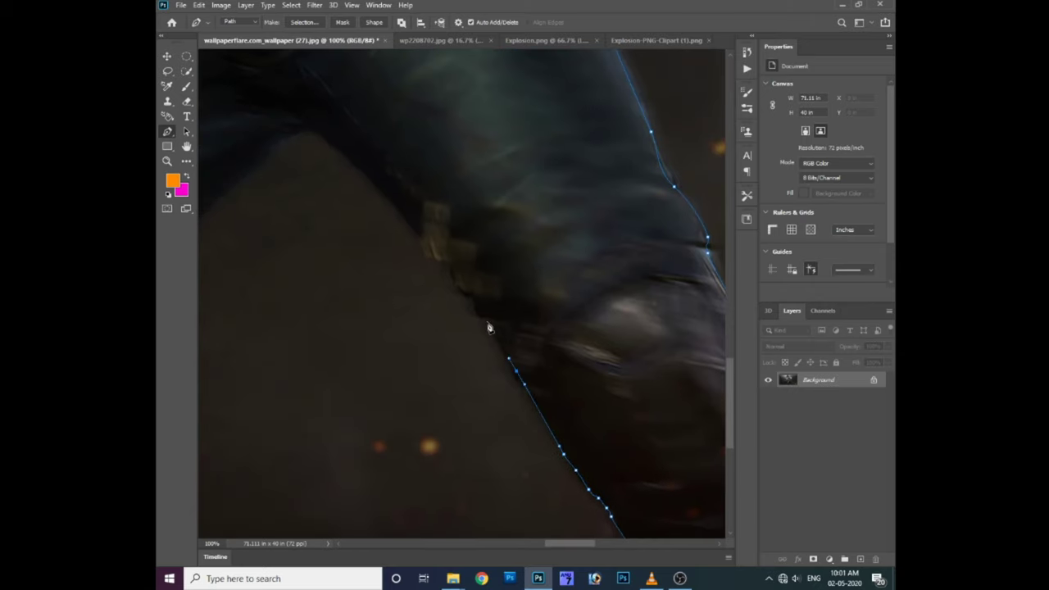
left_click(449, 273)
left_click_drag(449, 273, 553, 449)
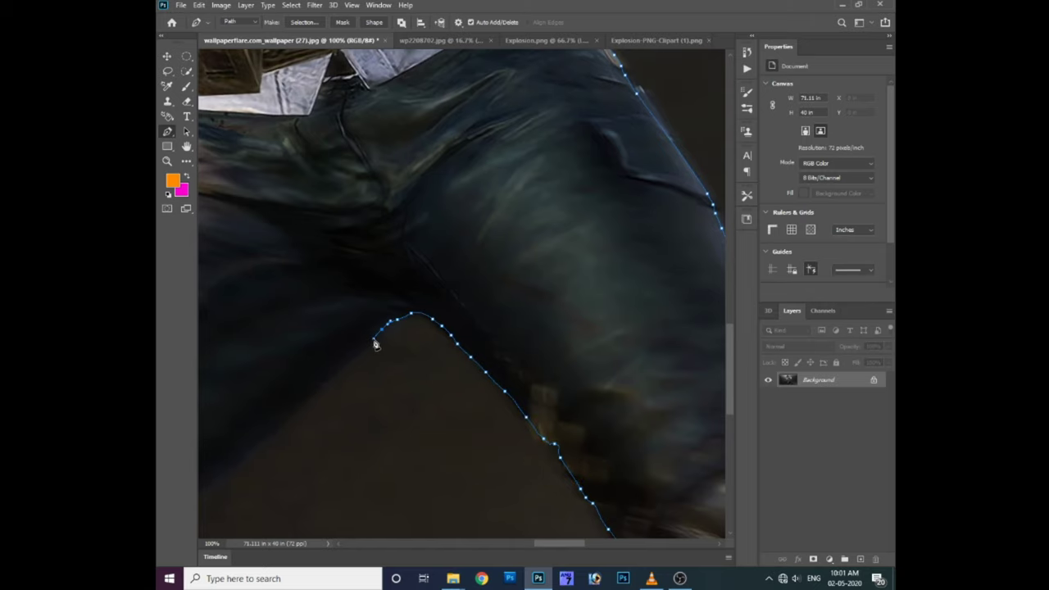
left_click_drag(411, 396, 645, 275)
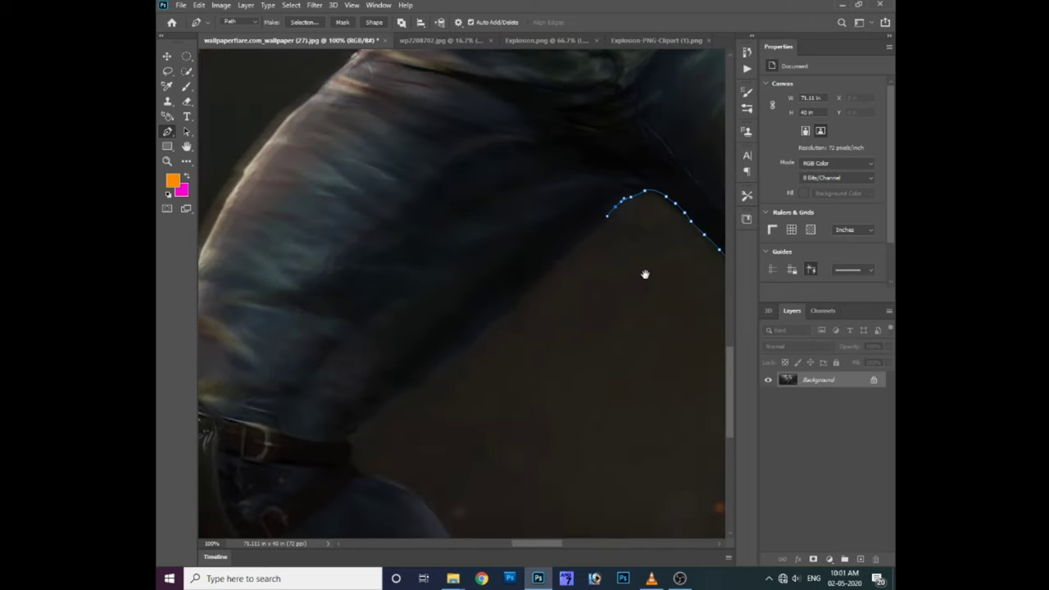
left_click_drag(417, 384, 498, 306)
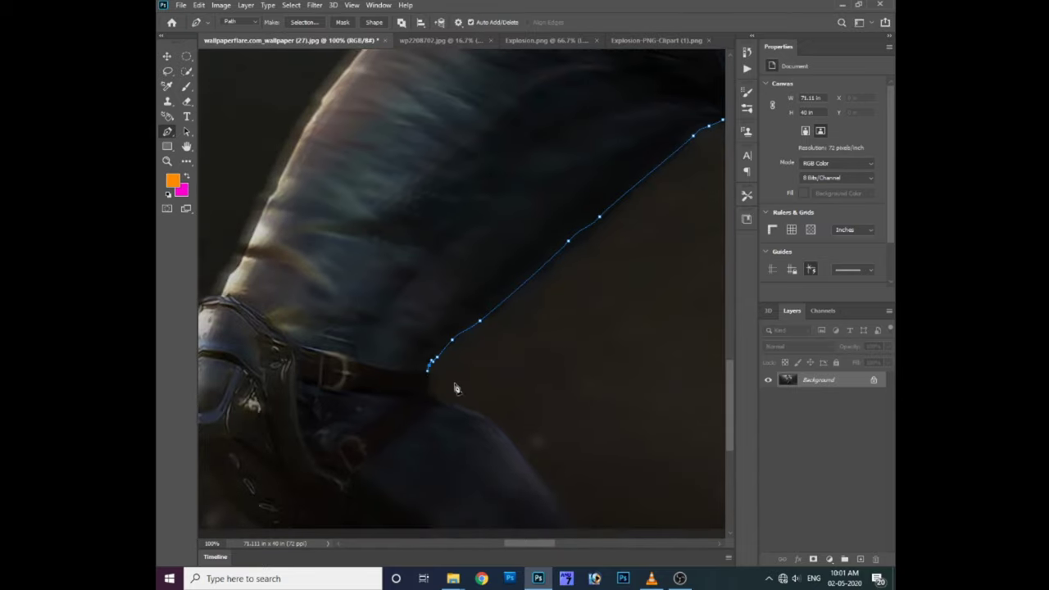
left_click_drag(530, 461, 462, 298)
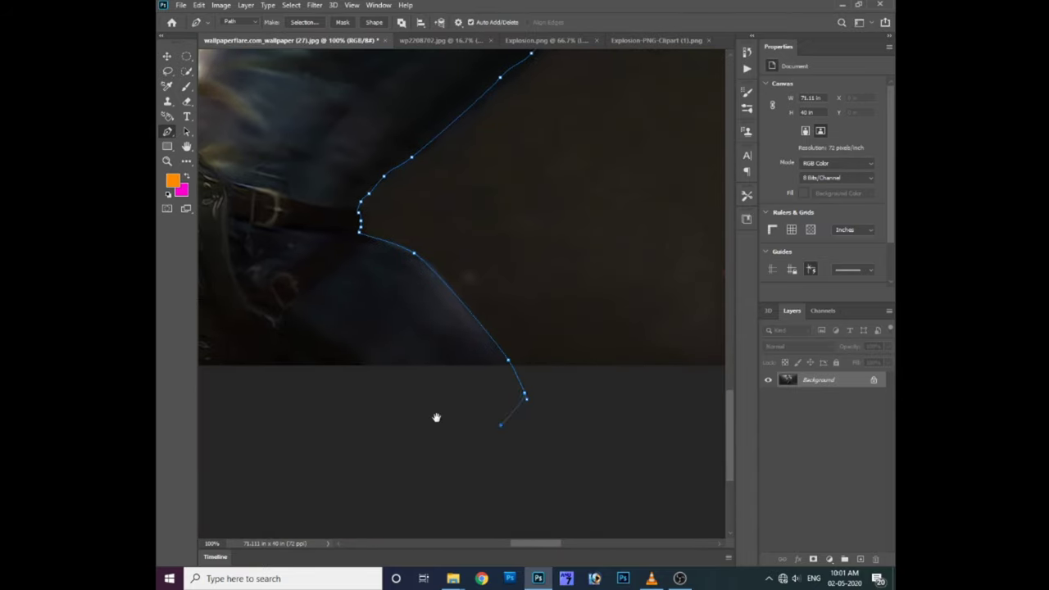
left_click_drag(436, 418, 709, 403)
left_click(503, 407)
left_click_drag(407, 124, 379, 318)
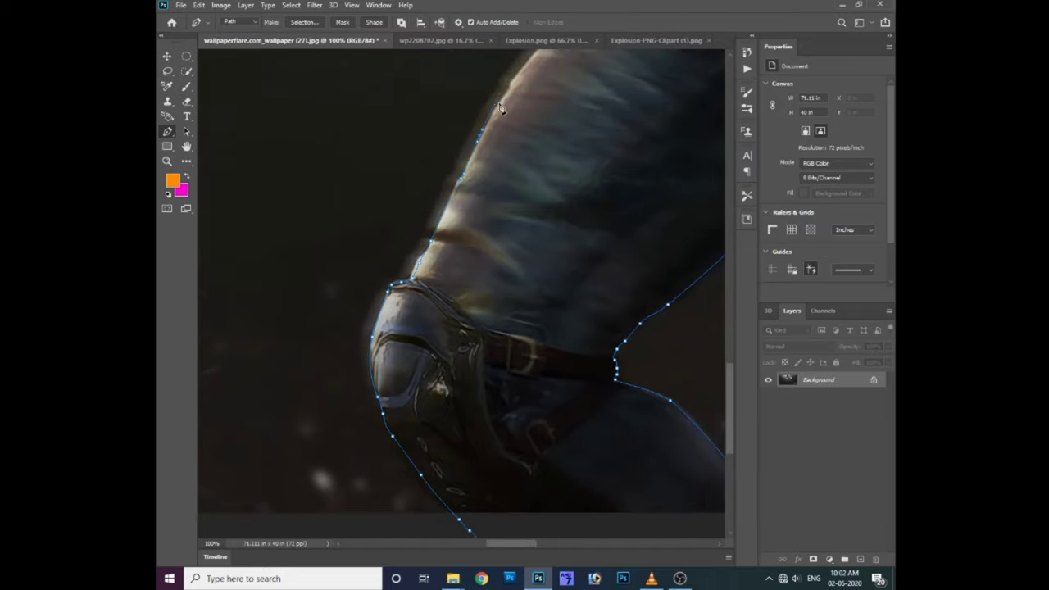
left_click_drag(502, 109, 501, 177)
left_click_drag(542, 129, 545, 334)
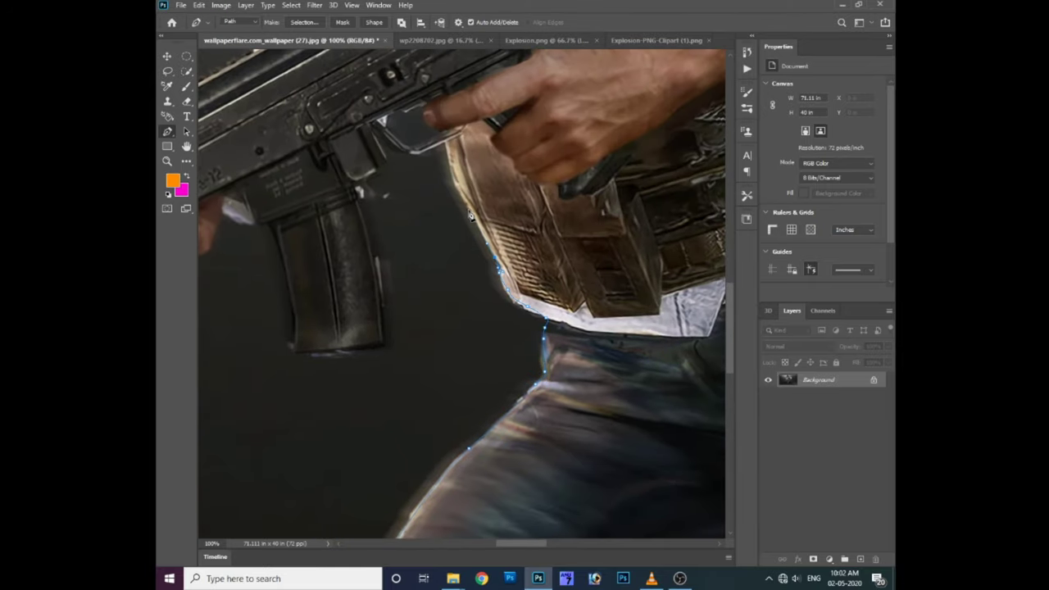
Step: Pan along the rifle and magazine and place a path point at the barrel's end
left_click_drag(404, 154, 556, 272)
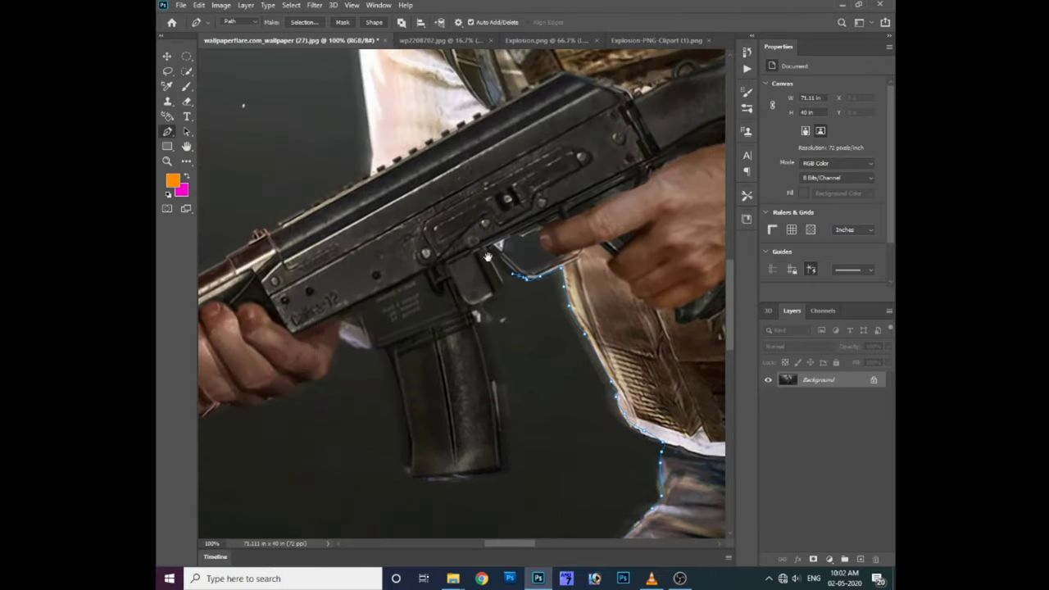
left_click_drag(486, 258, 542, 298)
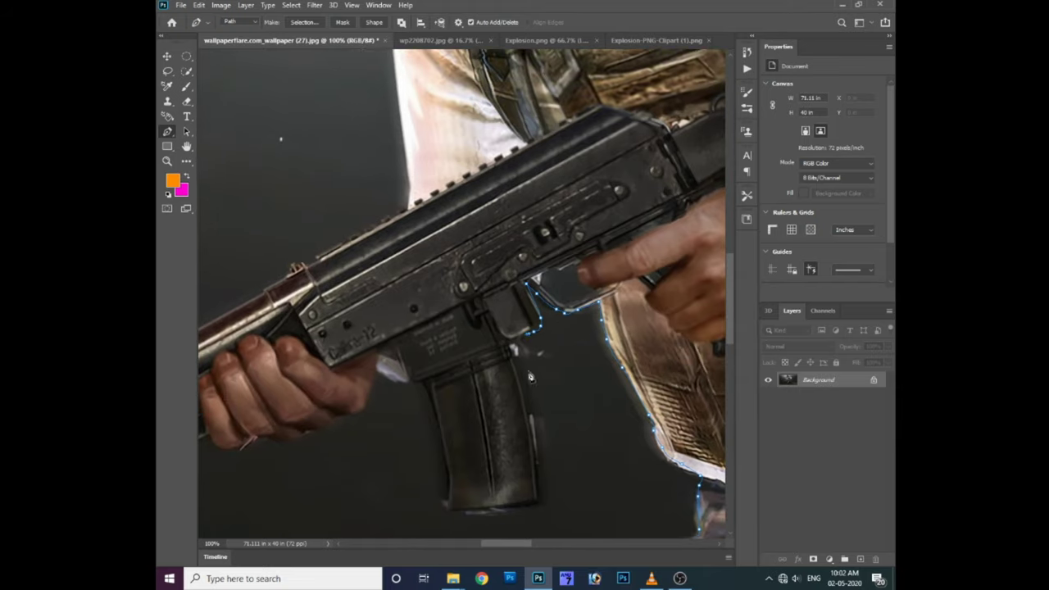
left_click_drag(530, 377, 567, 333)
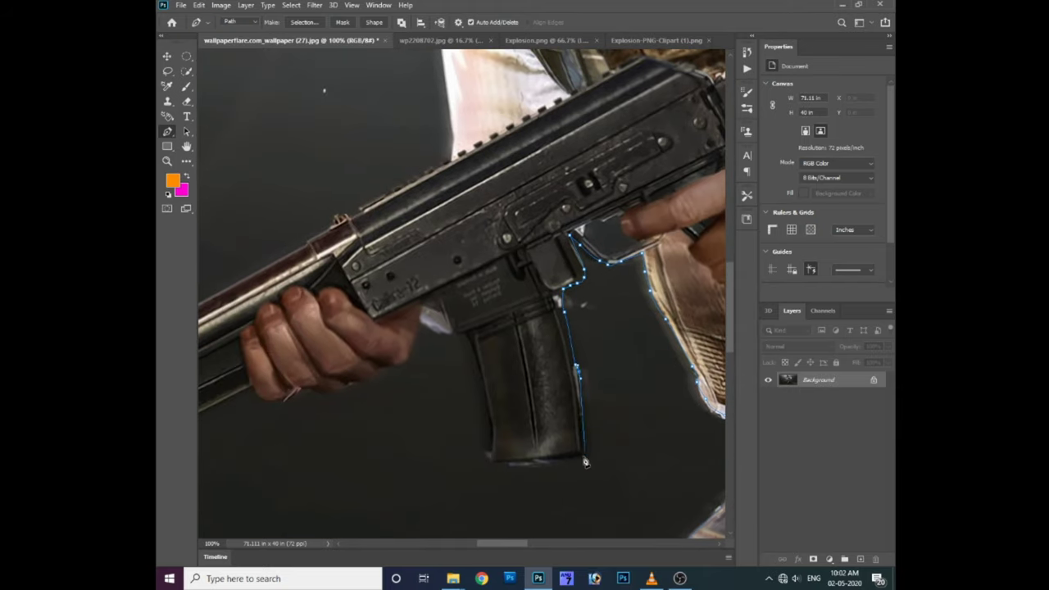
scroll(482, 377, "up", 3)
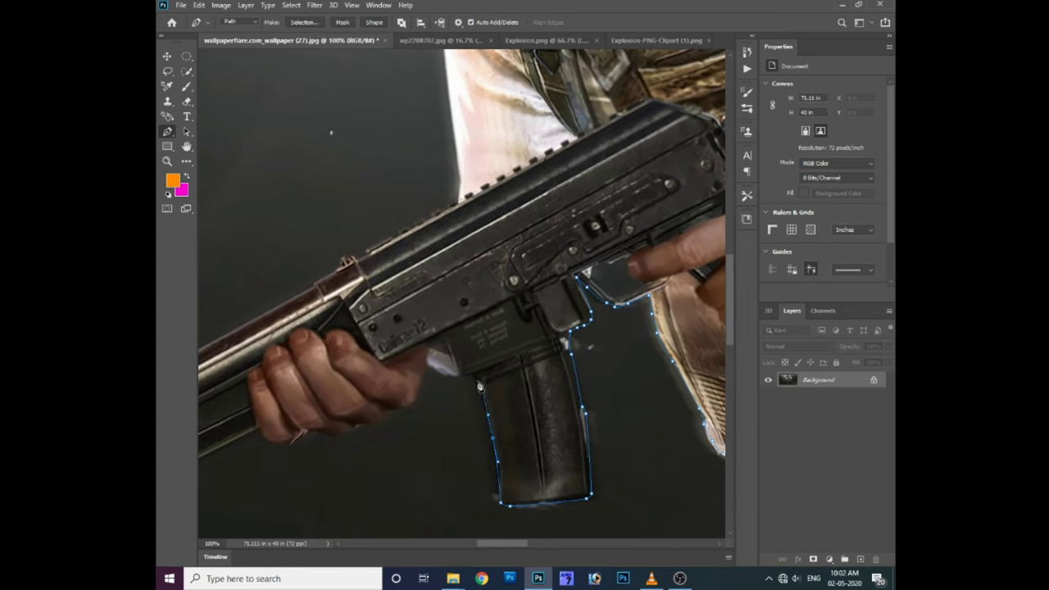
scroll(467, 419, "left", 3)
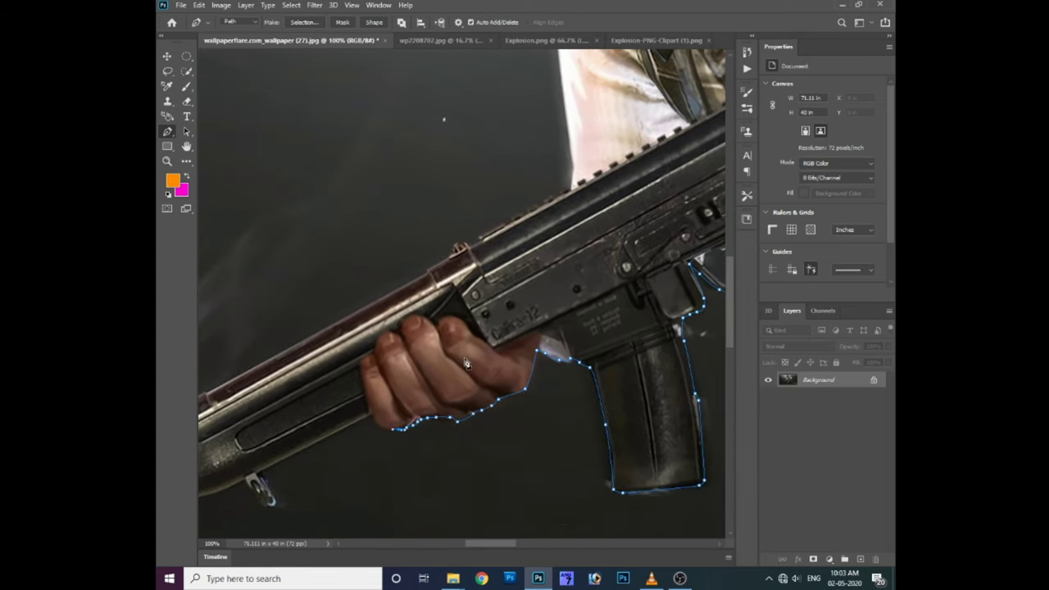
scroll(421, 409, "down", 2)
scroll(492, 419, "left", 4)
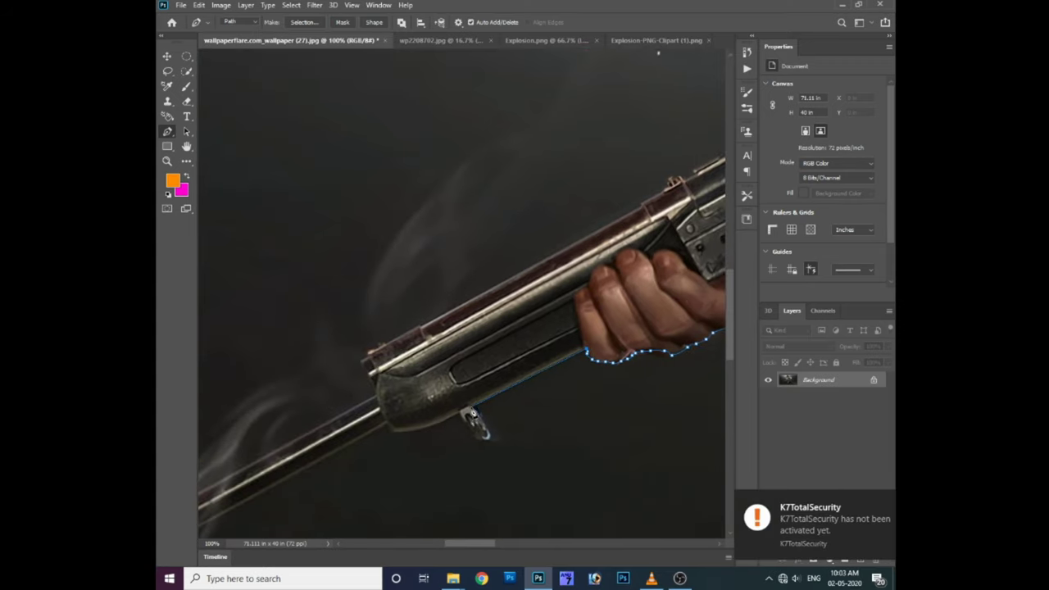
scroll(525, 411, "left", 3)
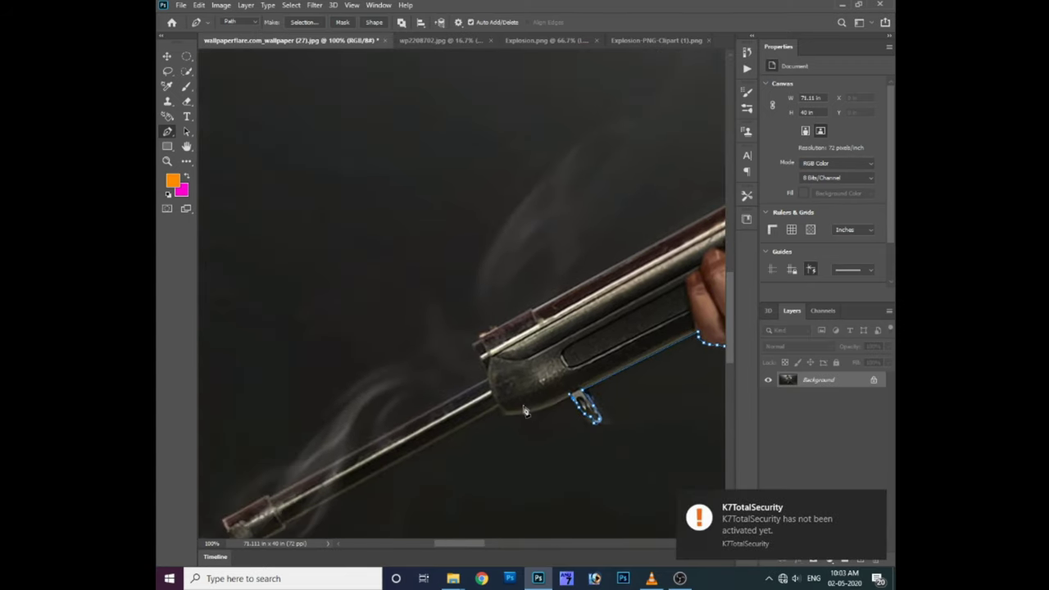
scroll(504, 418, "down", 1)
scroll(533, 406, "left", 2)
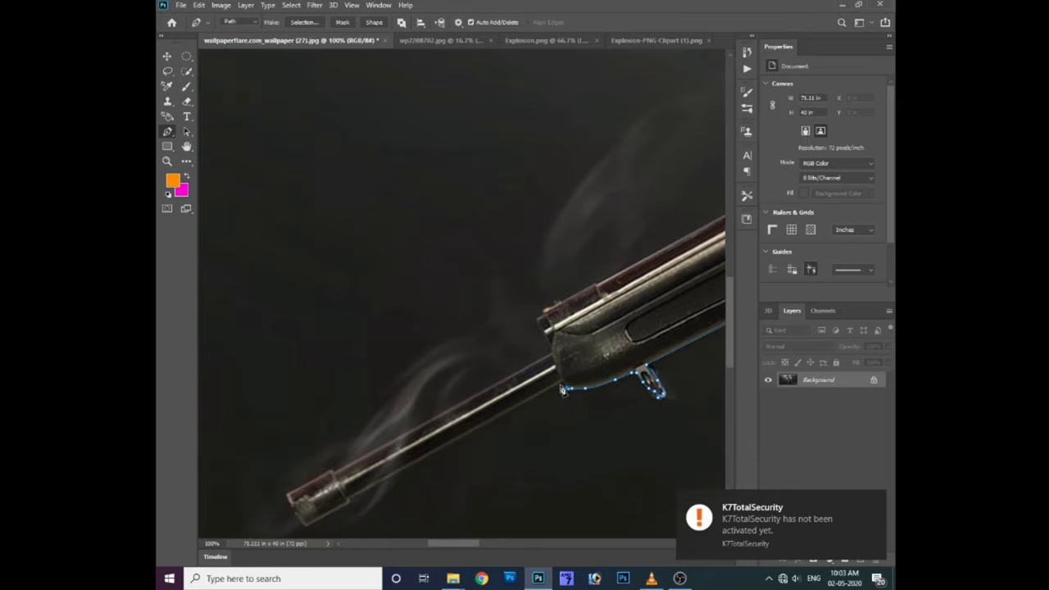
scroll(350, 504, "down", 2)
scroll(351, 503, "left", 3)
left_click(428, 448)
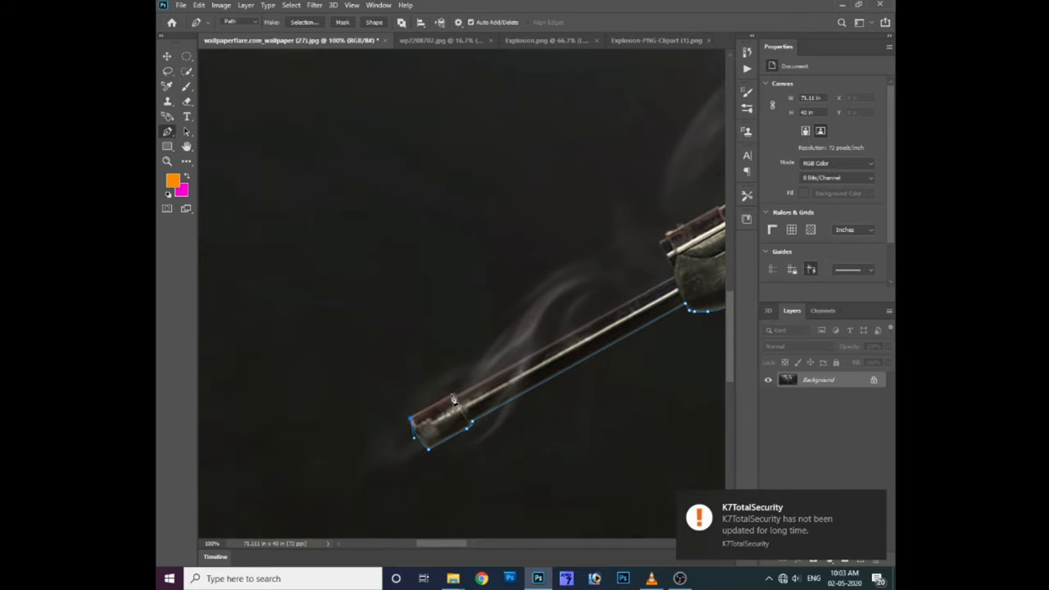
Step: Continue the pen path around the rifle, hands and shoulder
left_click_drag(469, 399, 447, 416)
left_click_drag(580, 345, 512, 422)
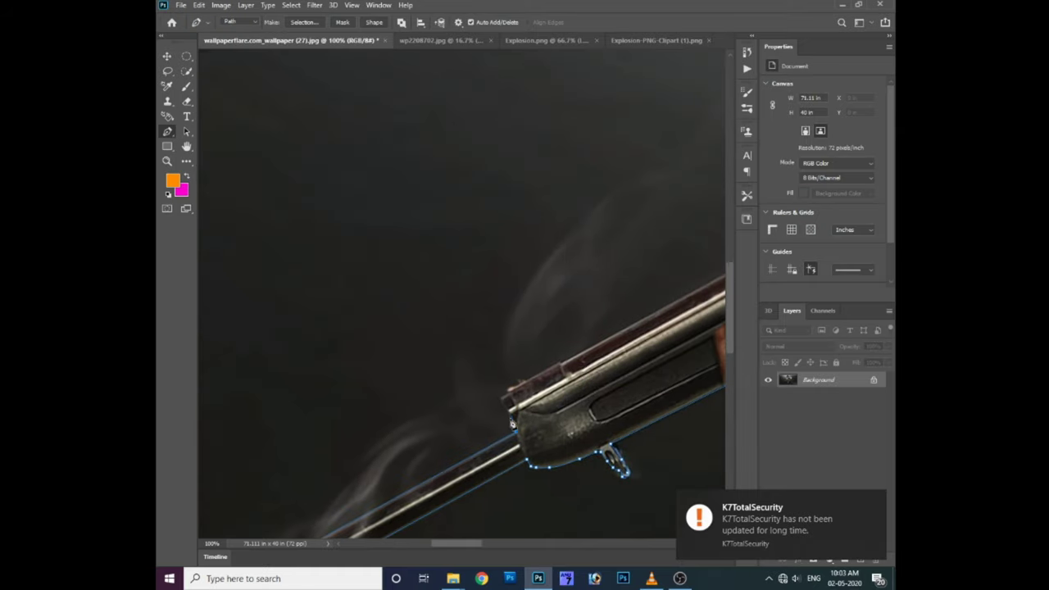
left_click_drag(570, 367, 426, 467)
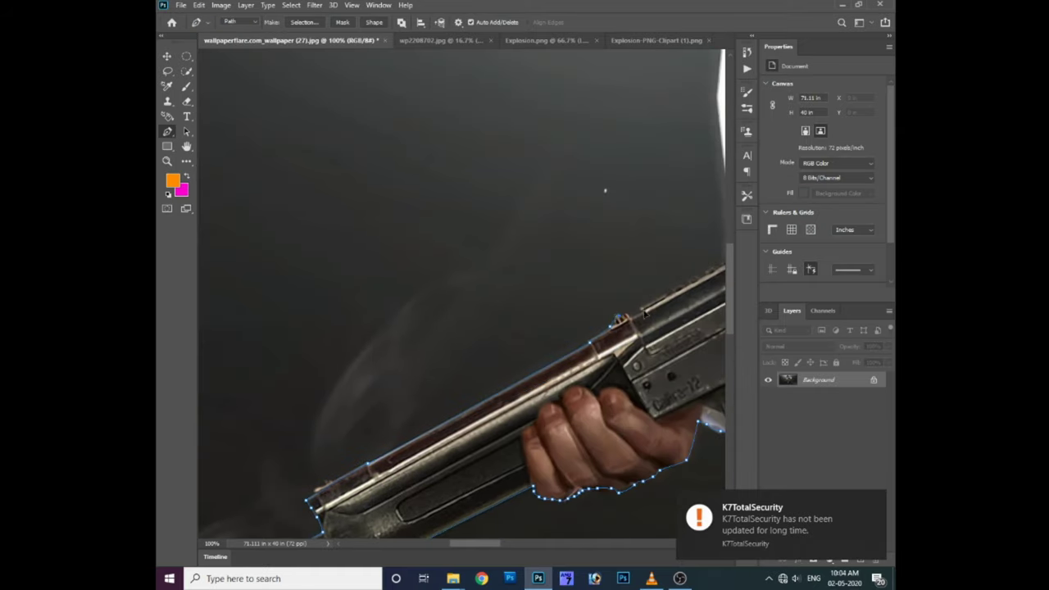
left_click_drag(645, 313, 527, 365)
left_click_drag(613, 275, 562, 385)
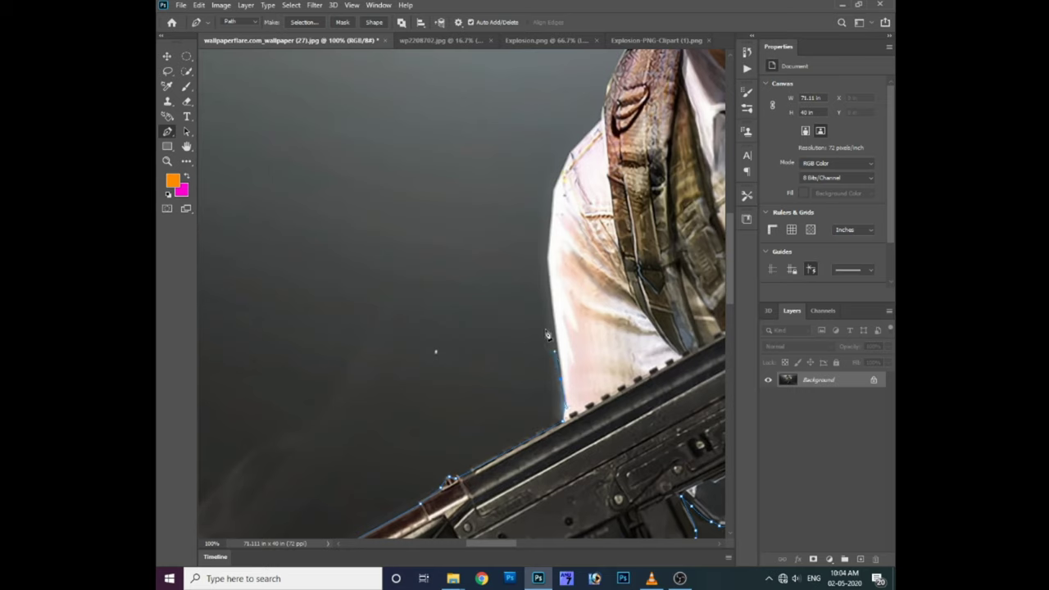
mouse_move(586, 136)
left_mouse_down()
mouse_move(520, 191)
mouse_move(486, 324)
left_mouse_up()
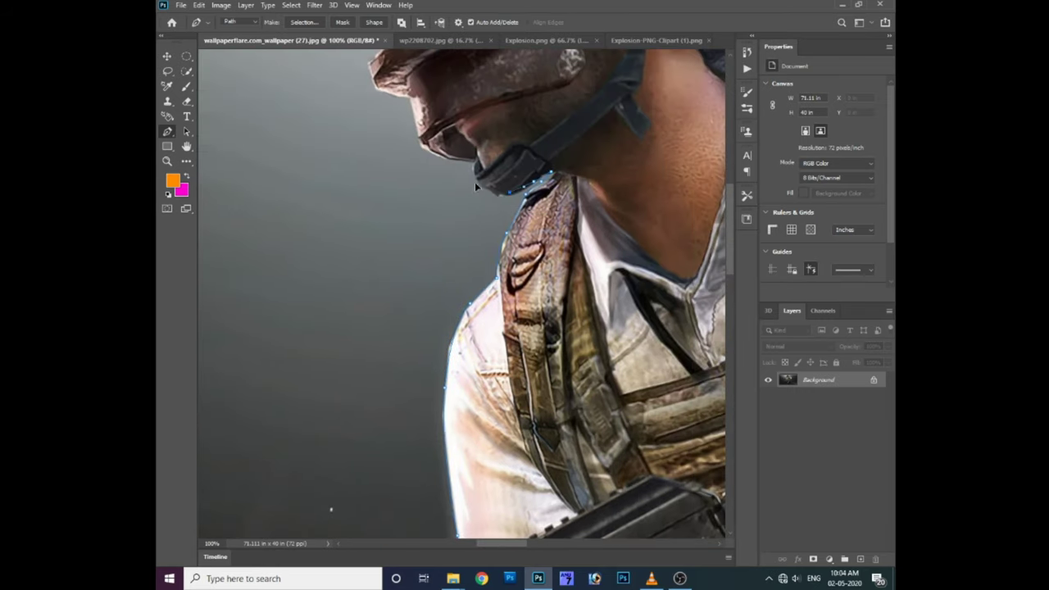
Step: Curve the path over the chin strap, visor and rounded helmet top
left_click_drag(474, 187, 433, 293)
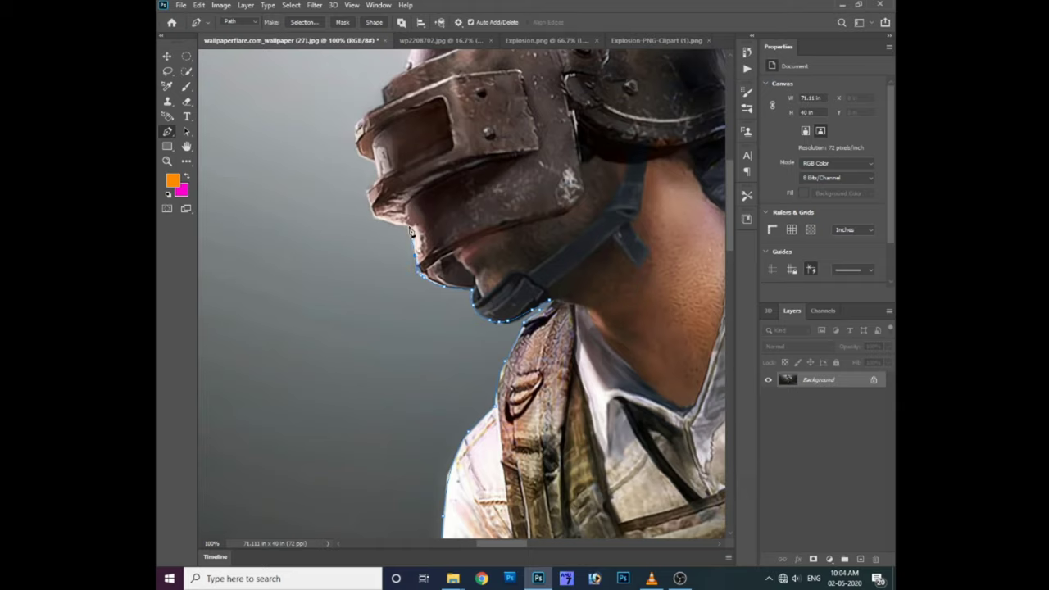
left_click_drag(412, 231, 383, 276)
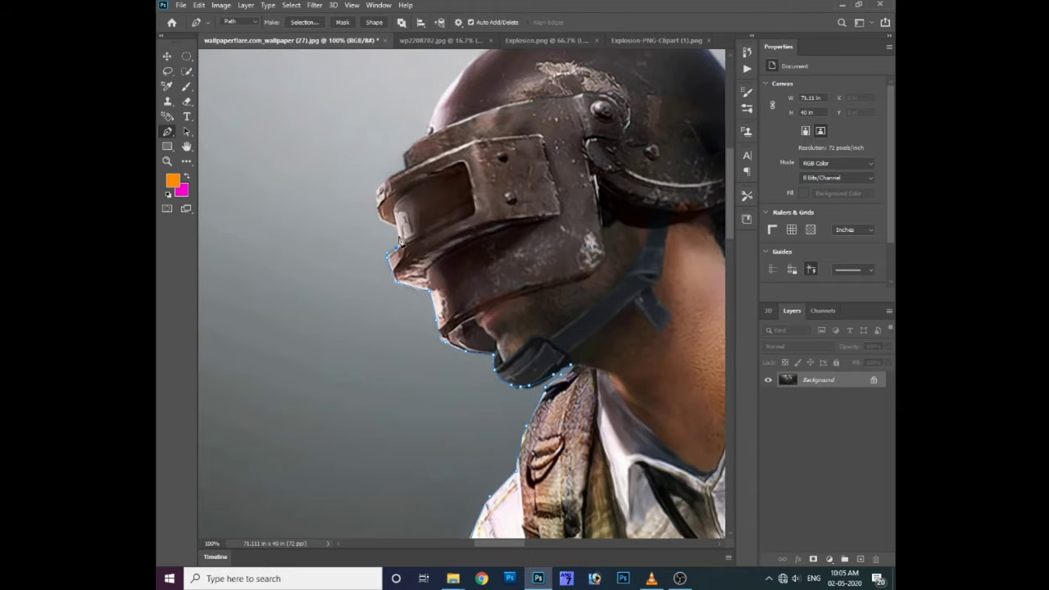
left_click_drag(401, 242, 405, 283)
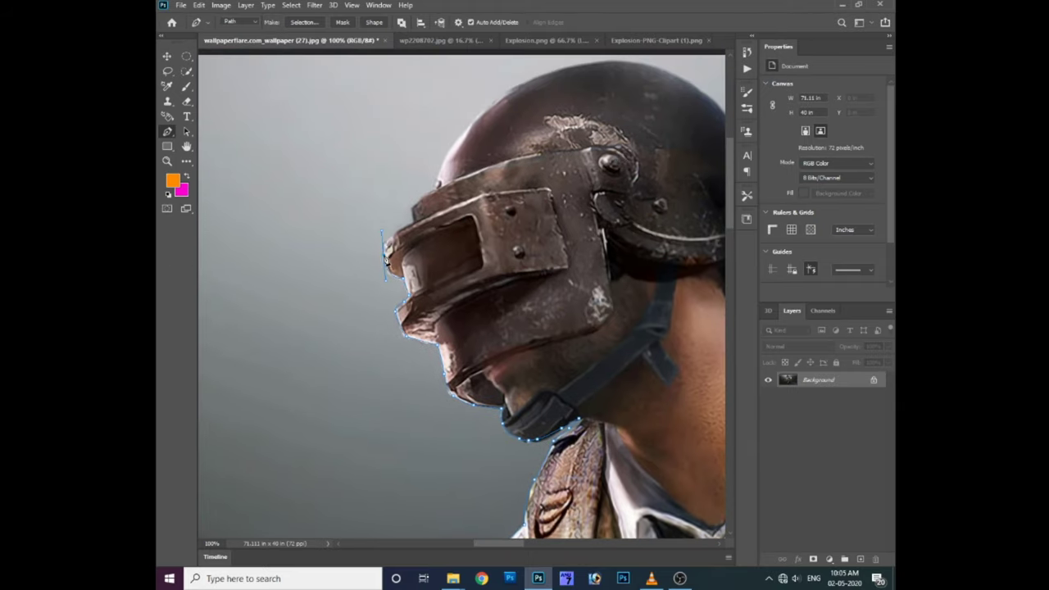
left_click_drag(411, 230, 395, 254)
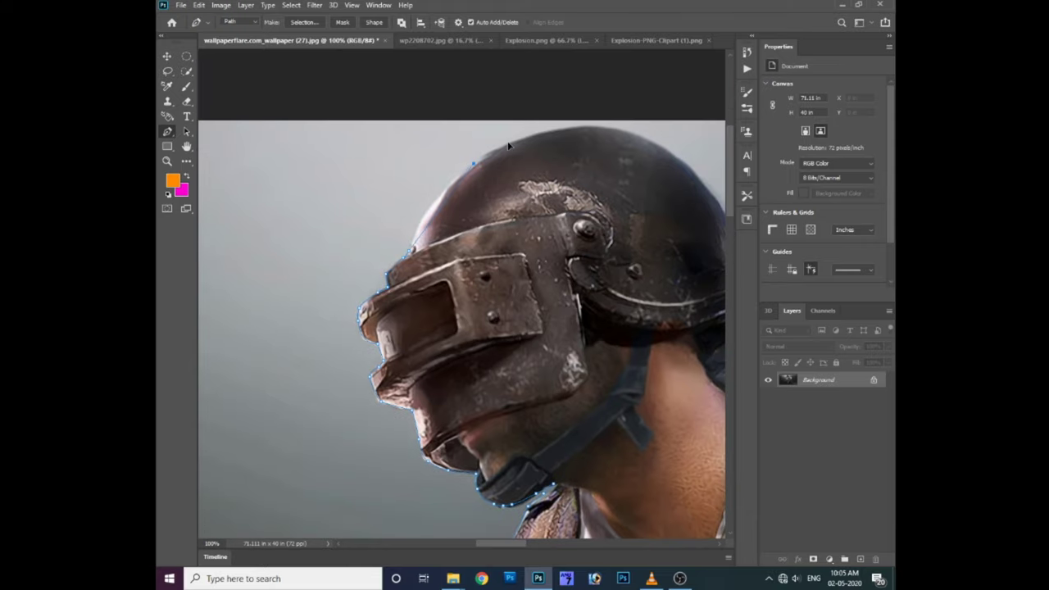
left_click_drag(509, 146, 412, 187)
left_click_drag(646, 297, 613, 236)
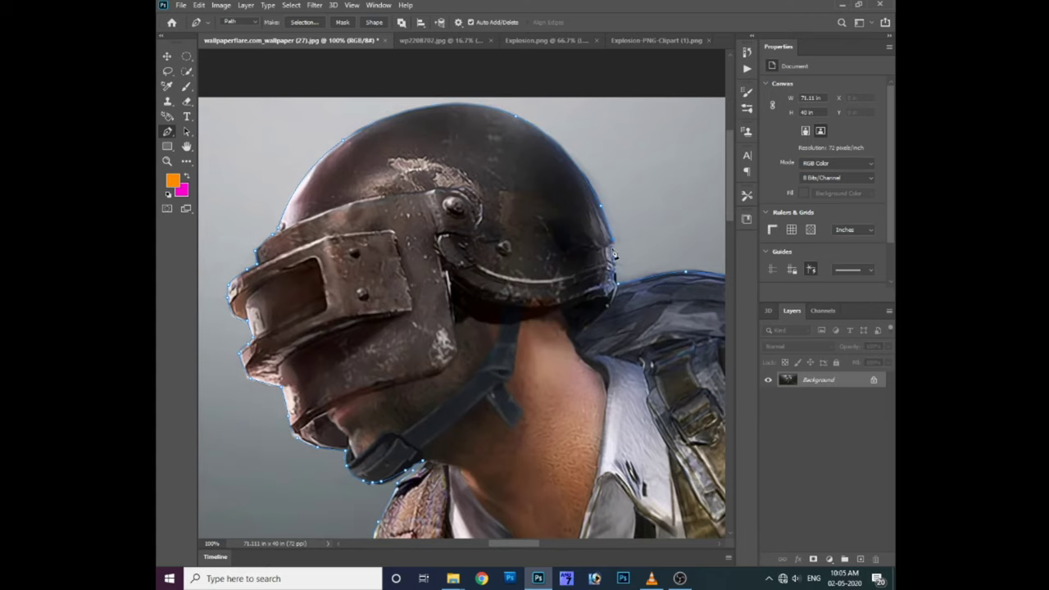
Step: Load the soldier path as a selection, feather it 1 px, and copy it to a new layer
left_click(616, 282)
key("ctrl+Return")
key("ctrl+0")
key("shift+F6")
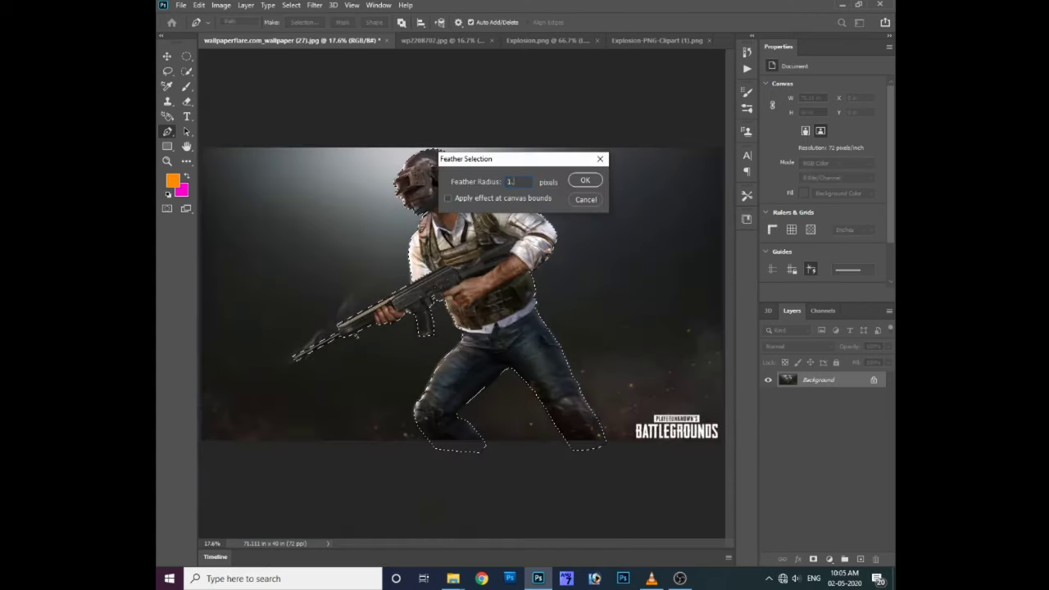
key("Return")
key("ctrl+j")
key("ctrl+z")
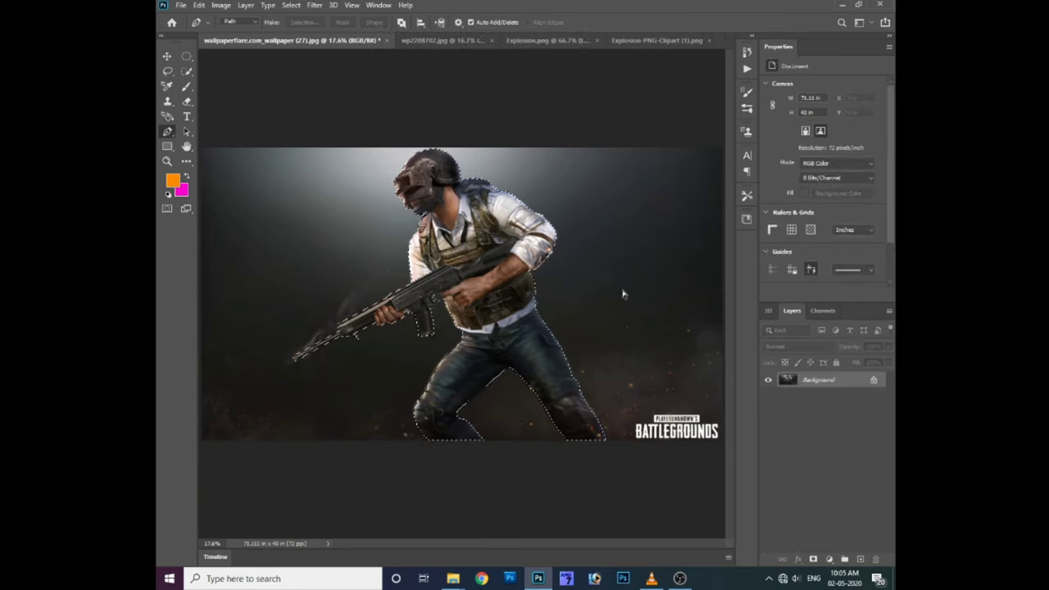
key("ctrl+j")
Step: Drag the soldier cutout into the wp2208702 battle scene and scale it to fit
key("v")
mouse_move(615, 250)
left_mouse_down()
mouse_move(484, 45)
mouse_move(459, 312)
left_mouse_up()
key("ctrl+t")
left_click_drag(589, 177, 568, 169)
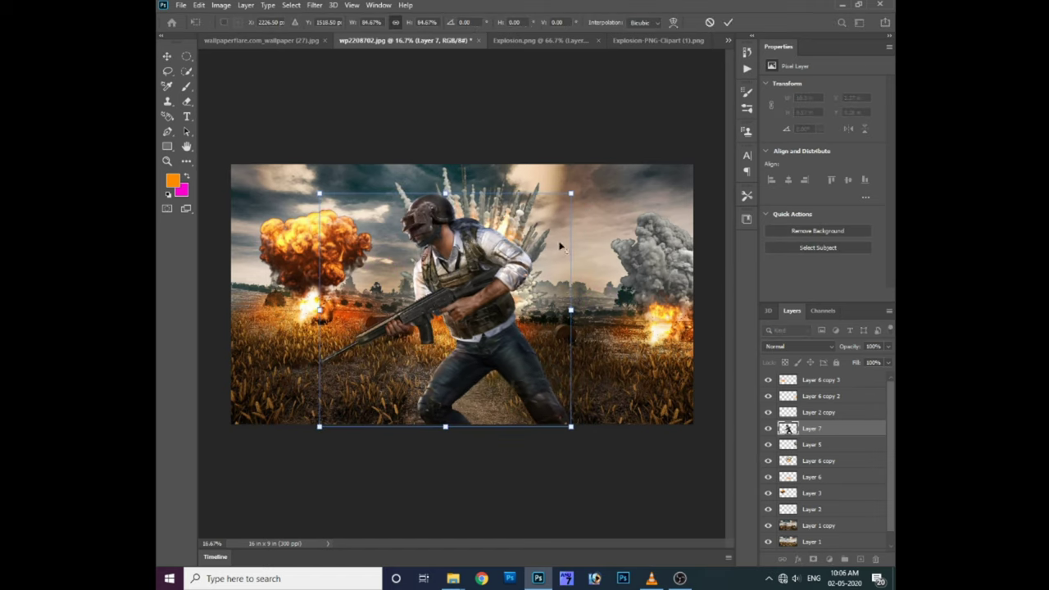
key("Return")
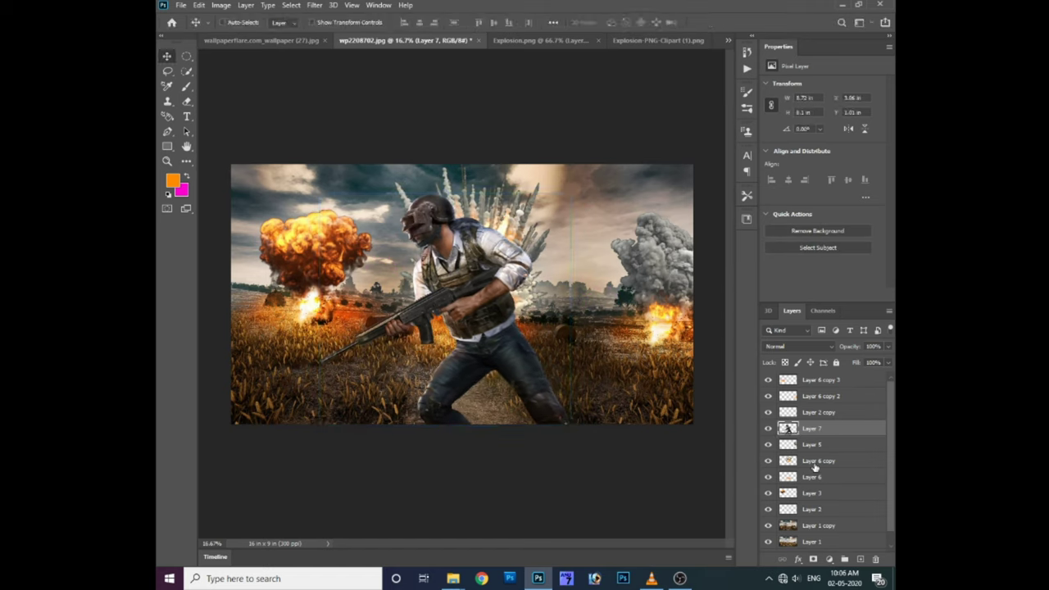
Step: Select Layer 6 and Layer 6 copy and temporarily hide the Layer 3 explosion
left_click(819, 460)
left_click(811, 477, "shift")
left_click(767, 493)
Step: Enlarge Layer 6 and its copy up past the canvas top, then unhide Layer 3
key("ctrl+t")
left_click_drag(560, 159, 621, 95)
key("Return")
left_click(768, 492)
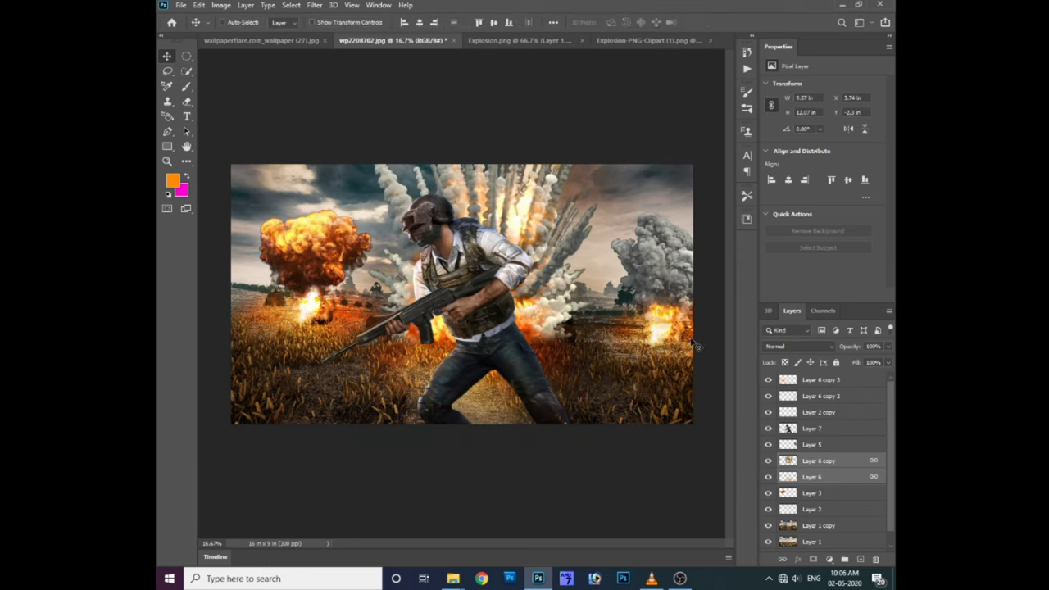
Step: Shrink the soldier, Layer 7, to about 94 percent
key("ctrl+plus")
left_click(500, 386, "ctrl")
key("ctrl+t")
left_click_drag(620, 135, 603, 152)
key("Return")
key("ctrl+plus")
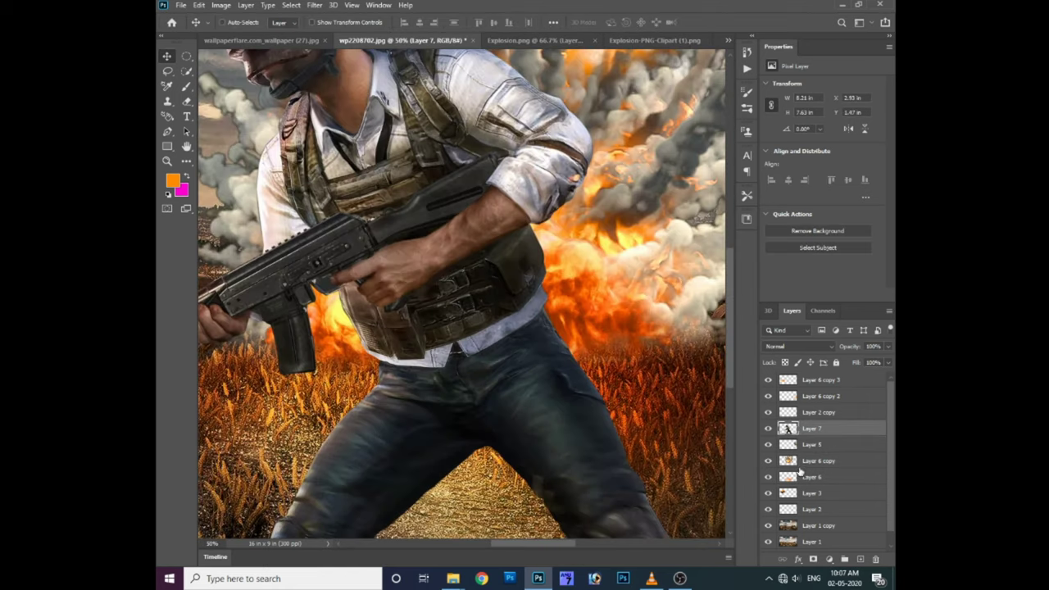
Step: Duplicate Layer 6, set the copy to Overlay, and move it above the soldier
left_click(820, 476)
key("ctrl+j")
key("ctrl+bracketright")
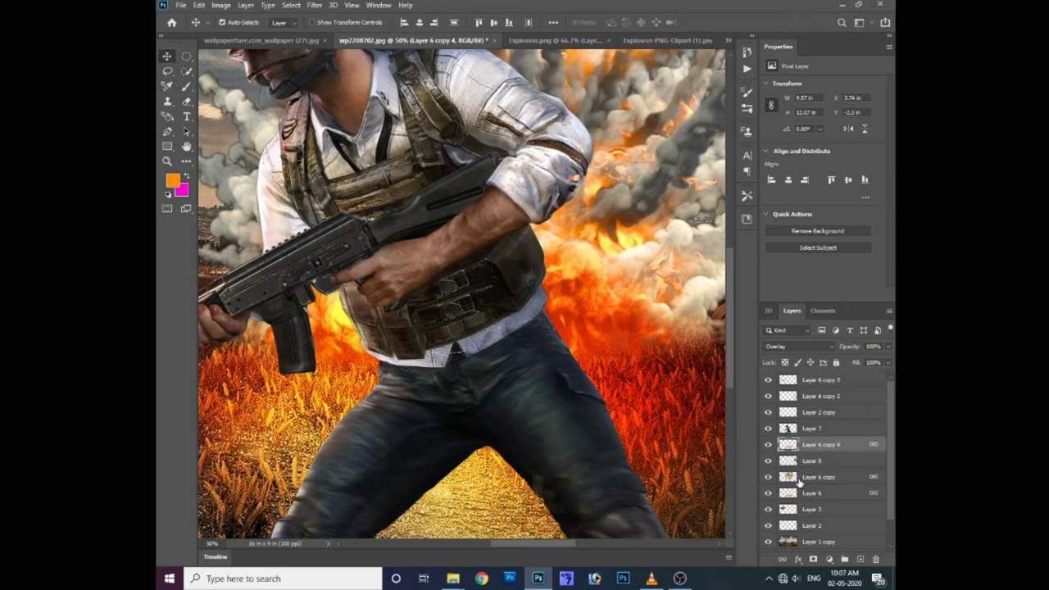
key("ctrl+bracketright")
key("ctrl+minus")
left_click(768, 428)
Step: Unhide the Overlay glow layer and erase part of it with the Eraser
left_click(768, 428)
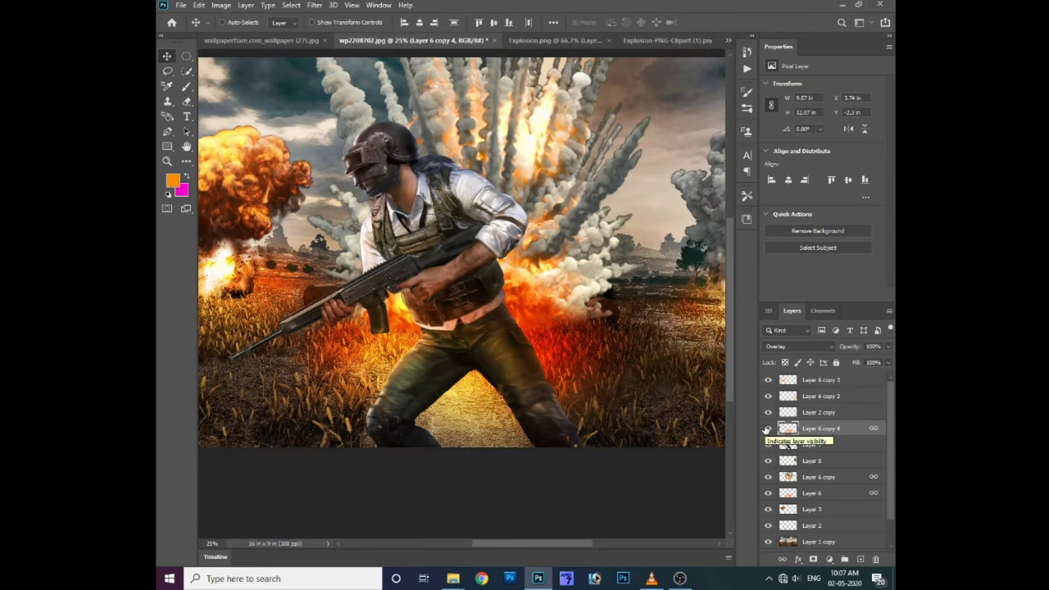
scroll(591, 399, "up", 1)
key("e")
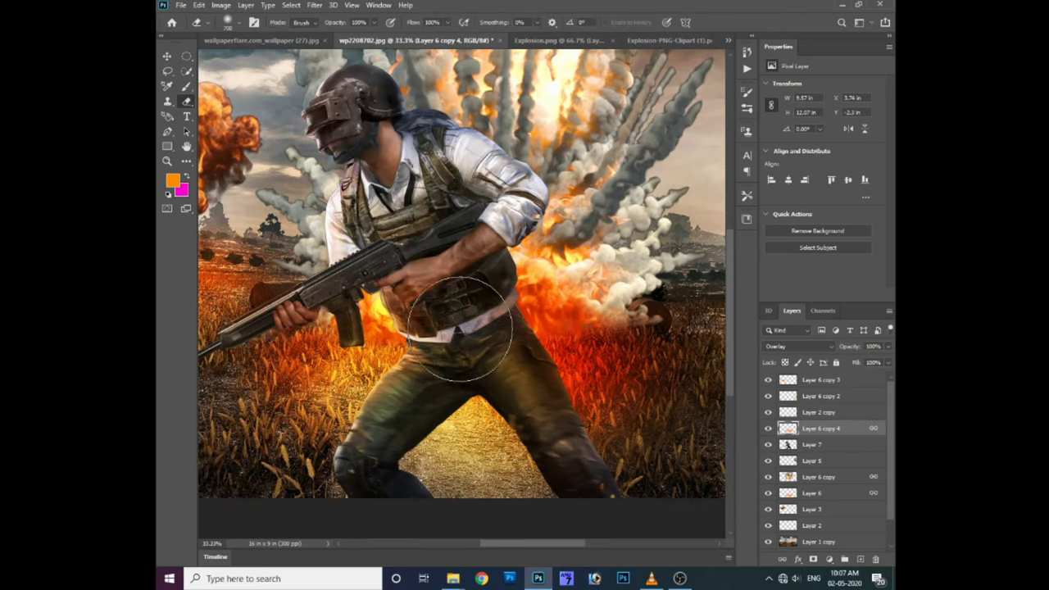
left_click_drag(440, 345, 534, 386)
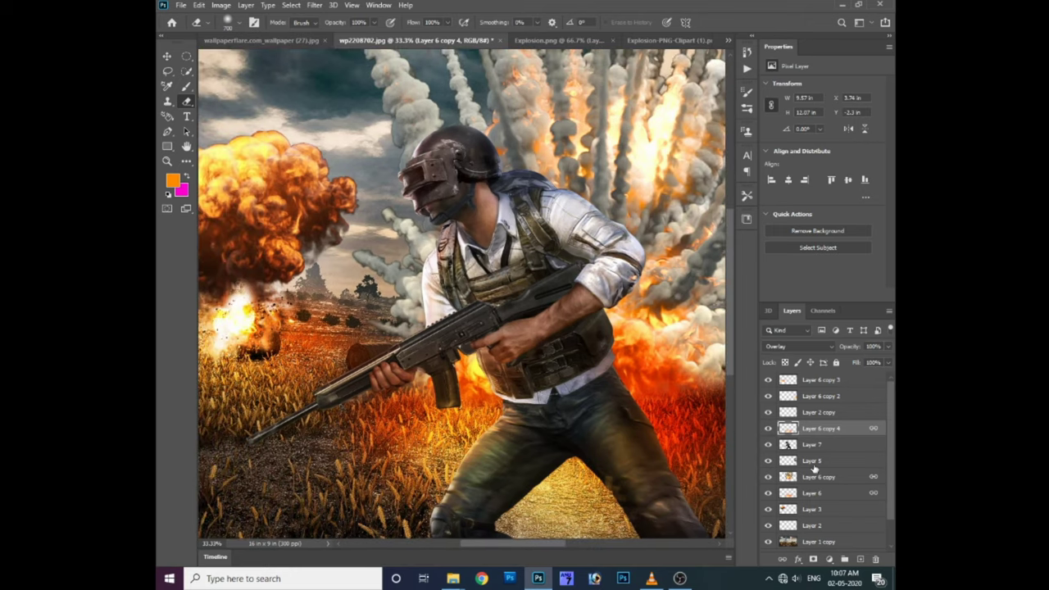
Step: Duplicate Layer 6 again, raise it beneath the soldier, and stretch it taller behind him
left_click(814, 493)
key("ctrl+j")
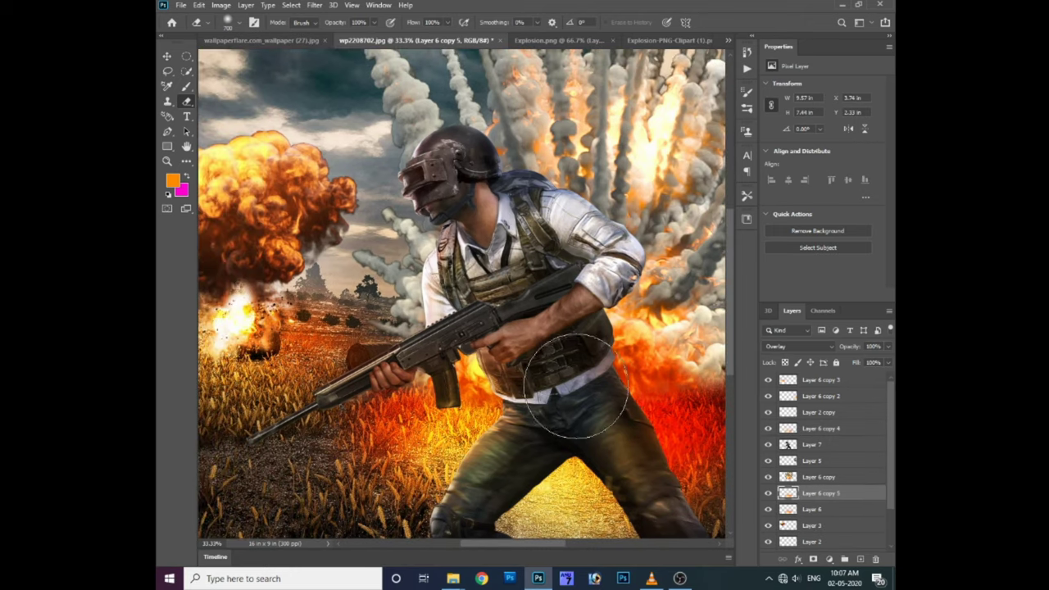
key("ctrl+bracketright")
key("ctrl+bracketright")
key("ctrl+minus")
key("ctrl+minus")
key("ctrl+t")
left_click_drag(597, 339, 627, 381)
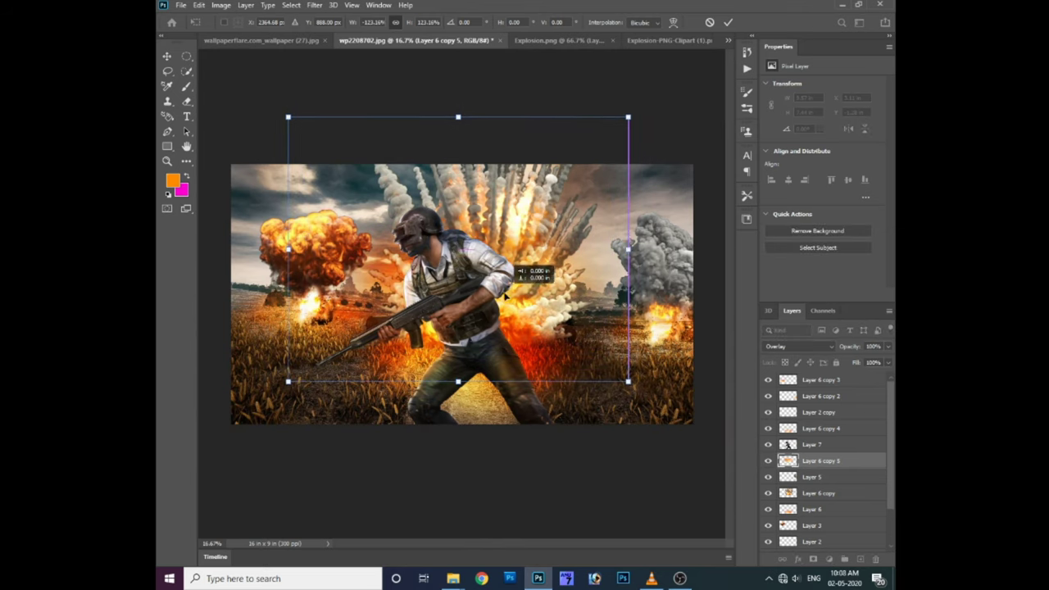
left_click_drag(628, 248, 568, 248)
left_click_drag(568, 123, 596, 111)
left_click_drag(531, 260, 533, 250)
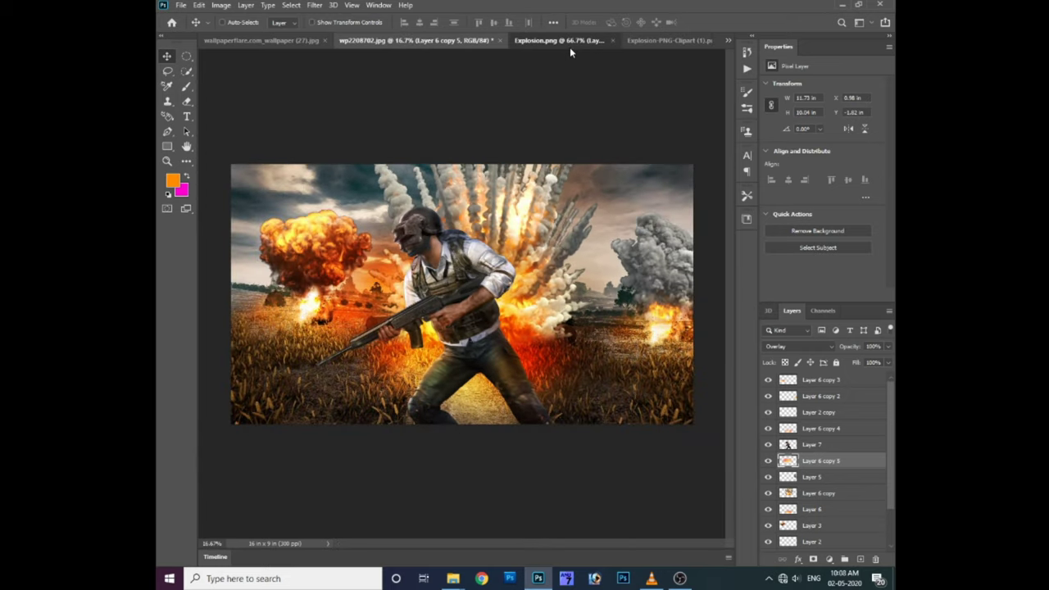
Step: Save the battle-scene composition as a Photoshop PSD file
left_click(632, 41)
left_click(463, 40)
left_click(360, 40)
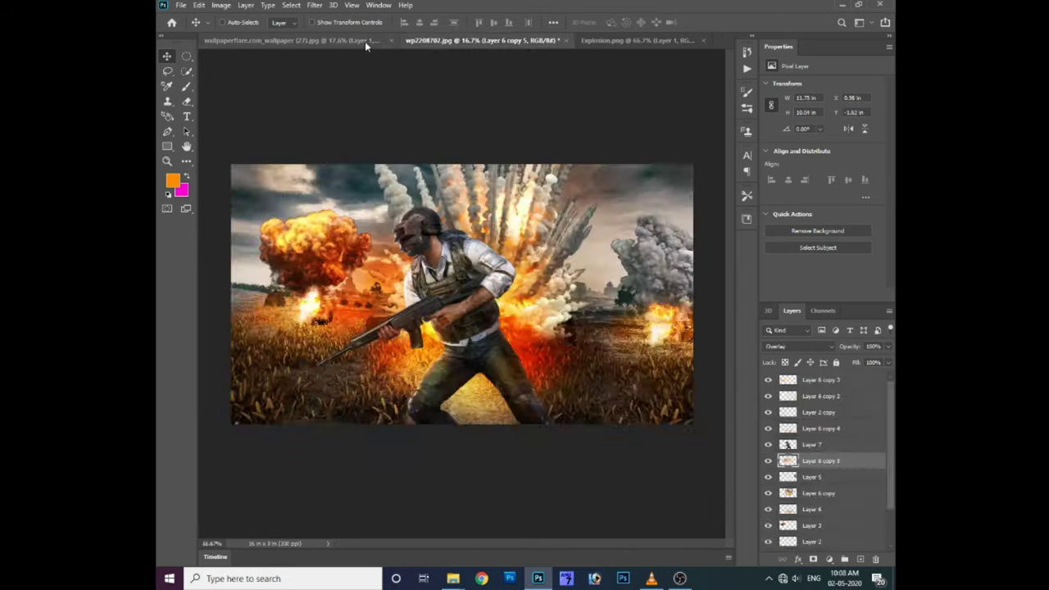
left_click(365, 41)
key("ctrl+s")
key("Return")
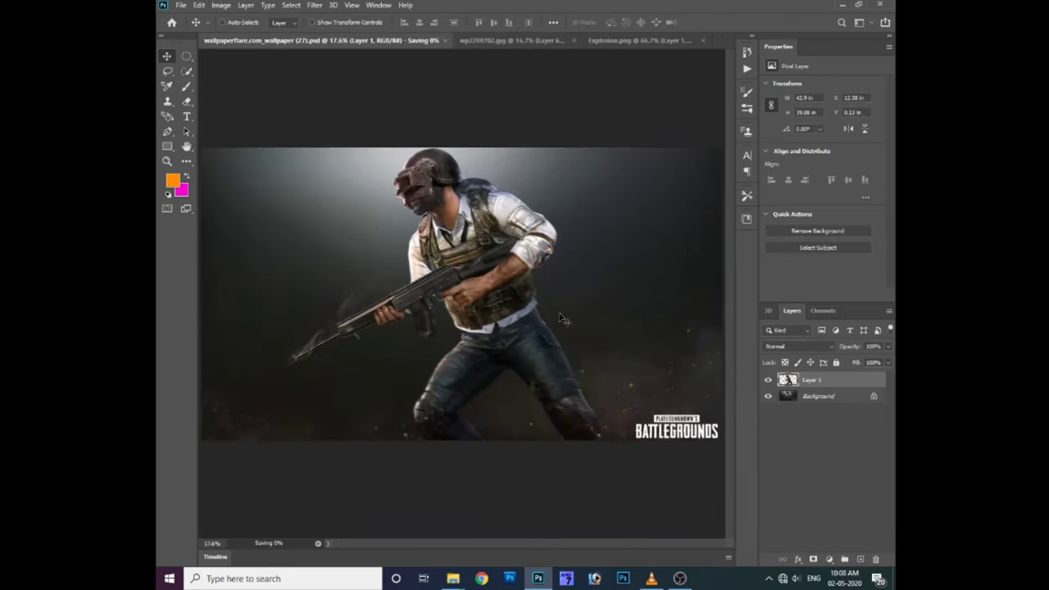
Step: Open four explosion images together and switch to the fiery explosion
key("ctrl+o")
left_click(856, 187)
left_click(352, 277, "ctrl")
left_click(289, 277, "ctrl")
left_click(616, 284, "ctrl")
key("Return")
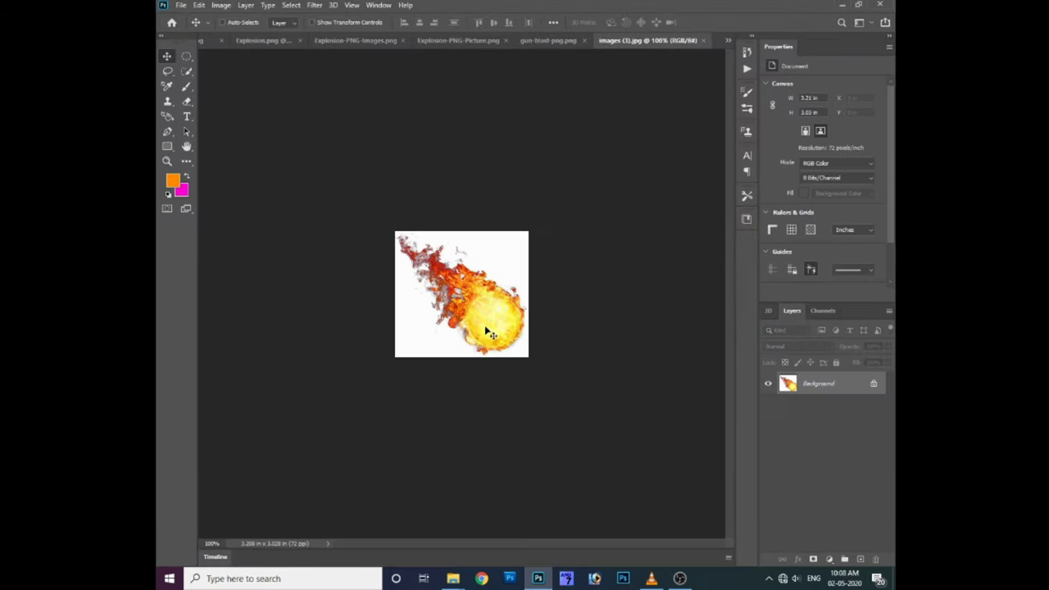
key("ctrl+Tab")
key("ctrl+Tab")
key("ctrl+Tab")
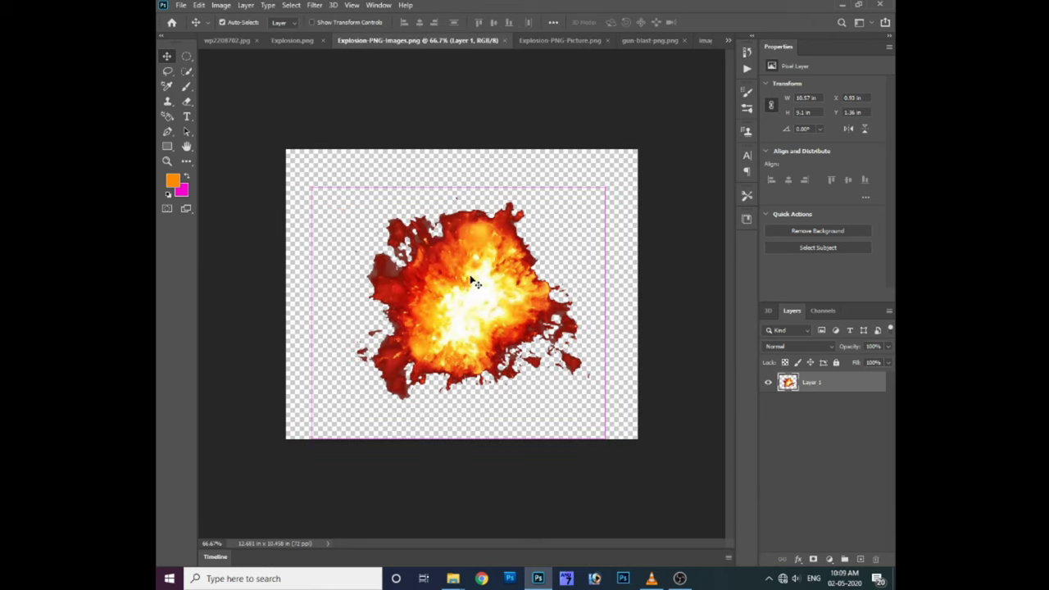
Step: Bring the fiery explosion in, Gaussian-blur it and blend it as Color Dodge behind the soldier
left_click_drag(470, 282, 585, 413)
key("ctrl+t")
key("Return")
left_click(315, 5)
left_click(486, 178)
key("Return")
key("ctrl+plus")
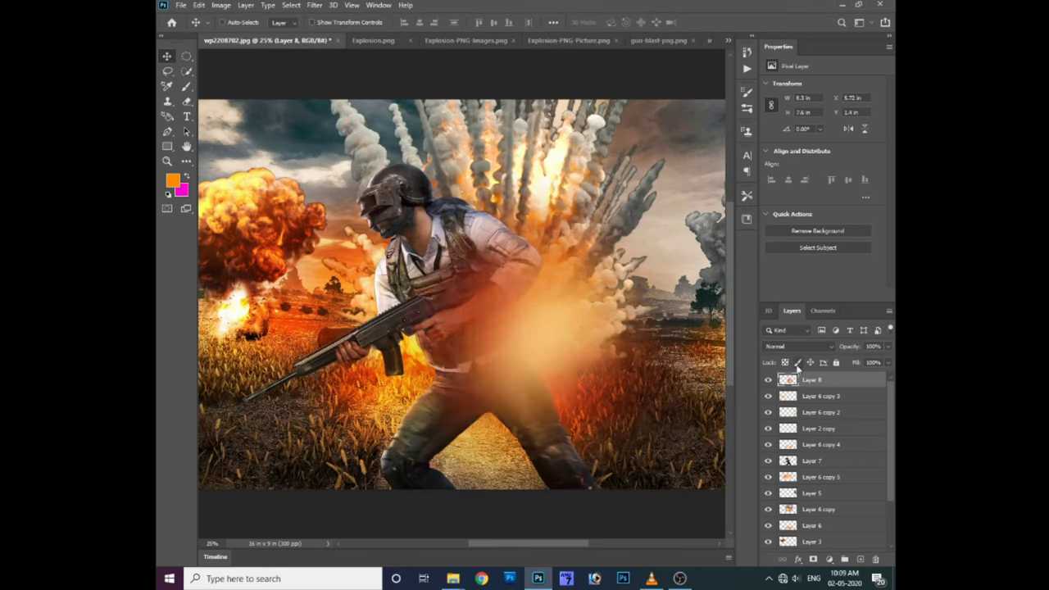
left_click(794, 346)
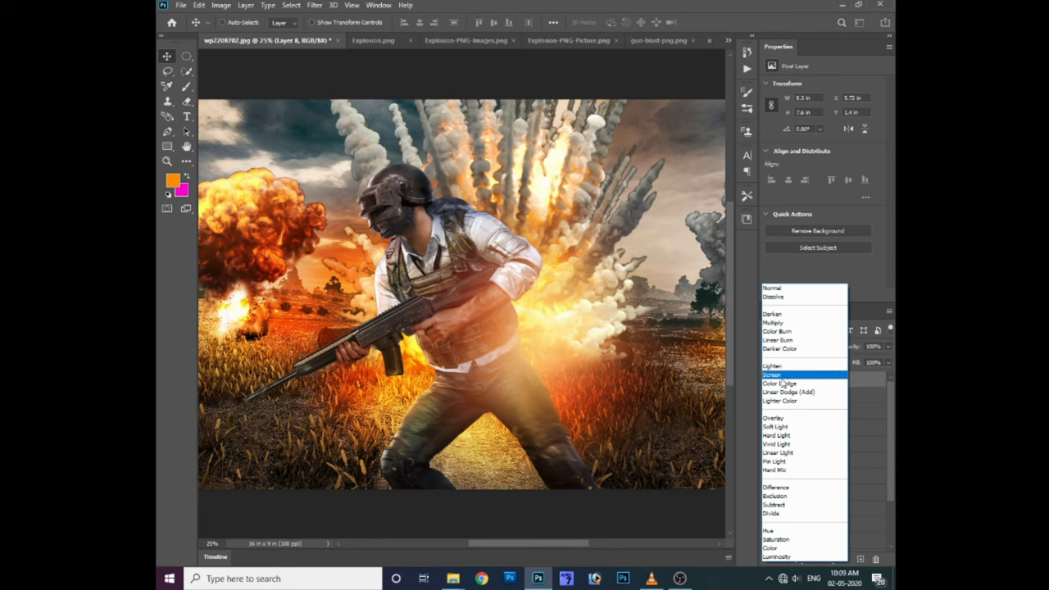
left_click(778, 382)
left_click_drag(545, 305, 537, 214)
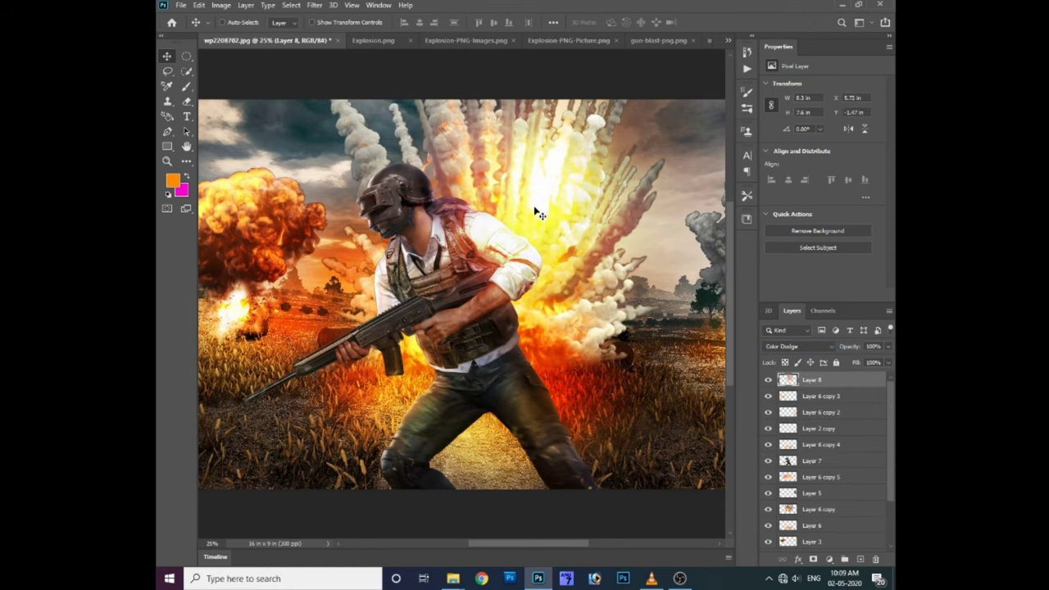
Step: Duplicate the explosion glow twice, enlarging one copy and spreading the copies right and left
key("ctrl+minus")
left_click_drag(440, 412, 574, 417)
key("ctrl+t")
left_click_drag(574, 372, 620, 331)
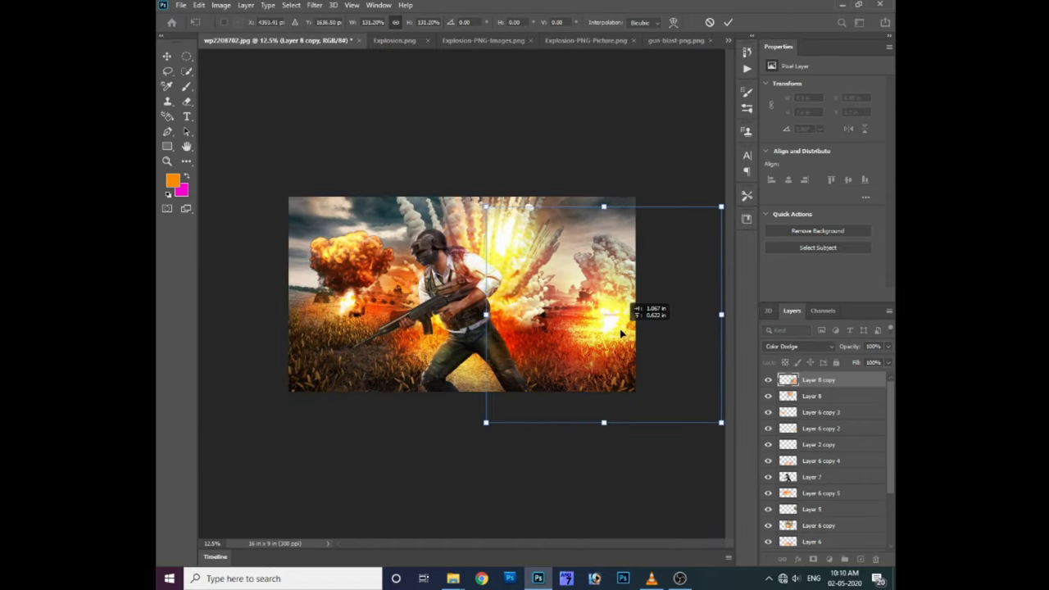
key("Return")
left_click_drag(888, 345, 856, 361)
mouse_move(545, 361)
left_mouse_down("alt")
mouse_move(373, 350)
mouse_move(336, 381)
left_mouse_up("alt")
Step: Set the glow copy to 10% opacity and bring the smoky Explosion-PNG-Picture burst into the scene
key("1")
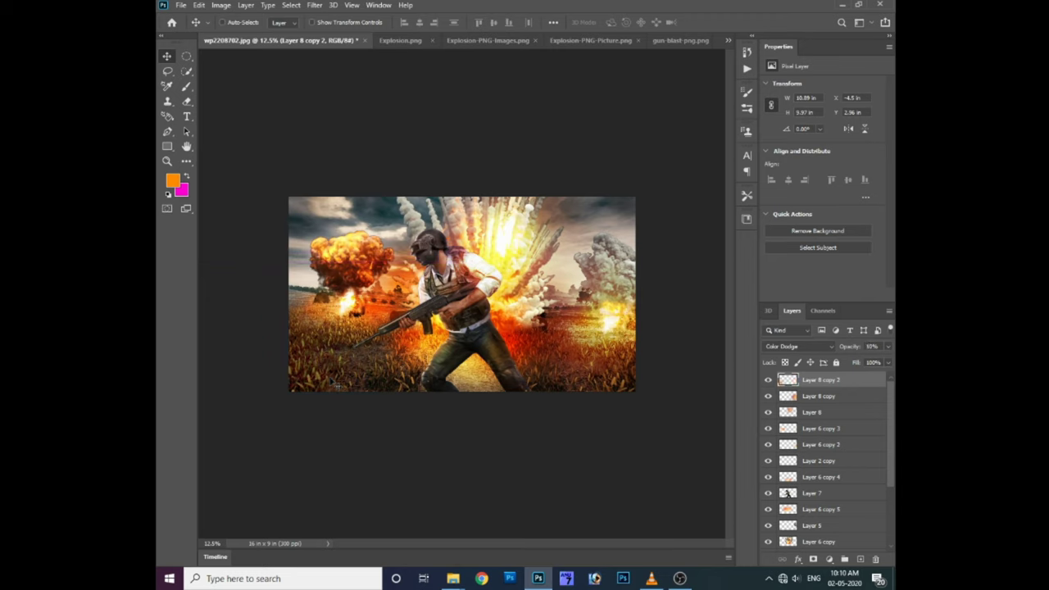
left_click(590, 40)
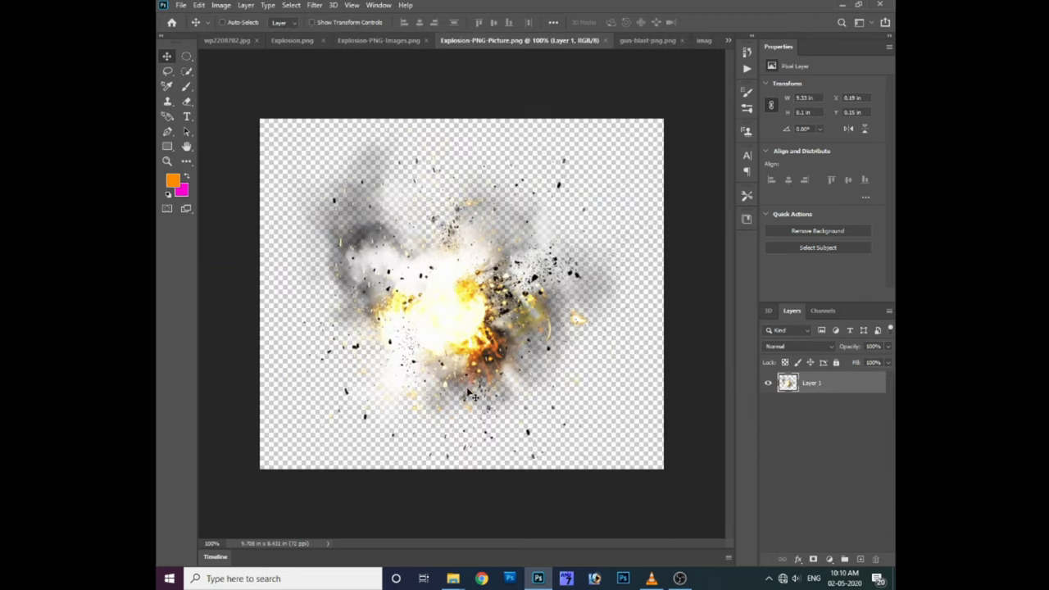
mouse_move(217, 47)
left_mouse_down()
mouse_move(492, 377)
mouse_move(578, 369)
mouse_move(568, 437)
left_mouse_up()
key("ctrl+t")
key("Return")
key("ctrl+plus")
Step: Blend the debris burst as Hard Light, duplicate it, and close its source image without saving
left_click(799, 346)
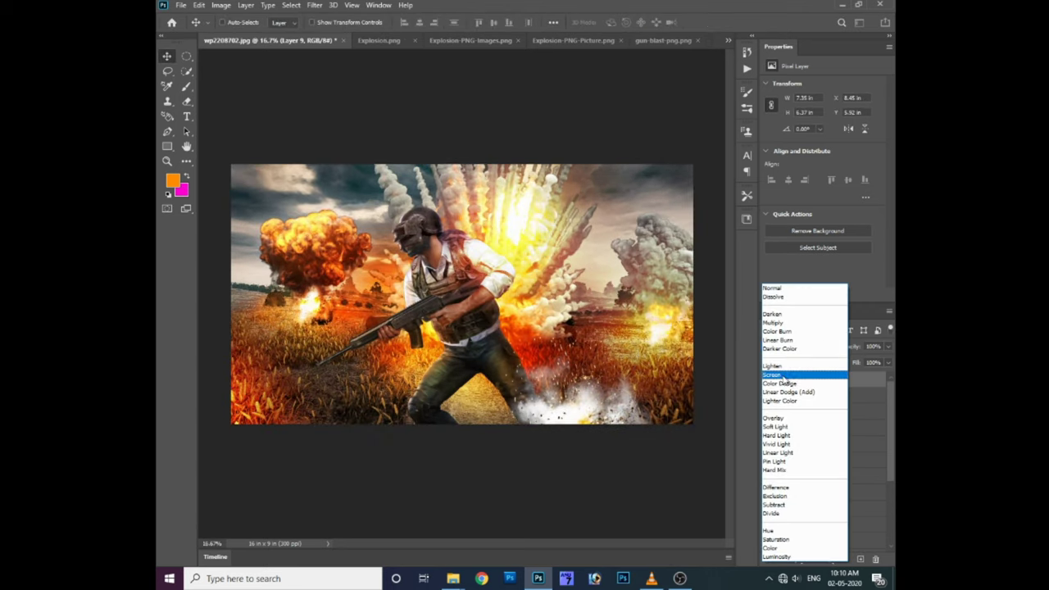
left_click(779, 383)
left_click(787, 346)
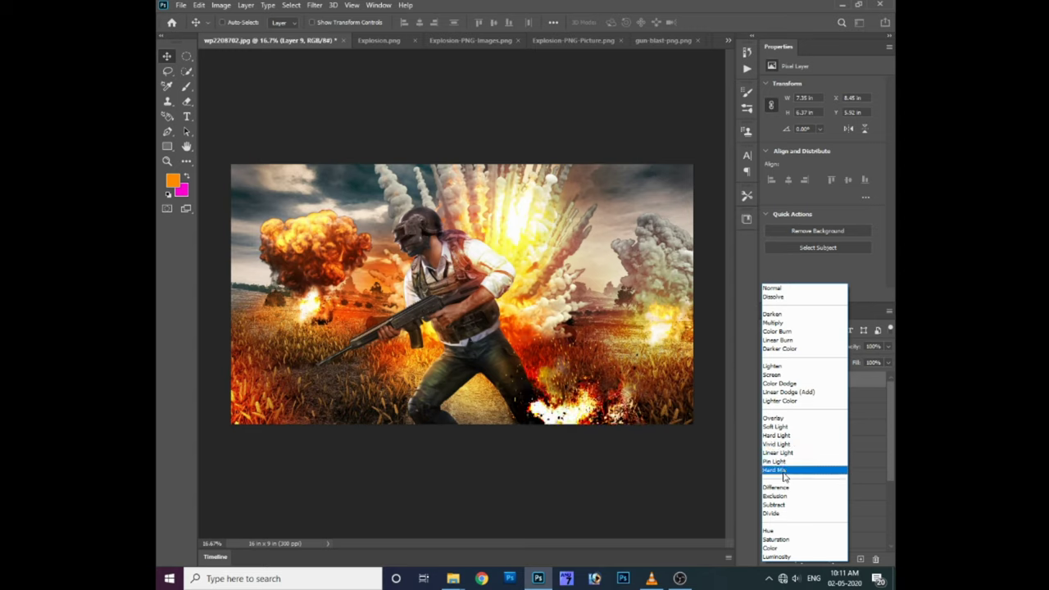
left_click(776, 435)
mouse_move(585, 403)
left_mouse_down()
mouse_move(602, 407)
mouse_move(502, 397)
left_mouse_up()
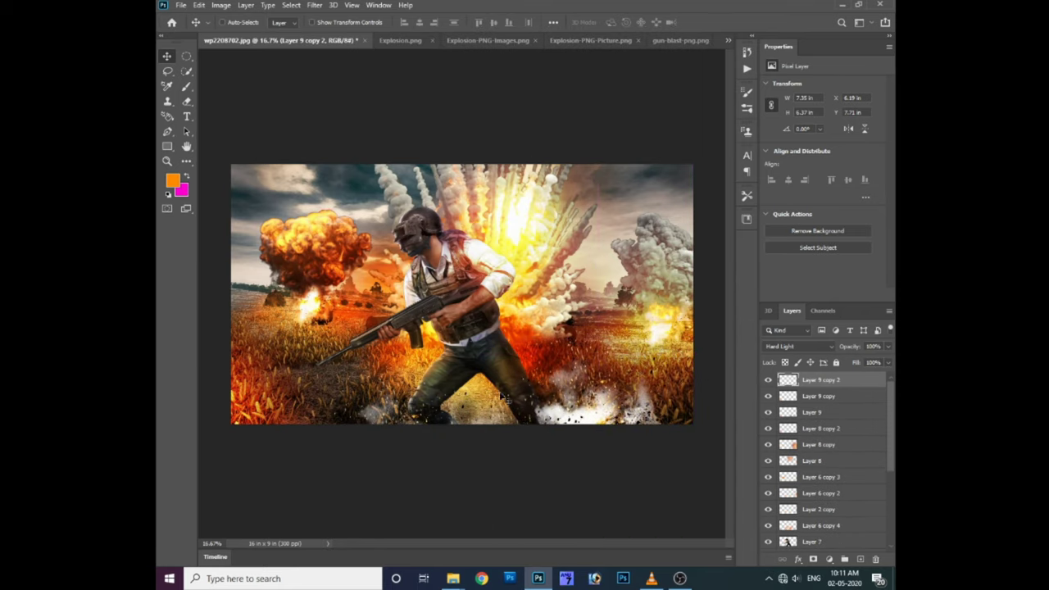
left_click(607, 41)
key("ctrl+w")
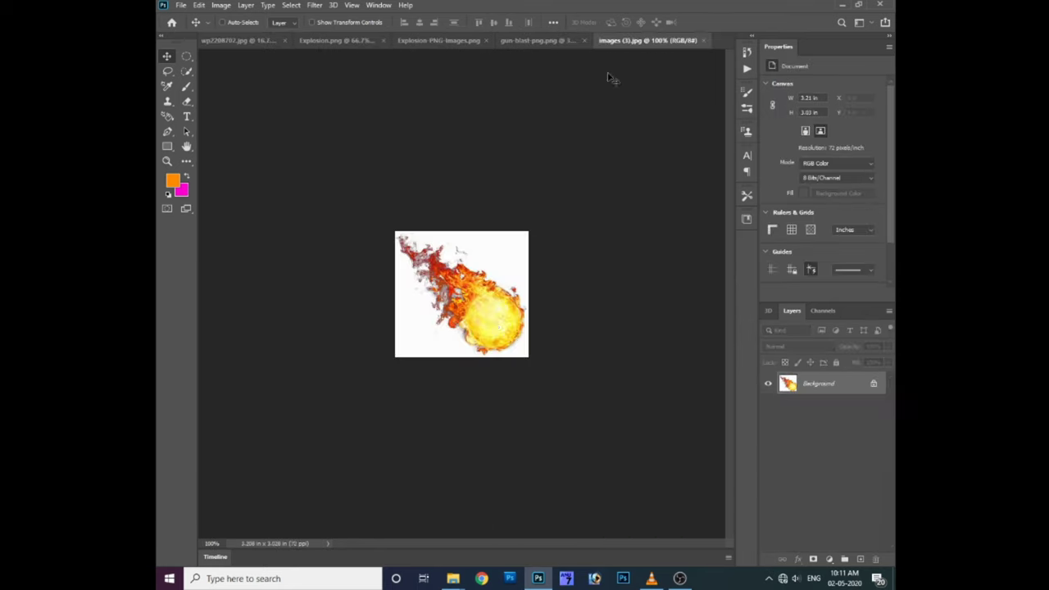
Step: Cut the fireball from its white background onto its own layer with Magic Wand and Select Inverse
key("w")
left_click(499, 244)
right_click(499, 241)
left_click(533, 377)
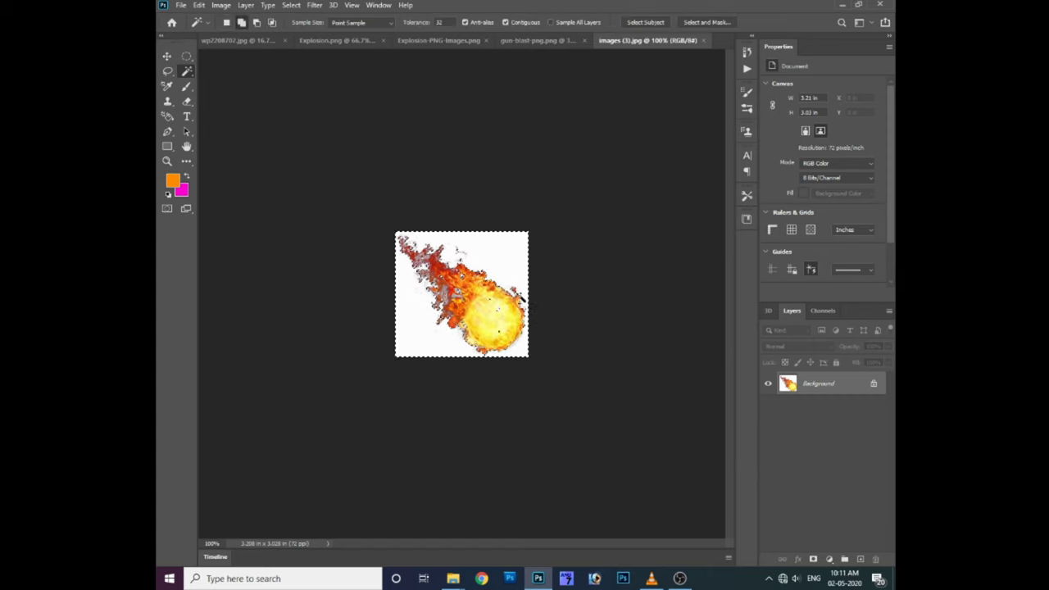
key("l")
key("ctrl+j")
key("ctrl+w")
left_click(514, 215)
Step: Drag the fireball into the scene, Motion Blur it and rotate it into the upper-left sky
left_click_drag(291, 179, 295, 197)
left_click(313, 4)
left_click(499, 203)
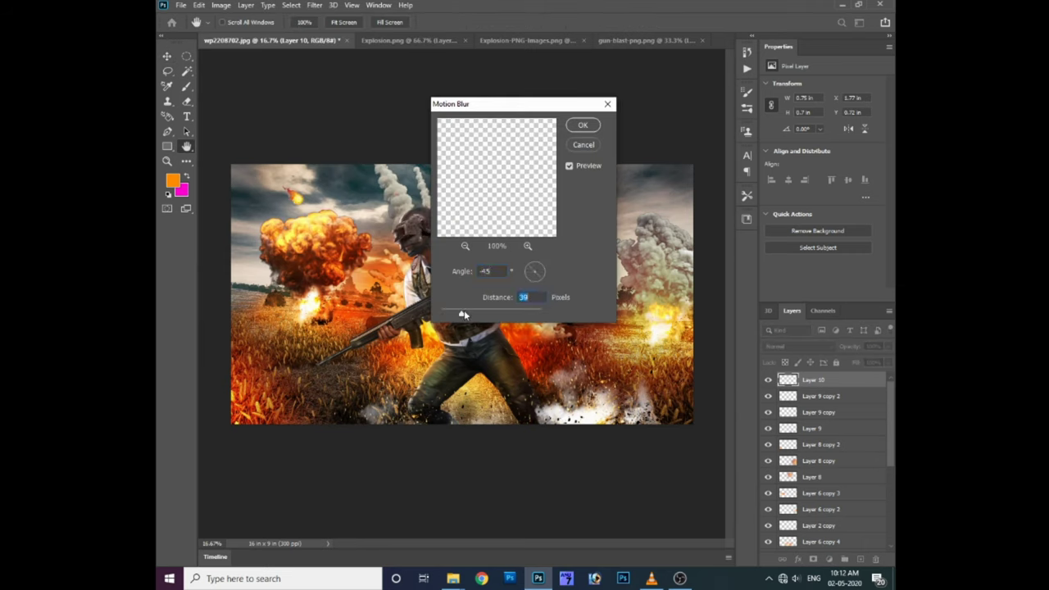
key("Return")
key("ctrl+t")
mouse_move(313, 190)
left_mouse_down()
mouse_move(320, 182)
mouse_move(293, 164)
mouse_move(287, 209)
mouse_move(279, 197)
left_mouse_up()
key("Return")
left_click(392, 512)
mouse_move(452, 578)
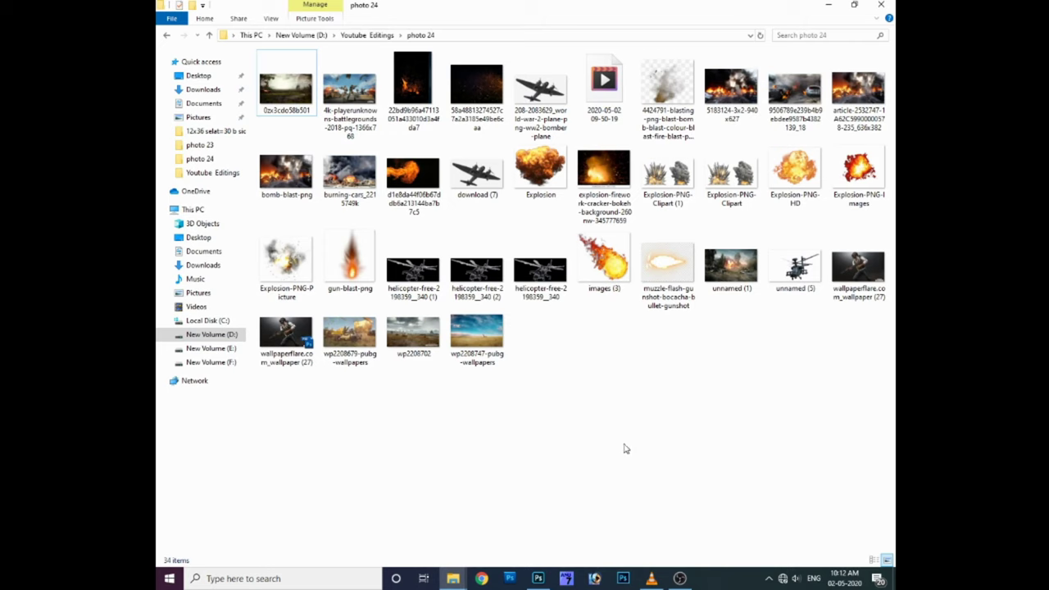
Step: Duplicate the smoky debris burst and move the copy to the upper left, mostly off canvas
left_click(538, 578)
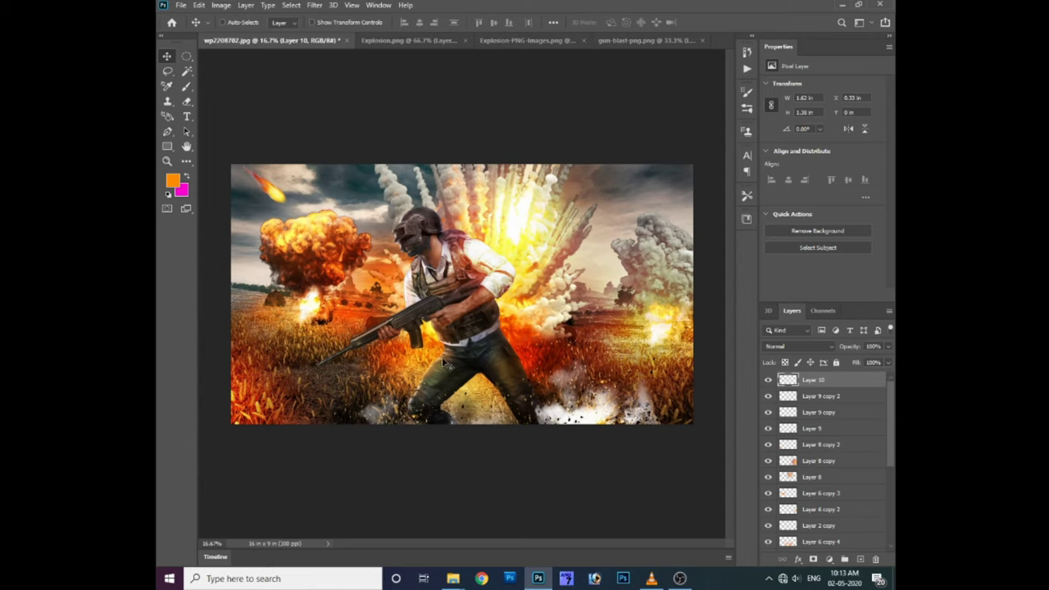
left_click(554, 426, "ctrl")
left_click_drag(554, 426, 287, 316)
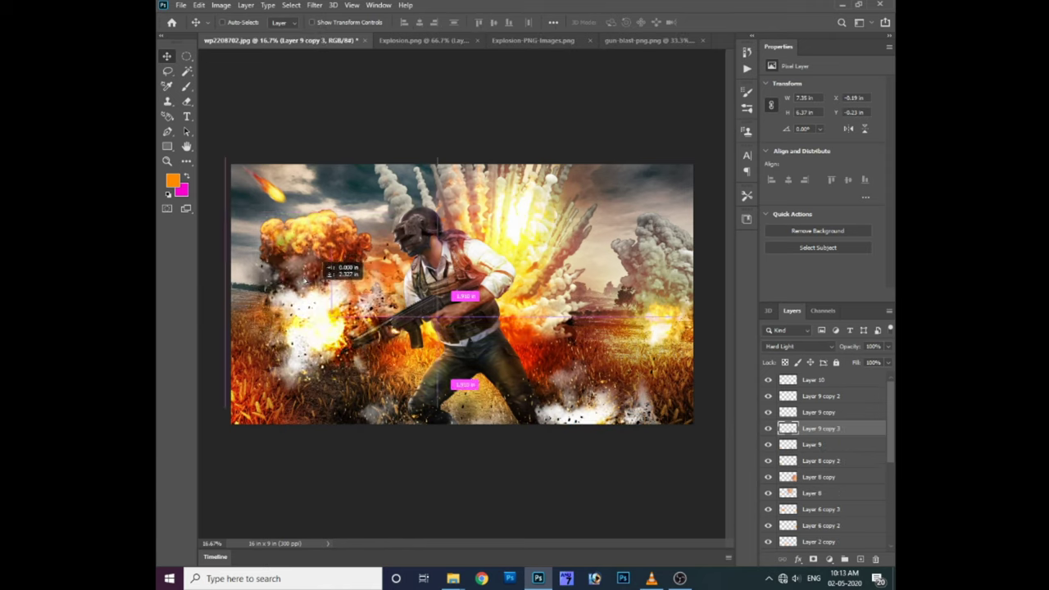
key("ctrl+t")
key("Return")
left_click_drag(420, 244, 269, 178)
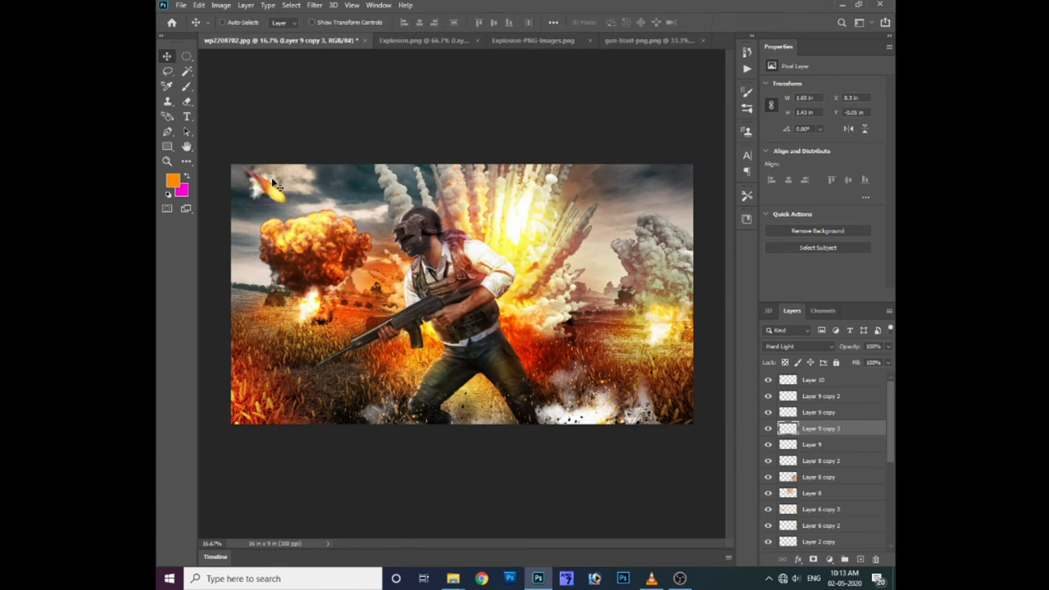
Step: Rotate the sky fireball to a steeper angle and flip it vertically
key("ctrl+t")
left_click_drag(309, 232, 255, 197)
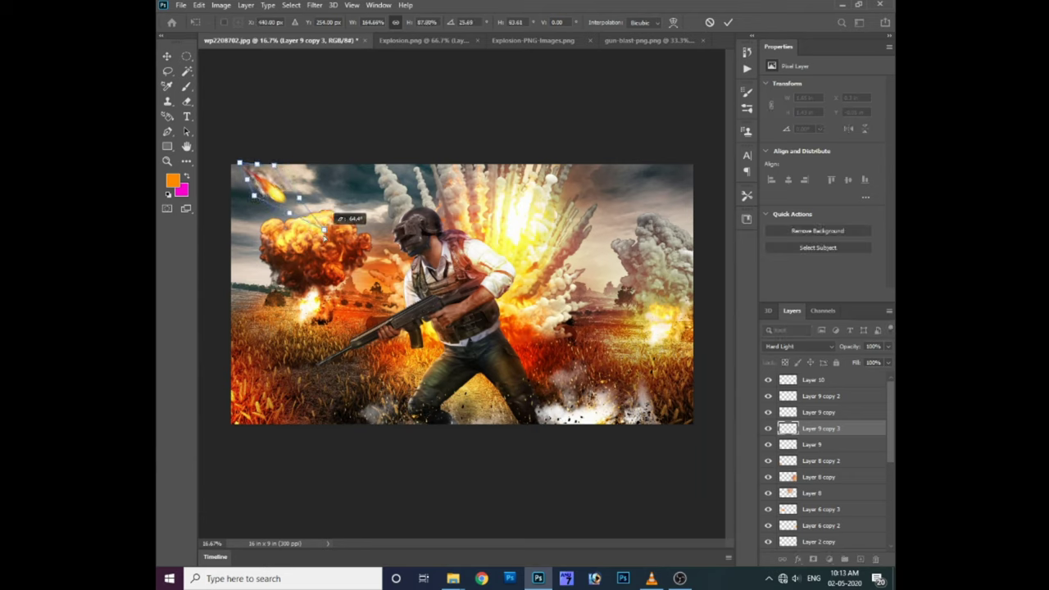
key("Return")
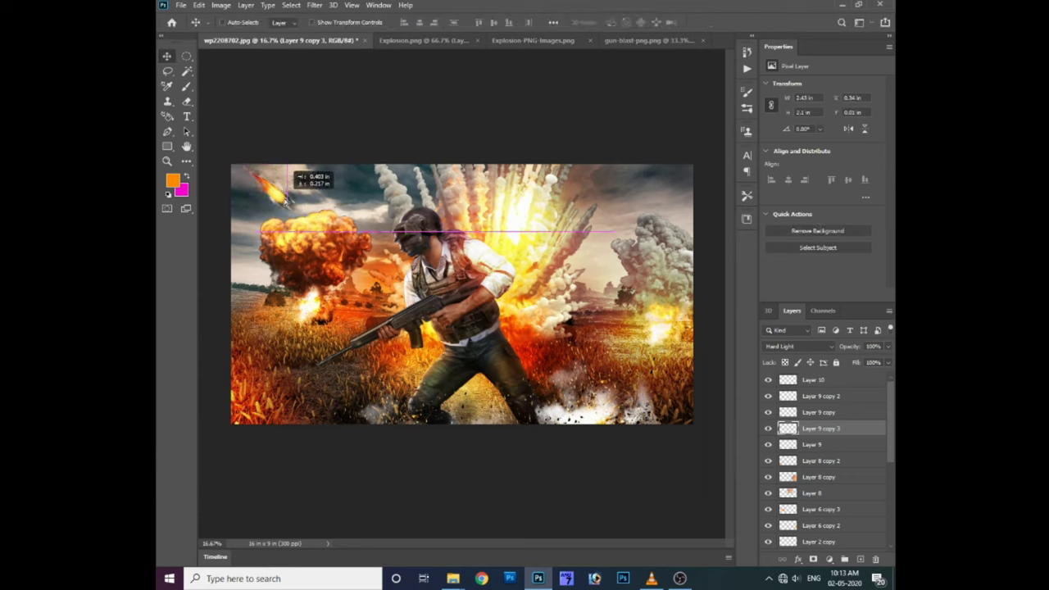
key("ctrl+t")
right_click(311, 218)
left_click(318, 410)
left_click_drag(270, 195, 281, 201)
key("Return")
Step: Place the orange Overlay glow layer over the sky fireball and bring it to the top of the stack
key("e")
key("v")
right_click(664, 328)
left_click(673, 335)
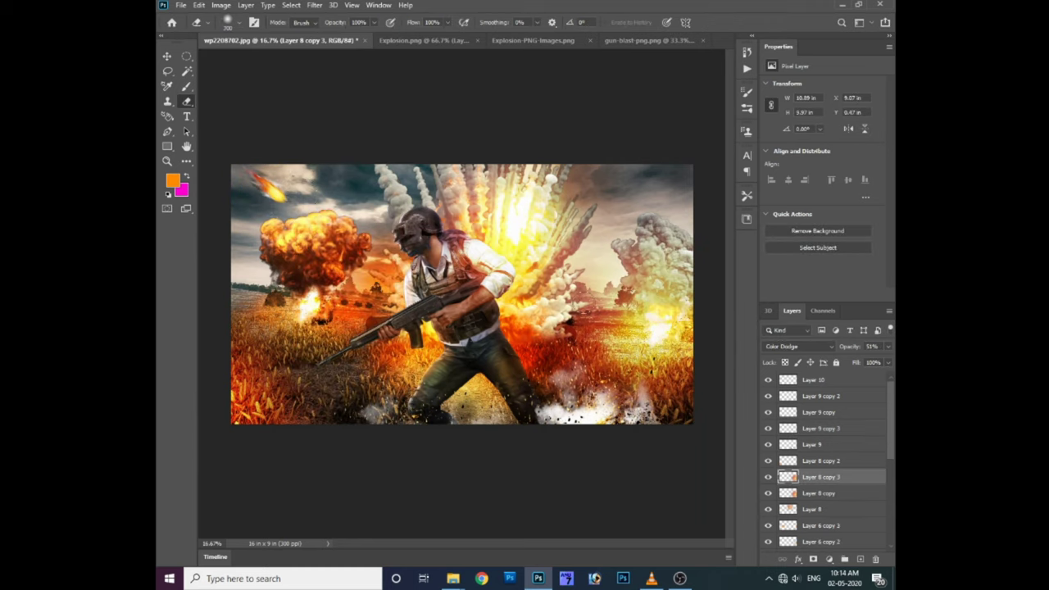
left_click(665, 363, "ctrl")
left_click_drag(385, 287, 320, 193)
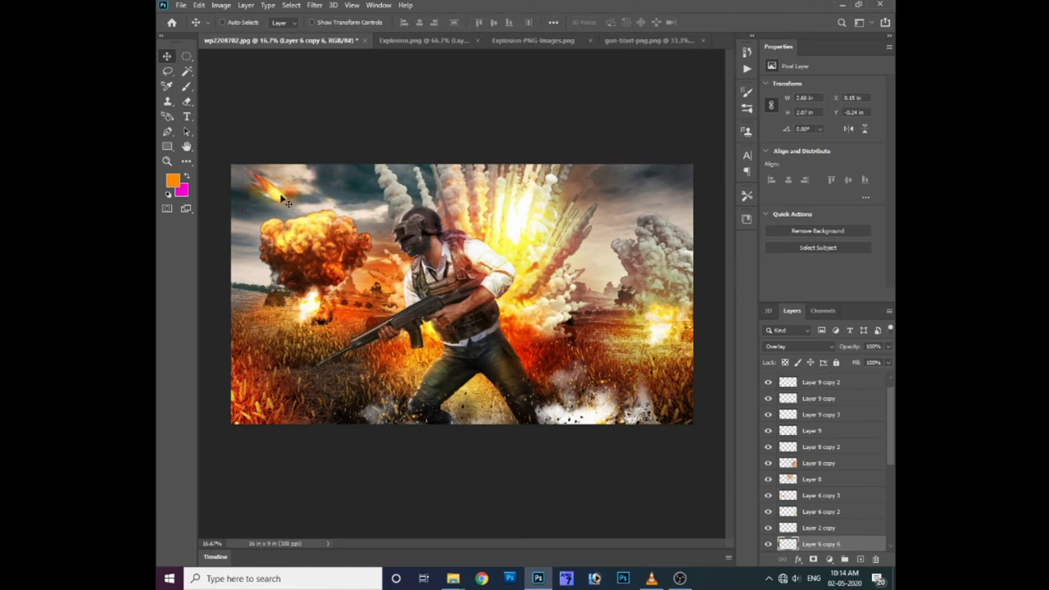
key("ctrl+bracketright")
key("ctrl+bracketright")
key("ctrl+bracketright")
key("ctrl+bracketright")
key("ctrl+bracketright")
key("ctrl+bracketright")
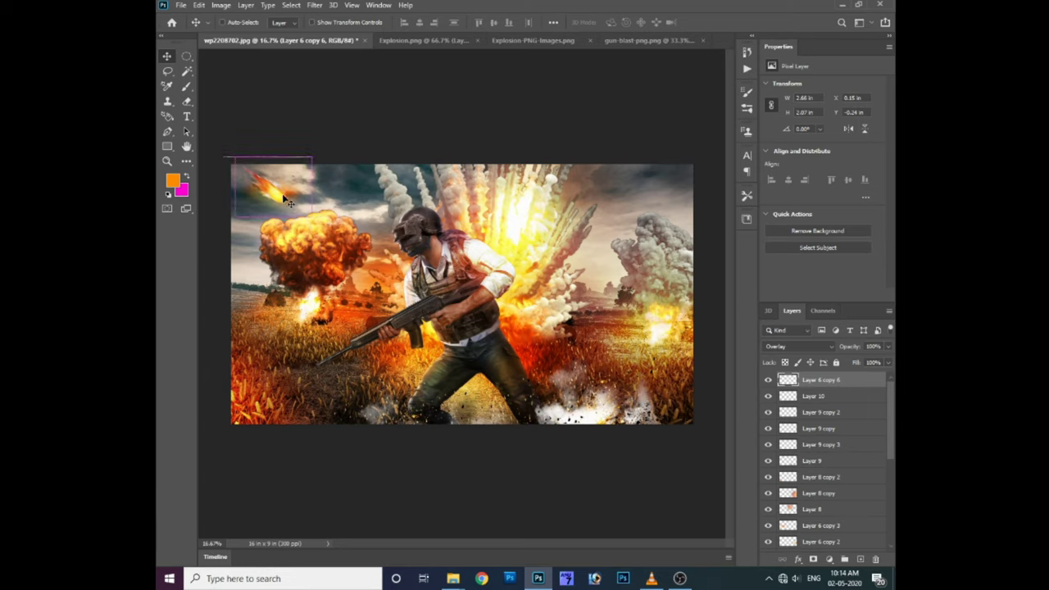
Step: Open the download (7).jpg warplane image and begin a Magic Wand selection
key("ctrl+o")
left_click(479, 186)
key("Return")
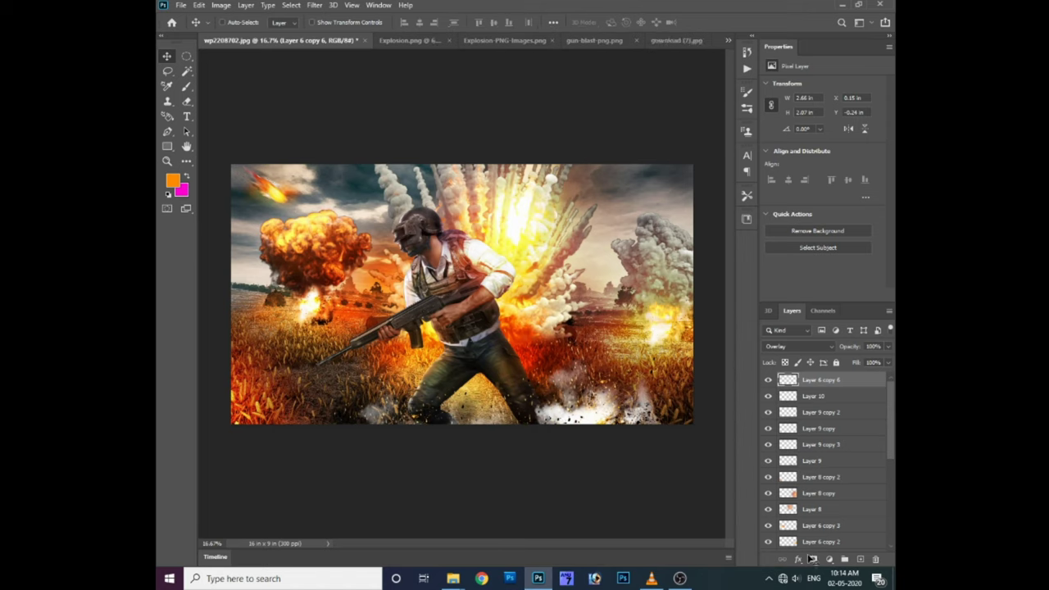
key("w")
right_click(531, 328)
Step: Copy the cut-out warplane and paste it into the battle scene's sky
left_click(567, 210)
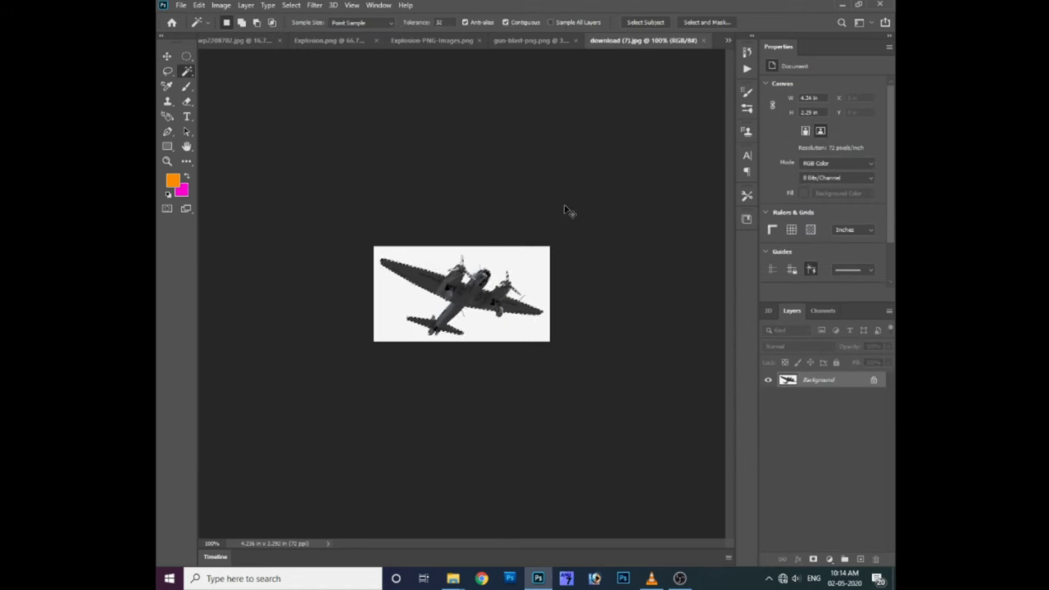
key("ctrl+Tab")
key("ctrl+v")
key("ctrl+t")
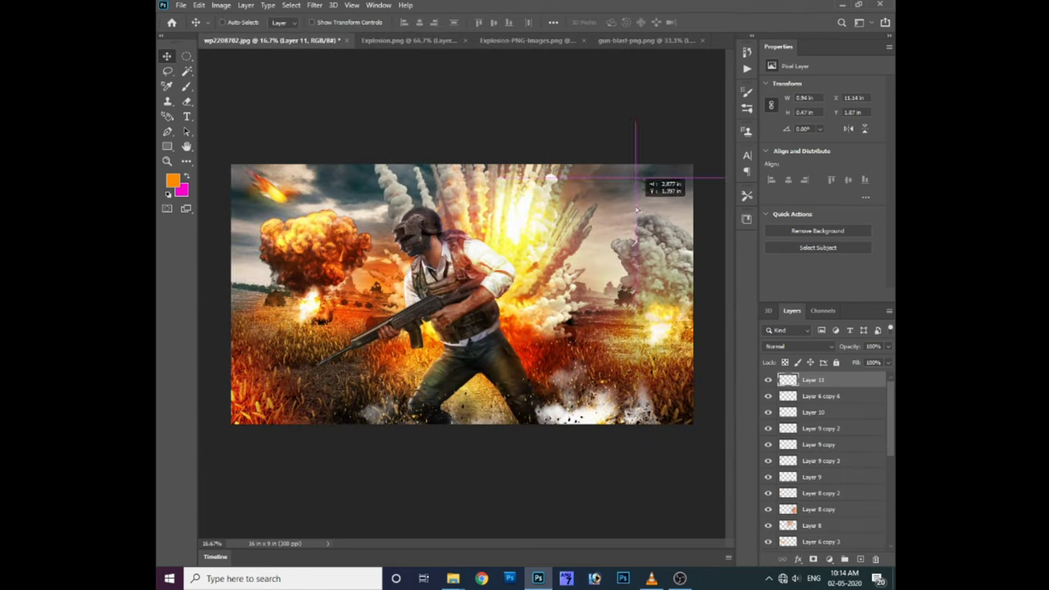
key("Return")
Step: Add a horizontally flipped plane copy at upper left and drag a helicopter into the sky
key("ctrl+j")
left_click_drag(643, 185, 342, 189)
key("ctrl+t")
right_click(361, 201)
left_click(418, 416)
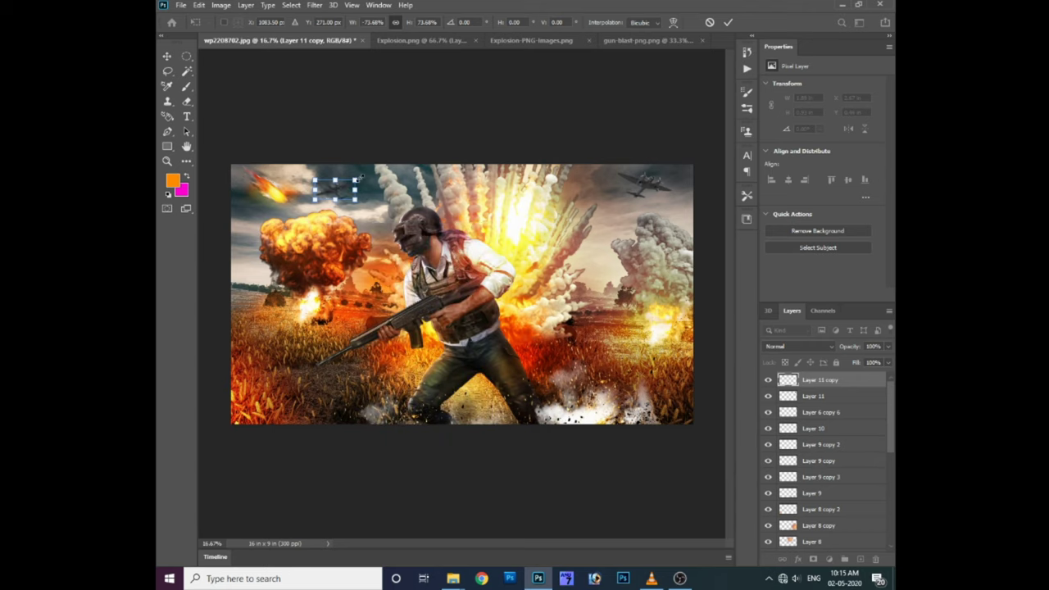
key("Return")
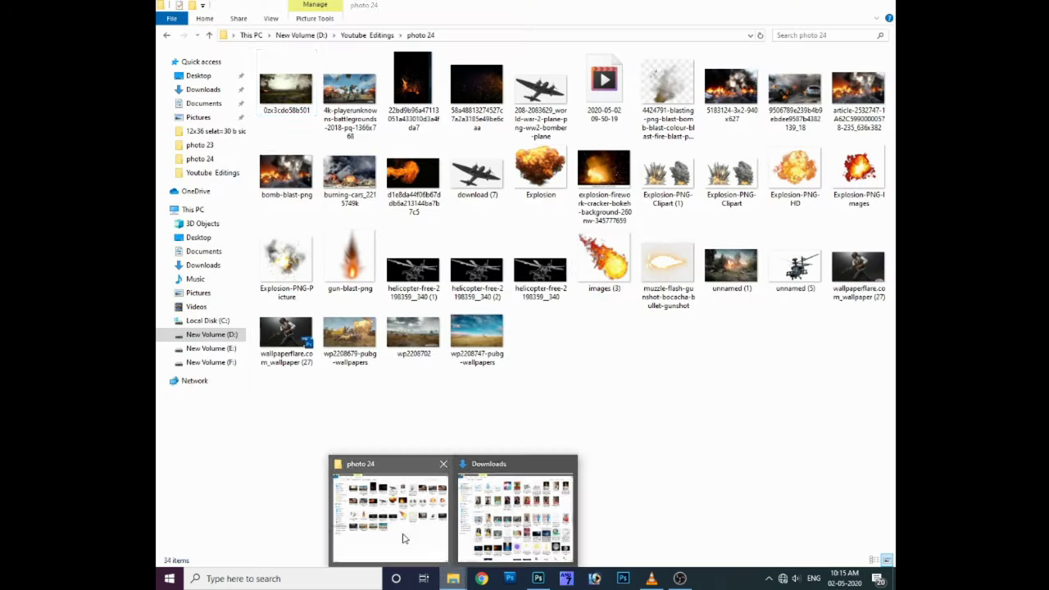
left_click(402, 539)
left_click_drag(795, 267, 719, 42)
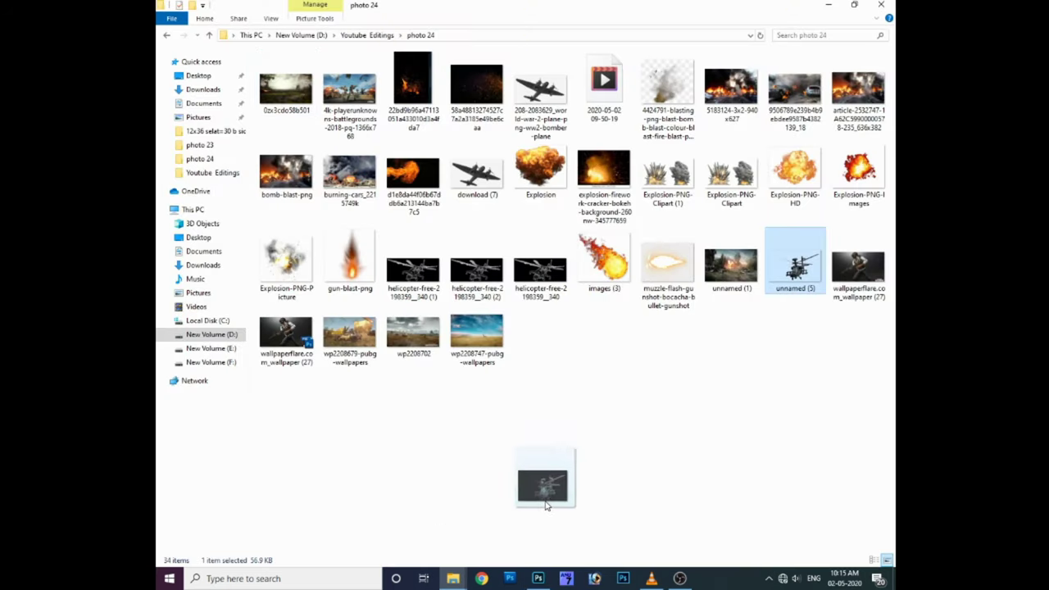
mouse_move(457, 292)
left_mouse_down()
mouse_move(611, 230)
mouse_move(579, 182)
left_mouse_up()
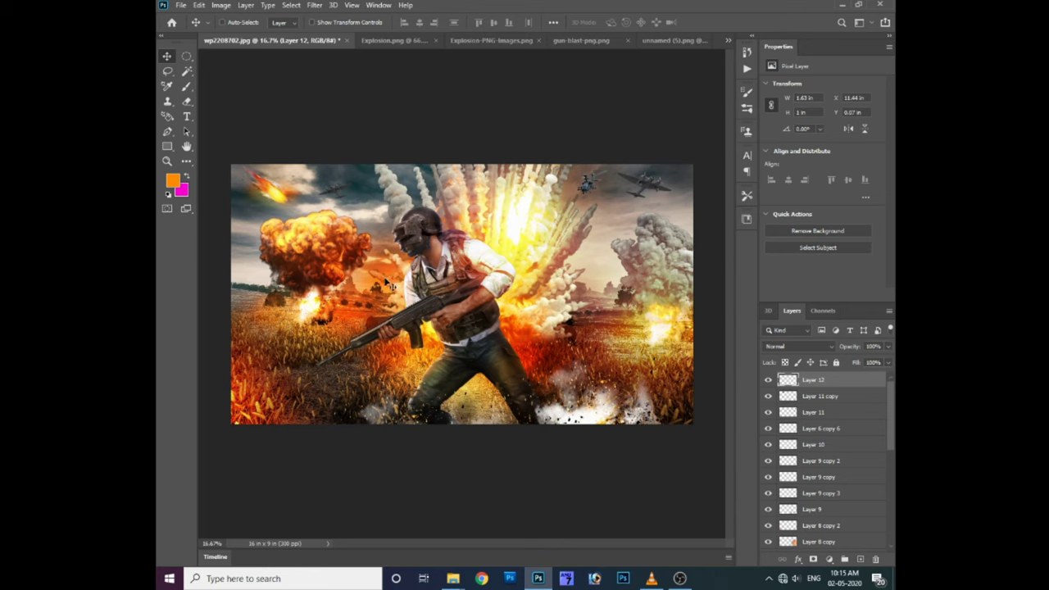
Step: Bring in the gun-blast image, rotate it 90° counter-clockwise and place it at the rifle muzzle
left_click(581, 40)
mouse_move(352, 172)
left_mouse_down()
mouse_move(408, 243)
mouse_move(324, 358)
left_mouse_up()
key("ctrl+t")
right_click(410, 257)
left_click(447, 445)
key("Return")
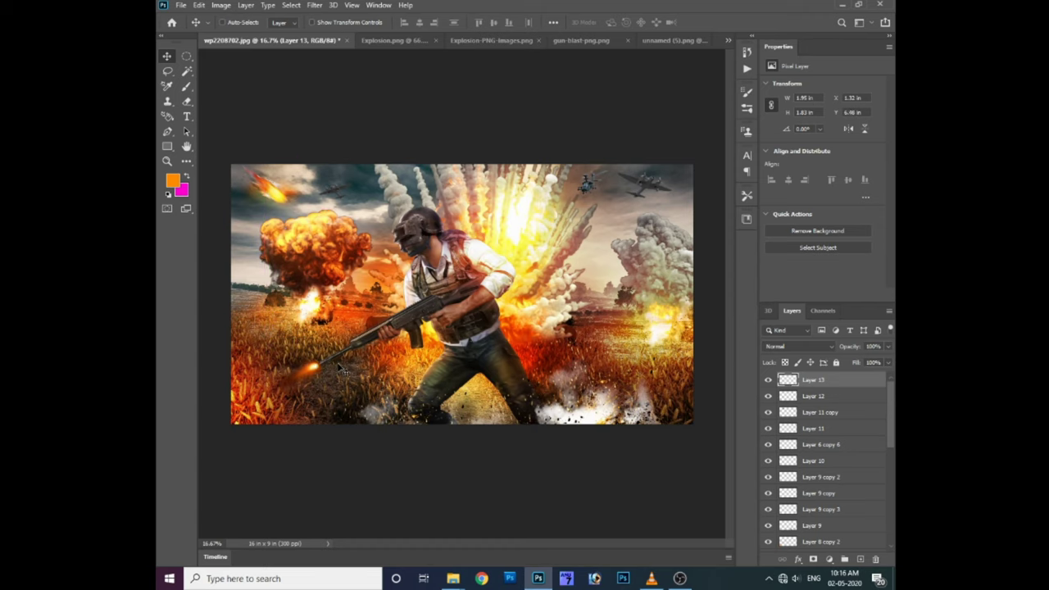
Step: Duplicate the muzzle flash layer twice to brighten the rifle blast
scroll(344, 370, "up", 2)
scroll(344, 370, "up", 1)
scroll(345, 370, "up", 1)
scroll(344, 371, "up", 1)
right_click(423, 387)
left_click(424, 385)
left_click_drag(423, 385, 426, 387)
key("ctrl+j")
Step: Set Layer 13 copy 2 to Lighten blending and move it below Layer 12
left_click(789, 346)
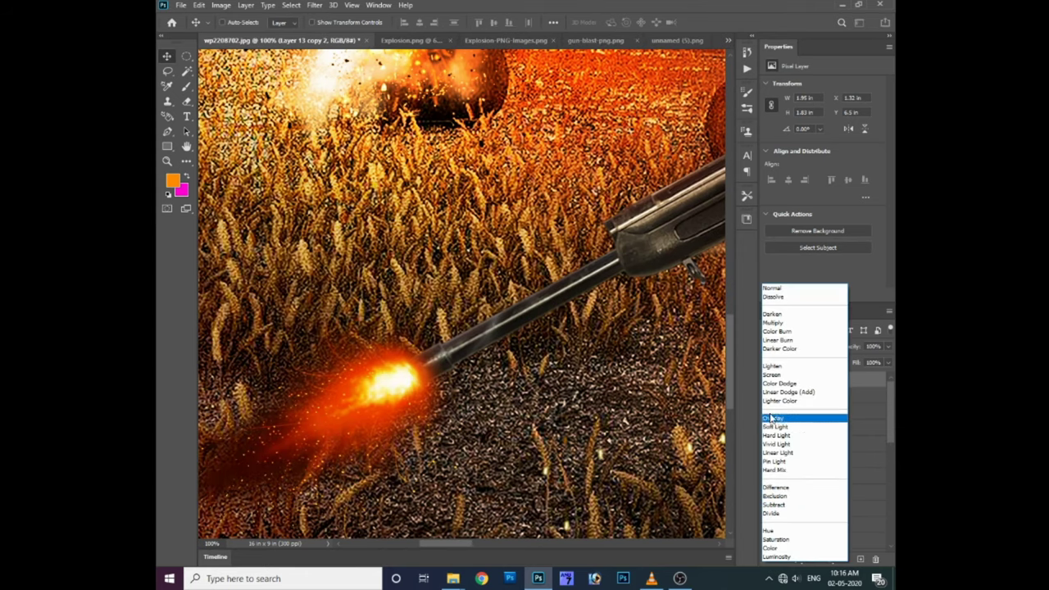
left_click(770, 367)
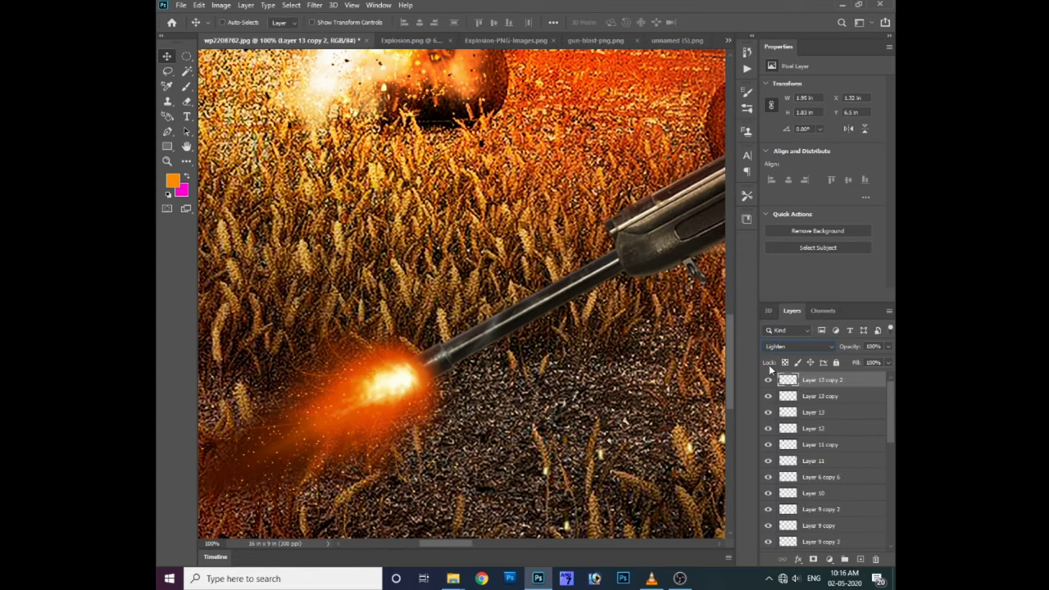
key("ctrl+bracketleft")
key("ctrl+bracketleft")
key("ctrl+bracketleft")
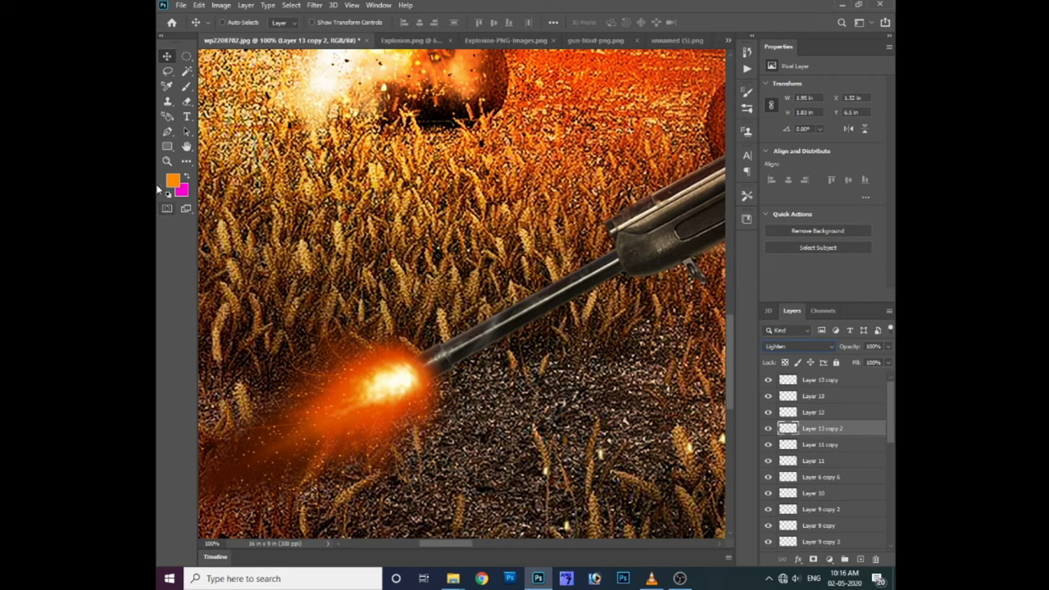
left_click(171, 180)
key("Return")
Step: Add a layer mask to Layer 7 and create a new empty layer
left_click(503, 344, "ctrl")
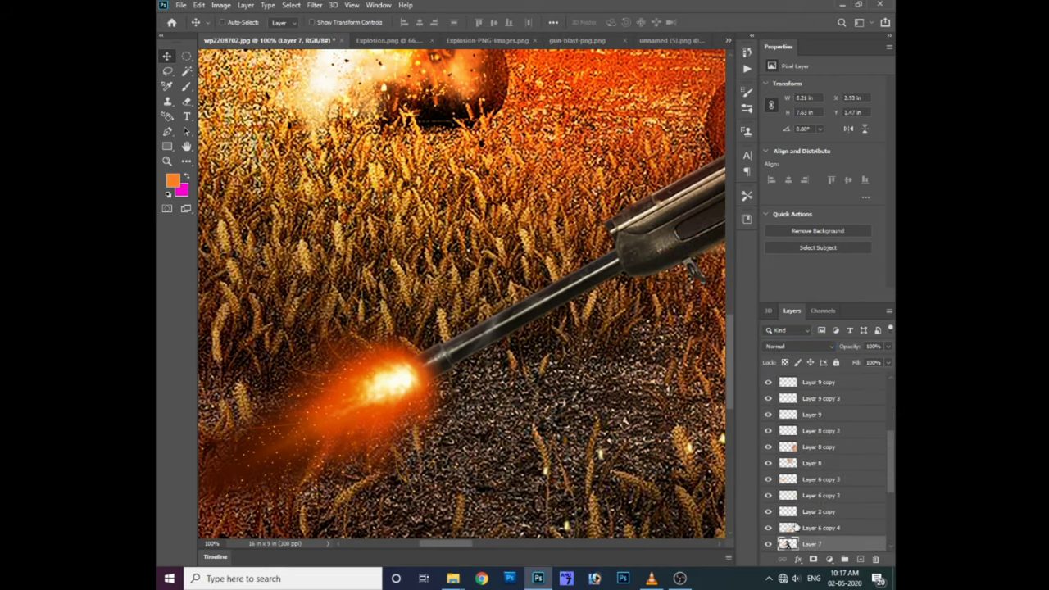
left_click(812, 558)
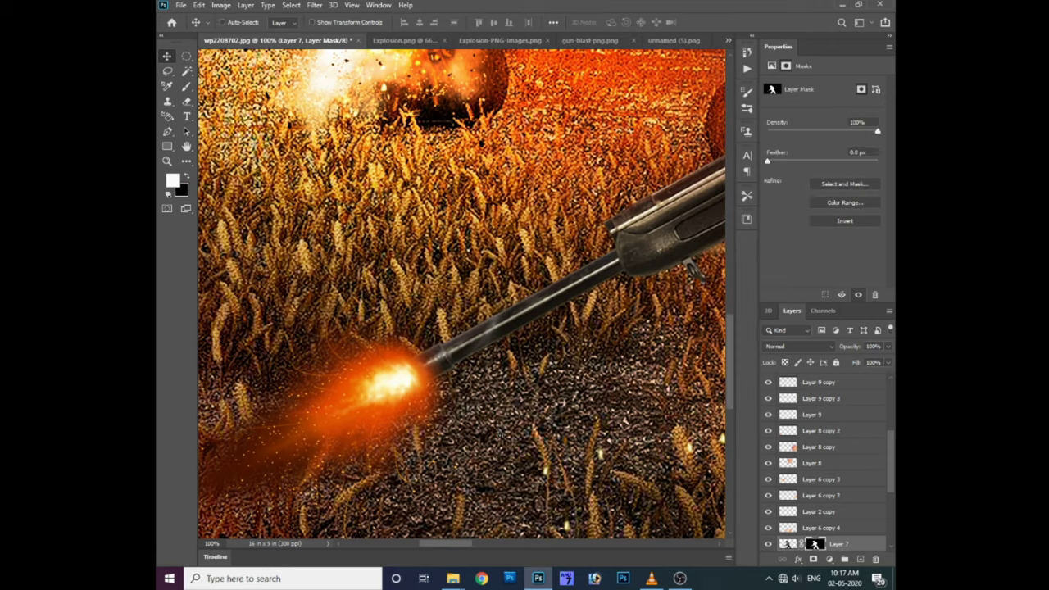
key("ctrl+shift+n")
Step: Give Layer 14 Overlay blending and a layer mask, then ready a brush, orange colour and the soldier's outline
key("Return")
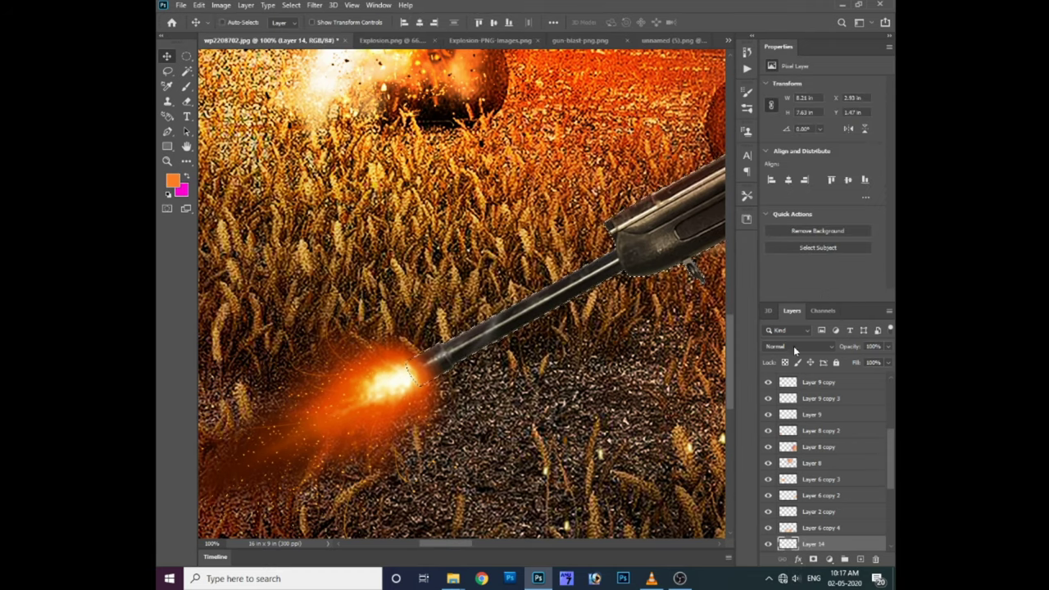
left_click(787, 346)
left_click(775, 418)
left_click(812, 559)
key("b")
right_click(382, 246)
key("Escape")
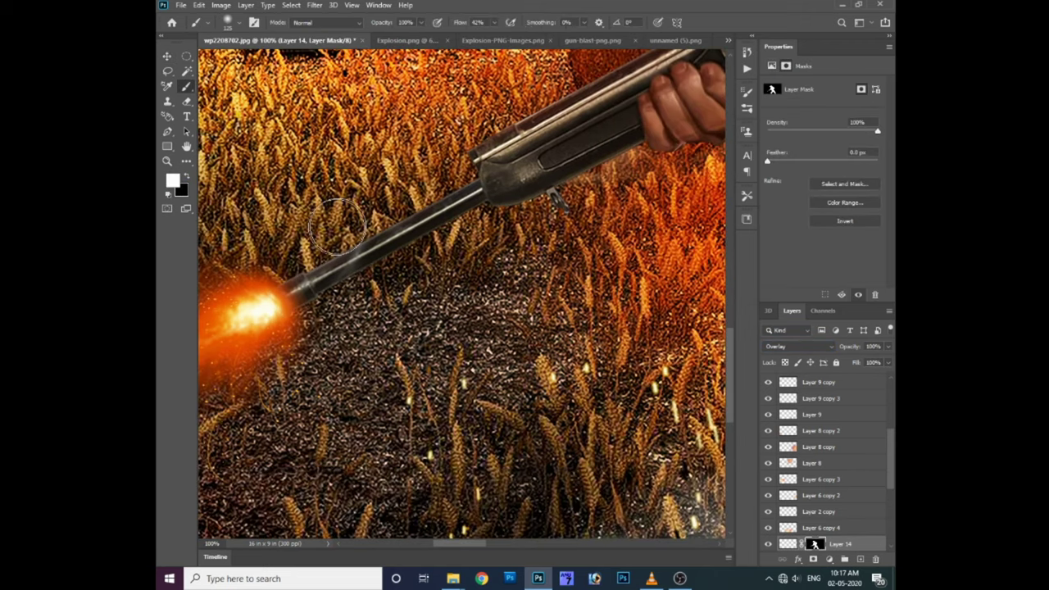
left_click(172, 180)
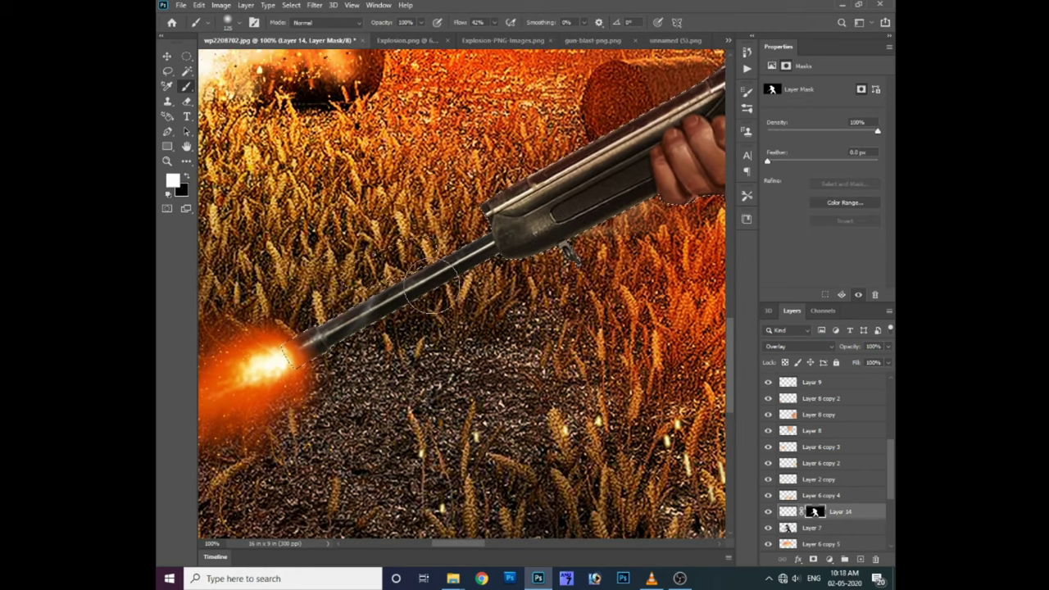
left_click_drag(430, 286, 385, 279)
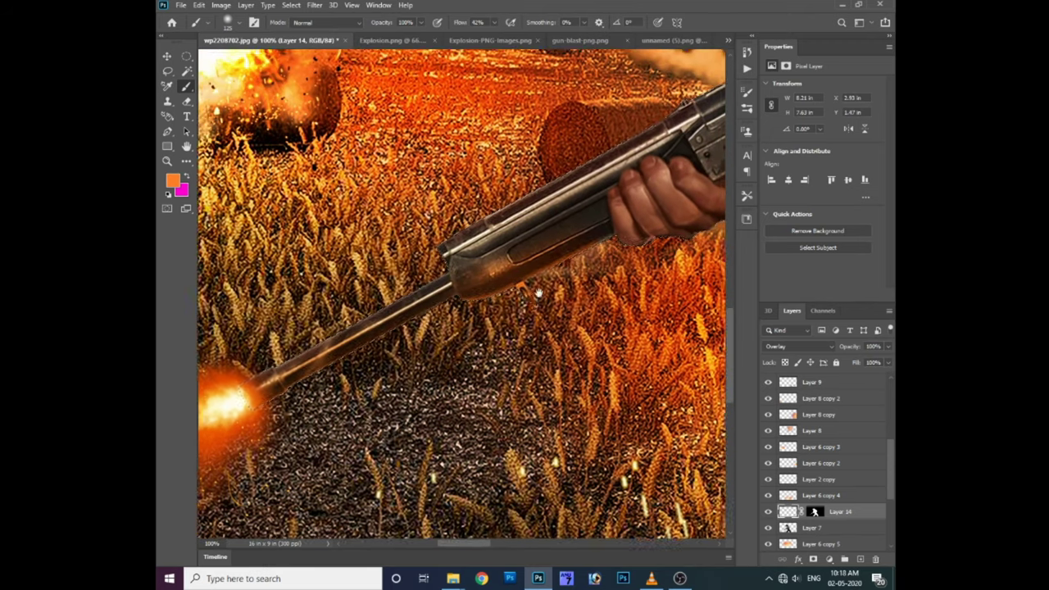
Step: Brush orange Overlay light on Layer 14 along the soldier's rifle, legs, arm and shoulder edges
scroll(344, 377, "right", 3)
scroll(365, 319, "up", 3)
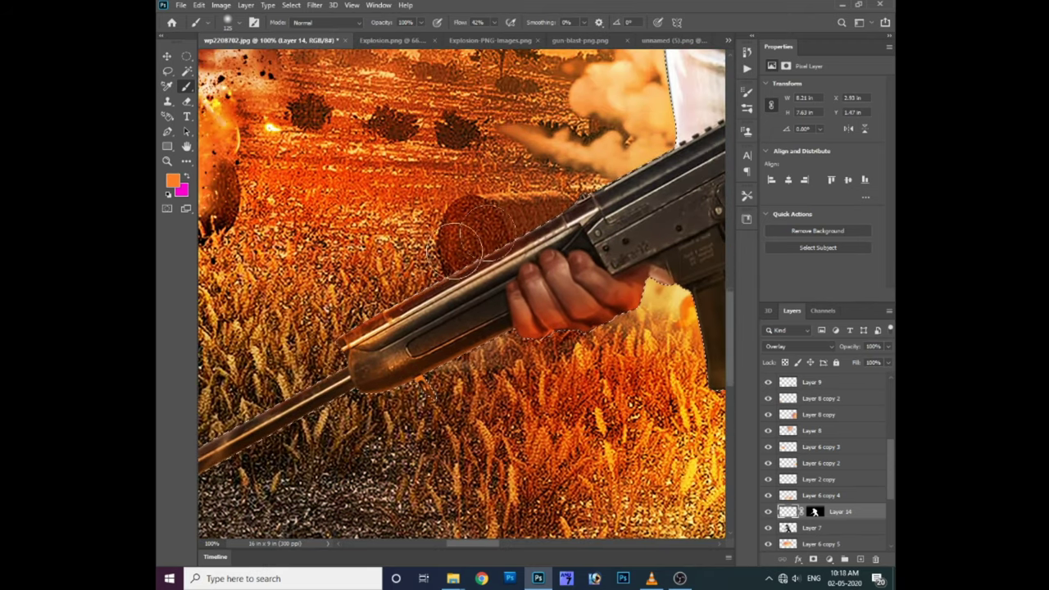
scroll(492, 369, "right", 5)
scroll(492, 369, "up", 3)
scroll(507, 378, "down", 2)
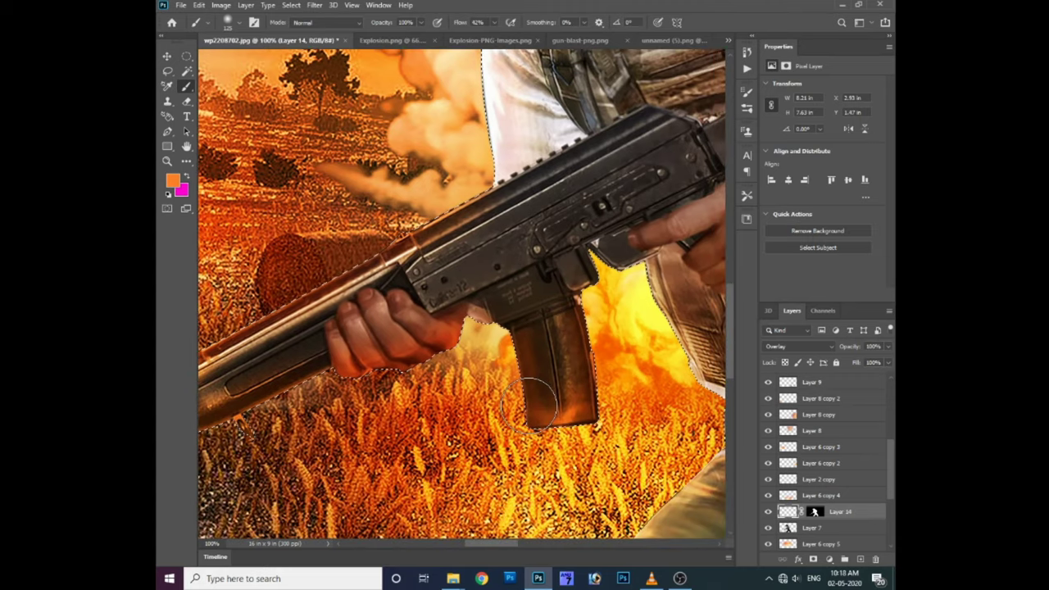
scroll(614, 238, "right", 3)
scroll(615, 237, "down", 2)
scroll(533, 327, "down", 2)
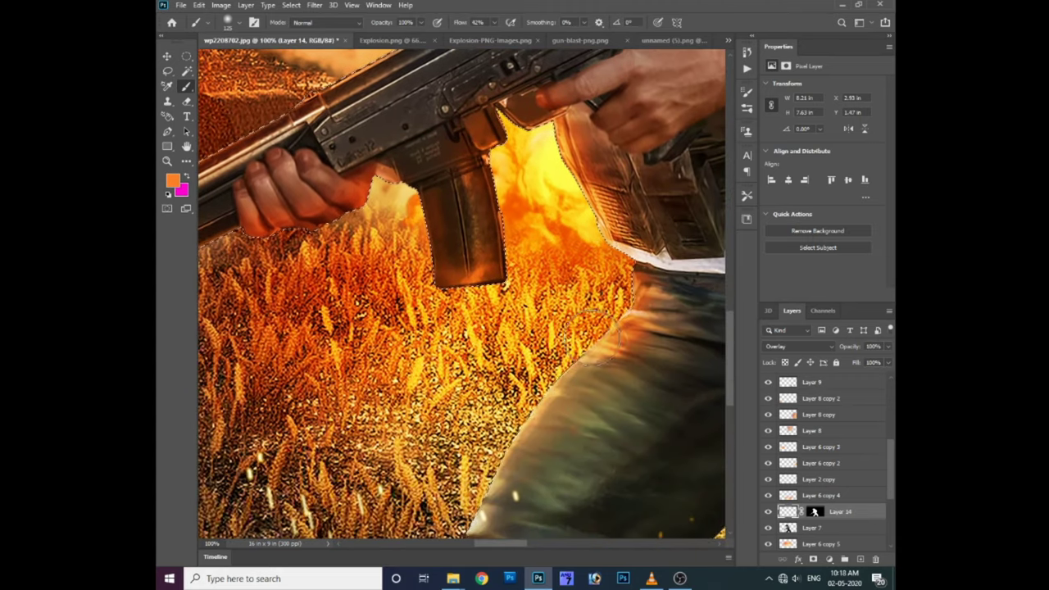
scroll(491, 410, "down", 5)
scroll(422, 483, "down", 1)
scroll(422, 483, "down", 5)
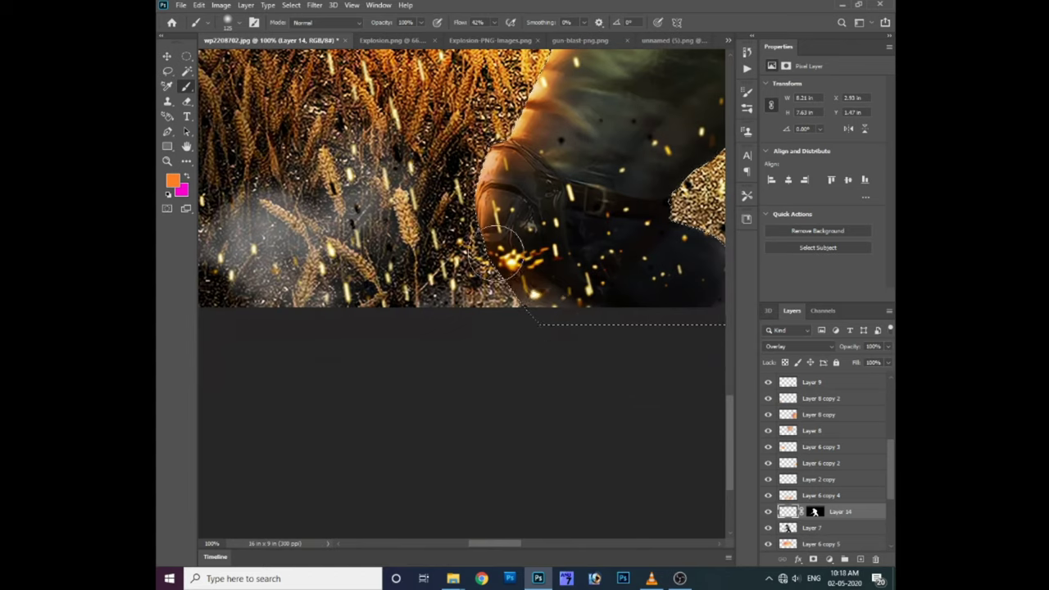
scroll(496, 252, "down", 1)
scroll(613, 187, "right", 2)
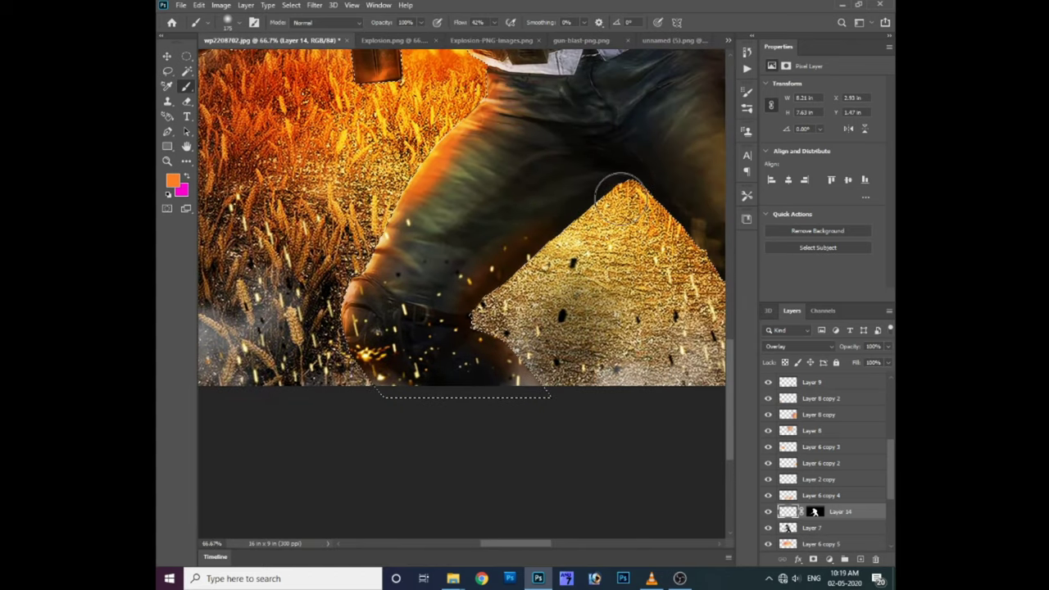
scroll(576, 234, "right", 2)
scroll(632, 318, "right", 1)
scroll(632, 318, "right", 1)
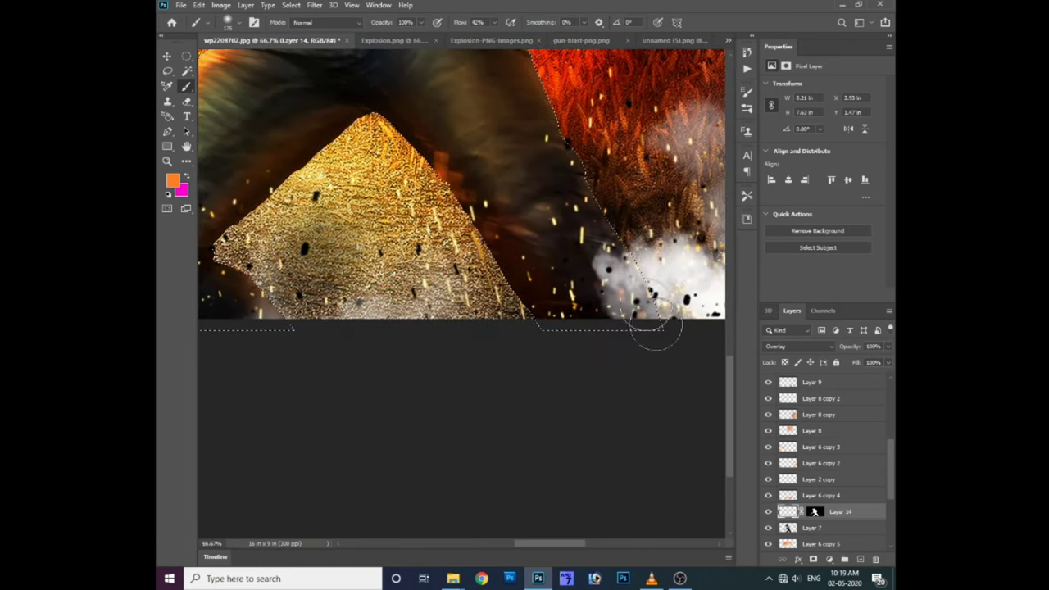
scroll(613, 418, "up", 3)
scroll(443, 320, "right", 1)
scroll(442, 319, "up", 1)
scroll(443, 320, "right", 1)
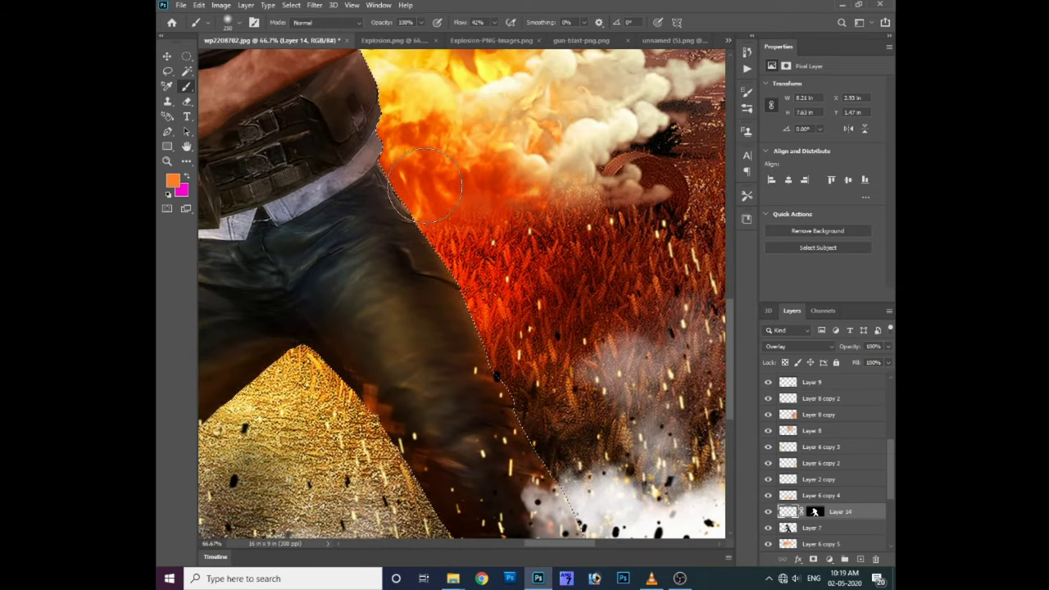
scroll(363, 175, "up", 2)
scroll(468, 128, "up", 2)
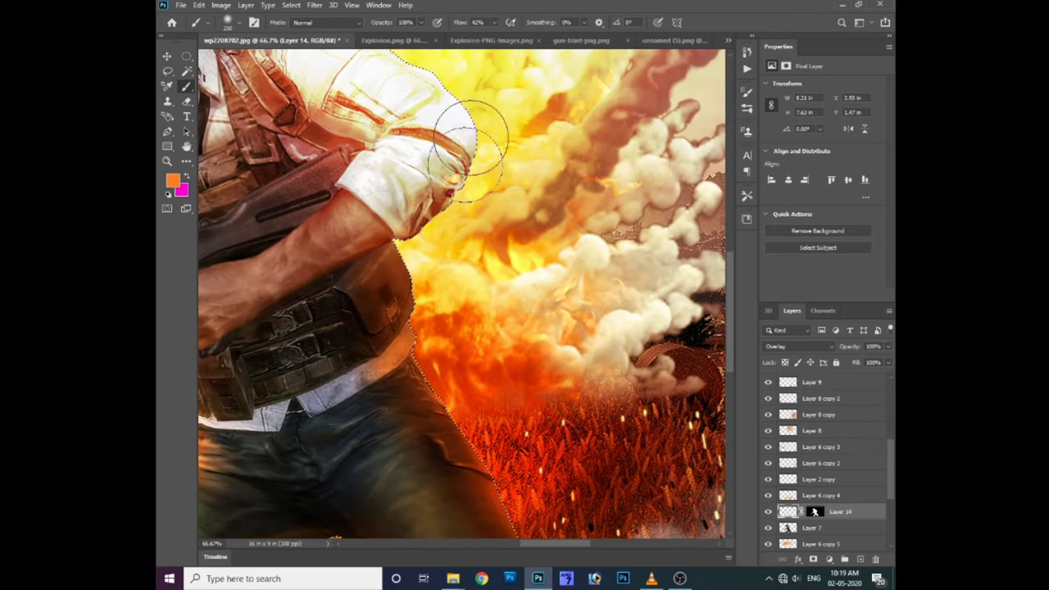
scroll(468, 222, "up", 2)
scroll(365, 164, "left", 2)
scroll(445, 199, "up", 2)
scroll(401, 226, "up", 1)
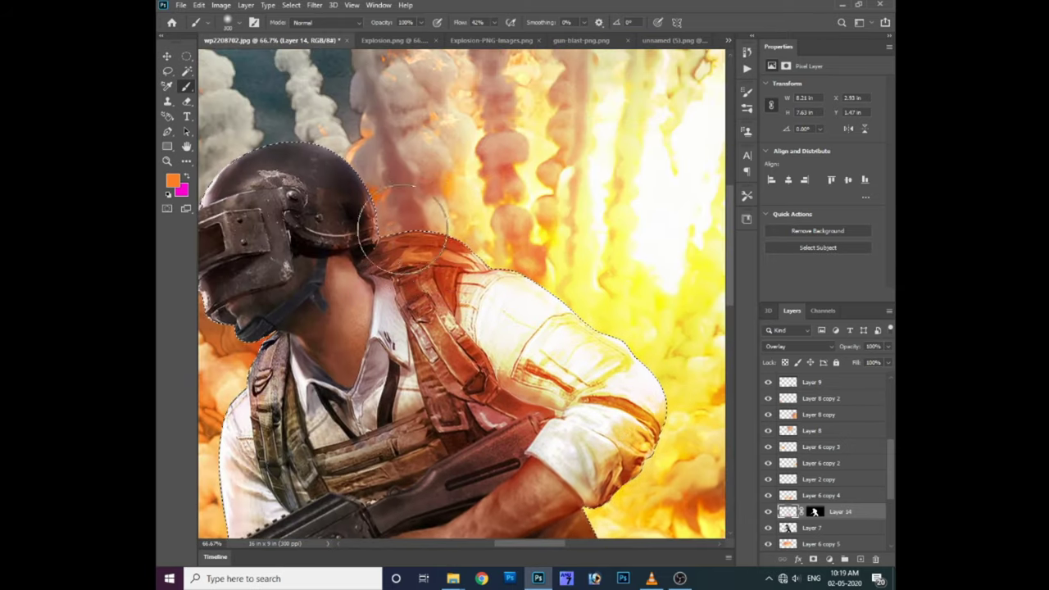
Step: Enlarge the brush to 250 and zoom out to see the whole soldier
key("bracketright")
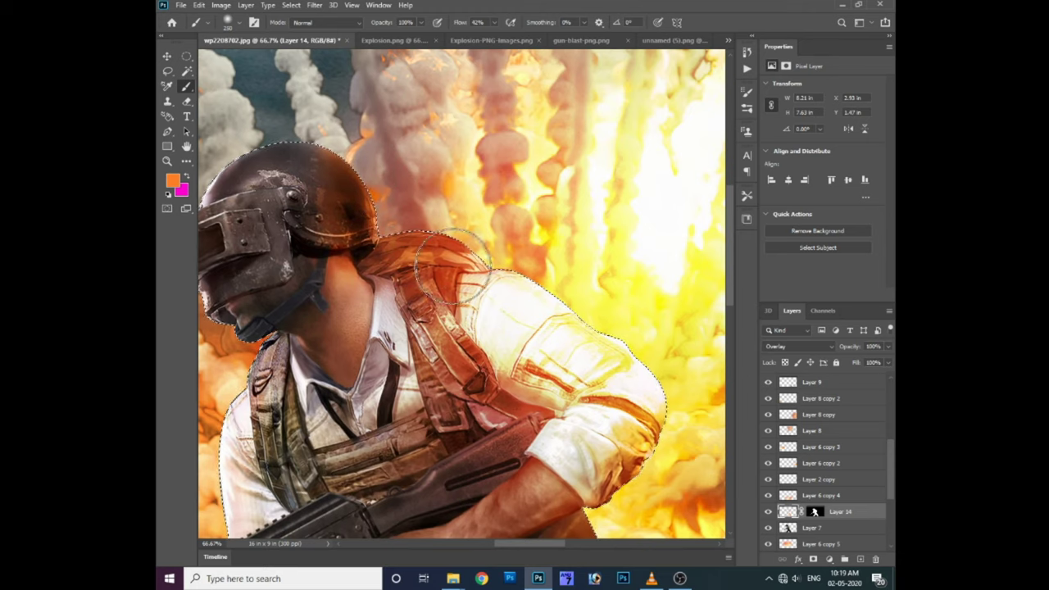
scroll(348, 155, "left", 2)
scroll(385, 221, "down", 1)
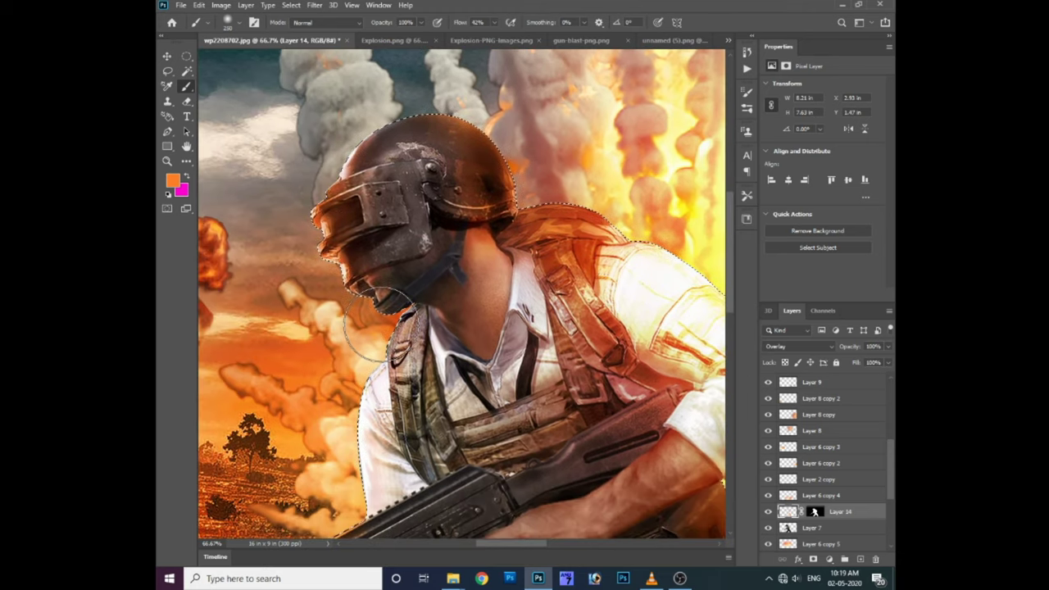
scroll(402, 258, "down", 1)
scroll(398, 258, "down", 1)
scroll(398, 258, "down", 1)
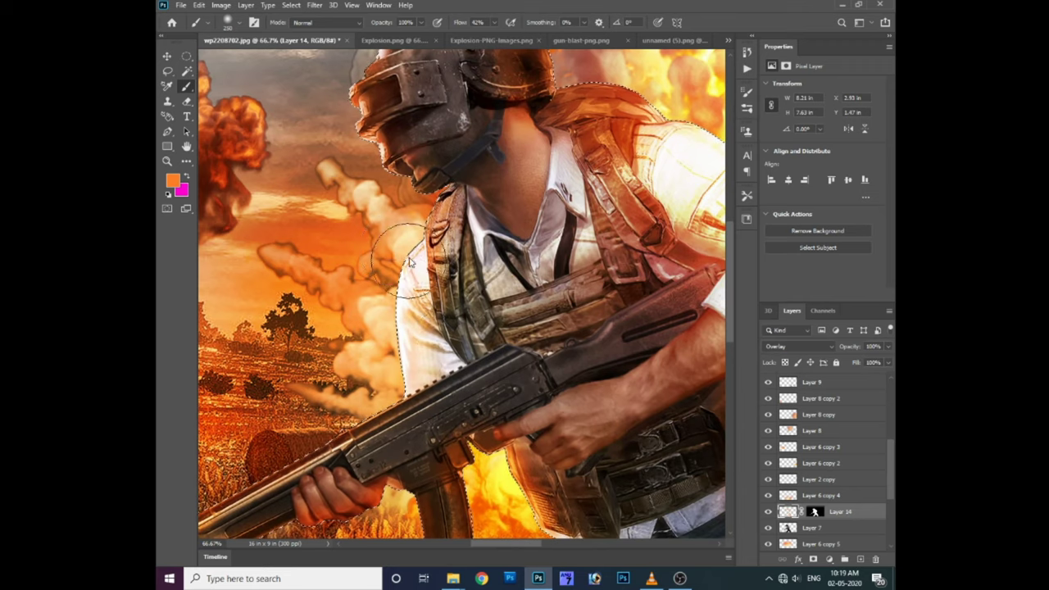
key("ctrl+minus")
key("ctrl+minus")
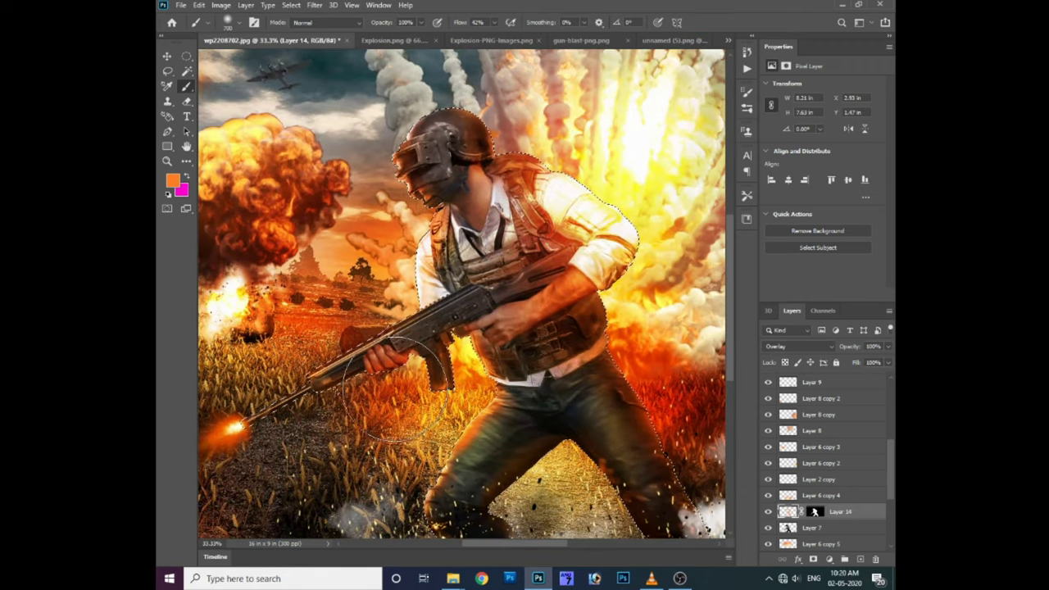
scroll(368, 407, "down", 1)
scroll(368, 408, "right", 1)
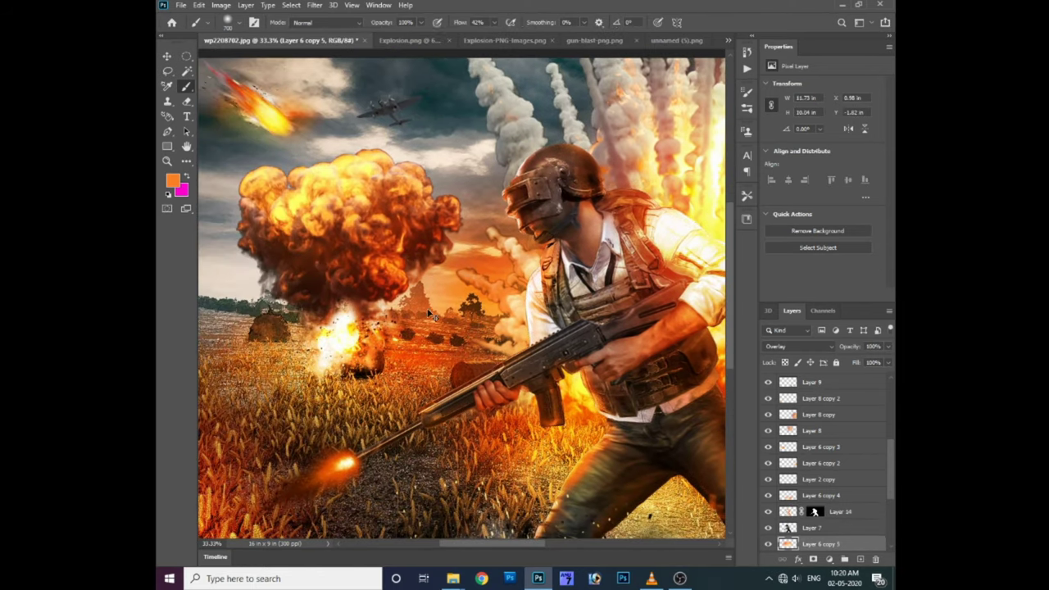
Step: After a Curves adjustment, put a Layer 9 smoke copy at the stack bottom, shrunk over the muzzle flash
key("ctrl+m")
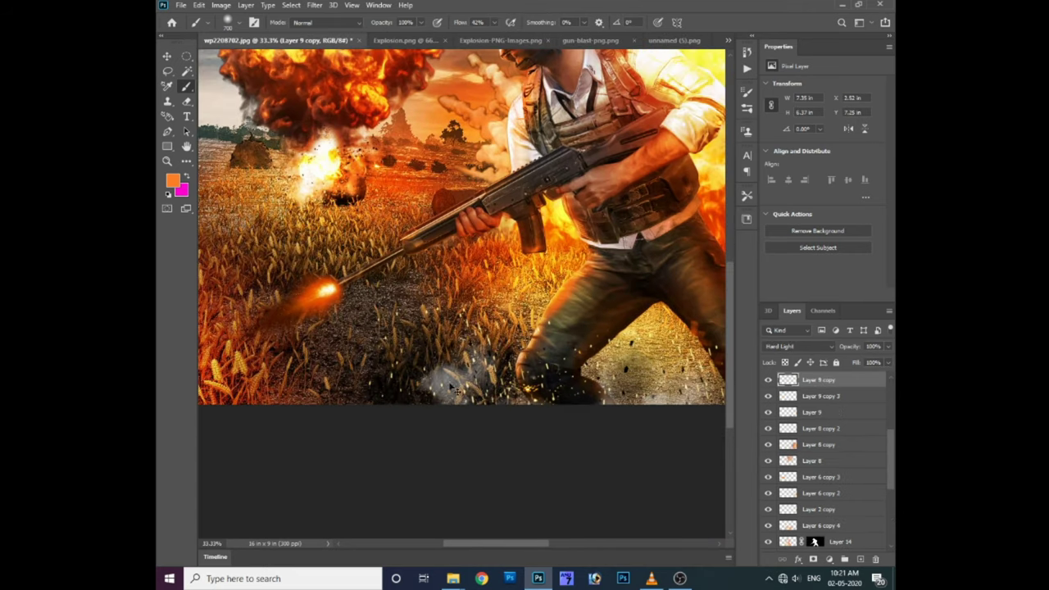
key("v")
left_click_drag(484, 396, 380, 257)
left_click_drag(820, 380, 821, 541)
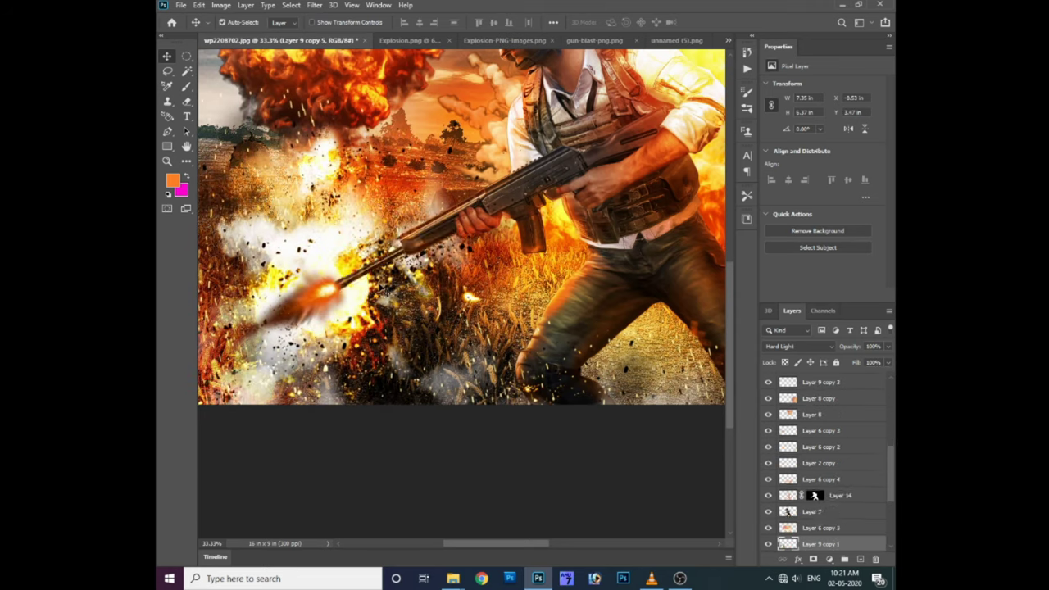
key("ctrl+t")
left_click_drag(554, 453, 372, 324)
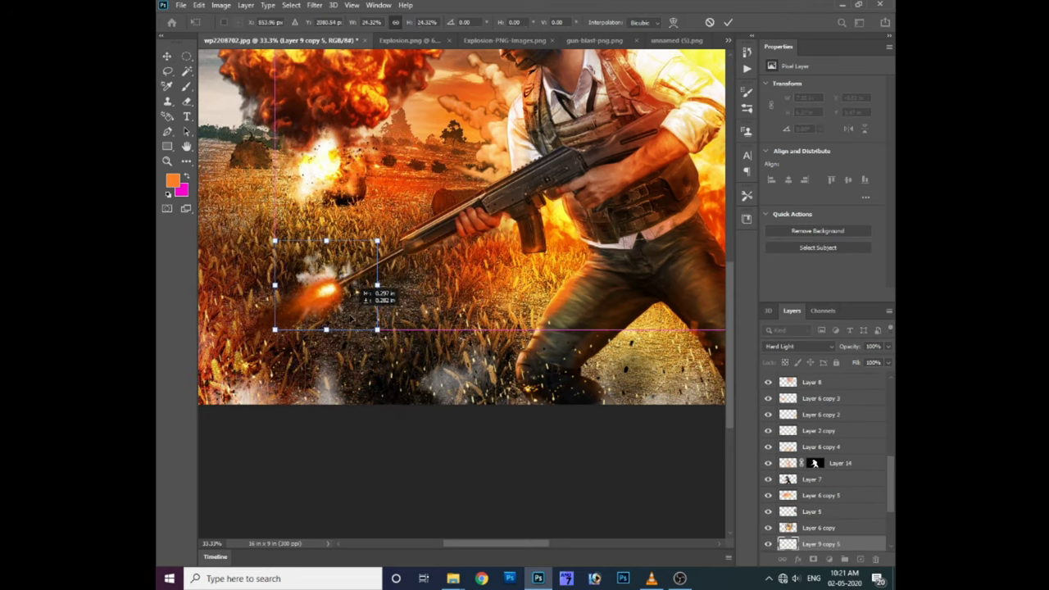
key("Return")
scroll(462, 311, "up", 3)
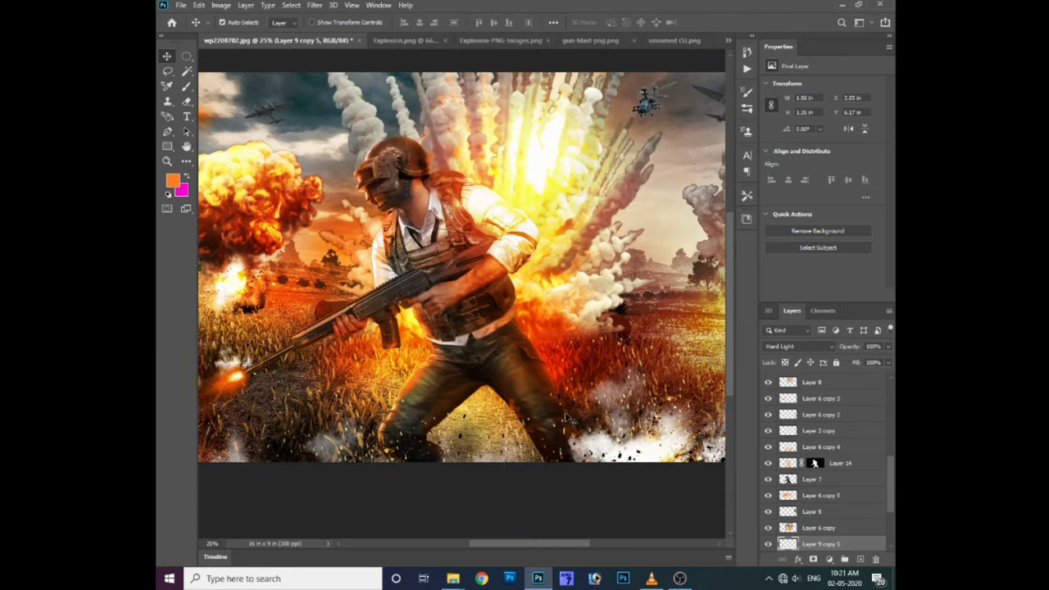
Step: Load the soldier selection from Layer 14 and add Layer 15 above it in Screen mode
left_click(790, 465)
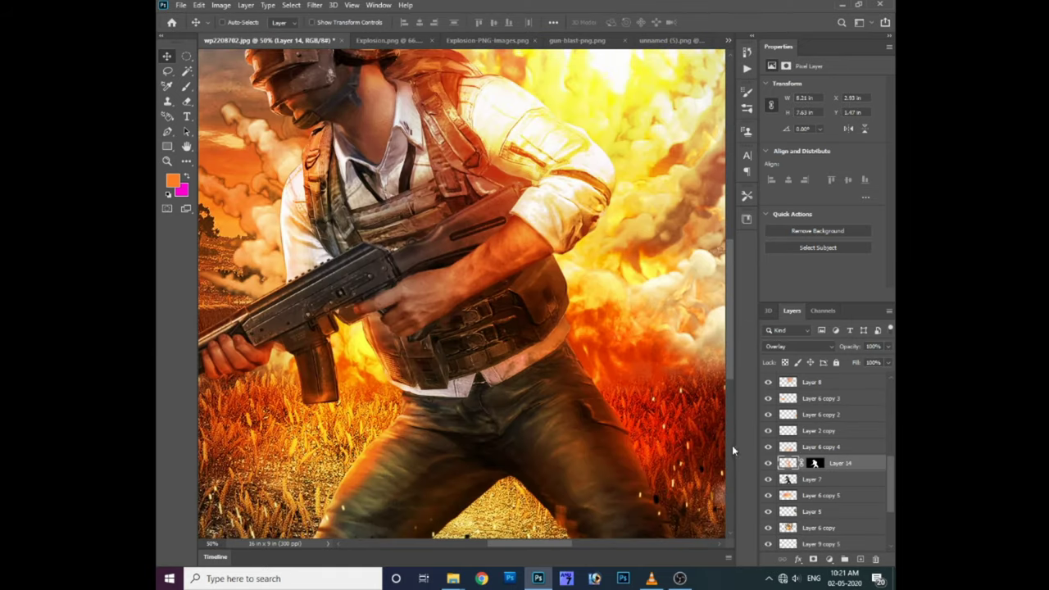
left_click(816, 464, "ctrl")
key("b")
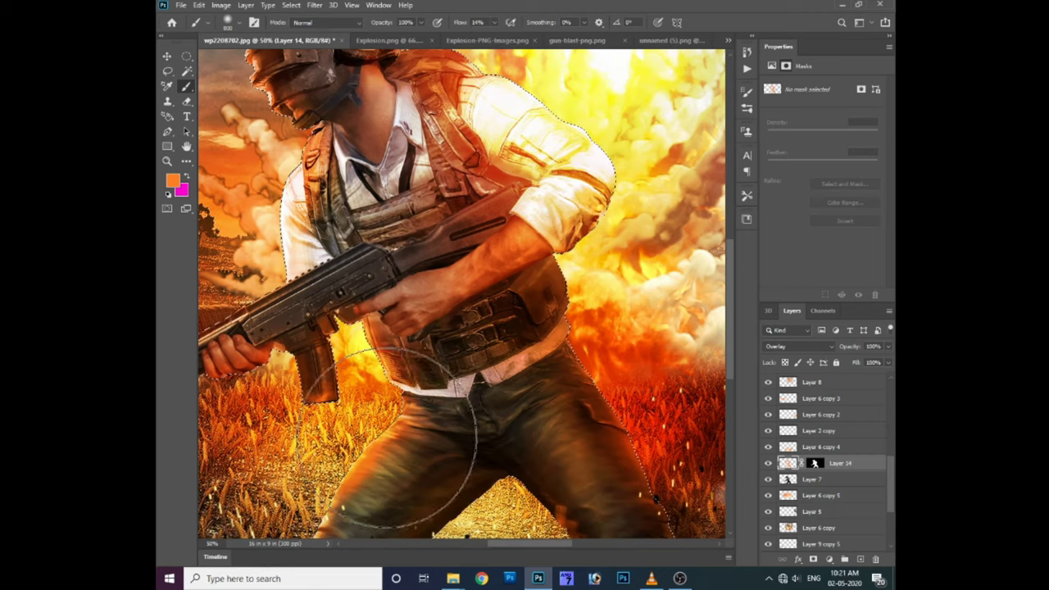
key("p")
scroll(440, 273, "up", 1)
scroll(491, 226, "up", 1)
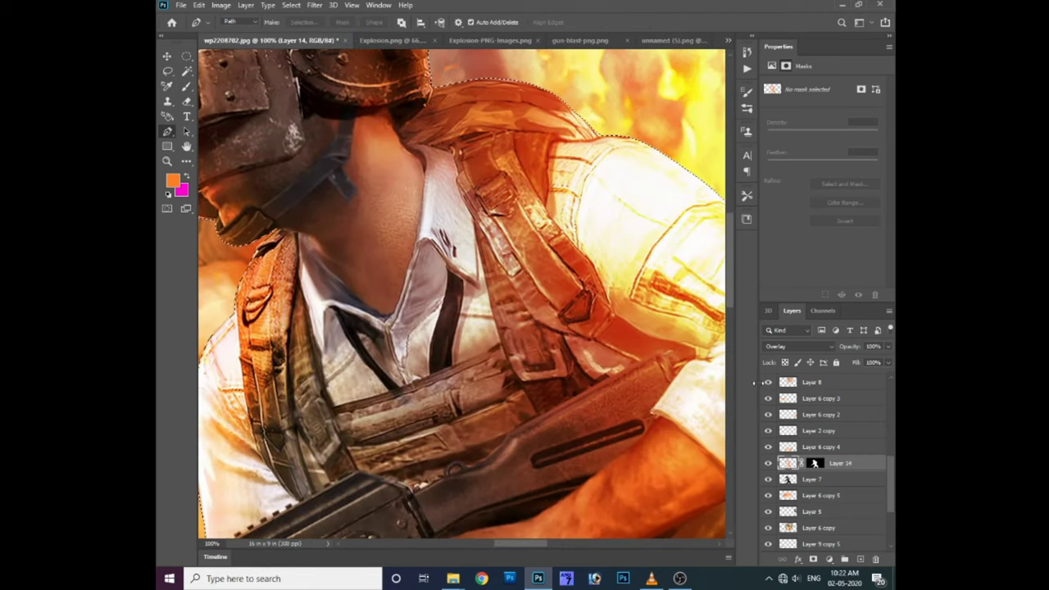
key("ctrl+j")
left_click(799, 345)
left_click(778, 370)
Step: Paint light along the helmet's upper edge with a soft brush
left_click_drag(224, 90, 379, 246)
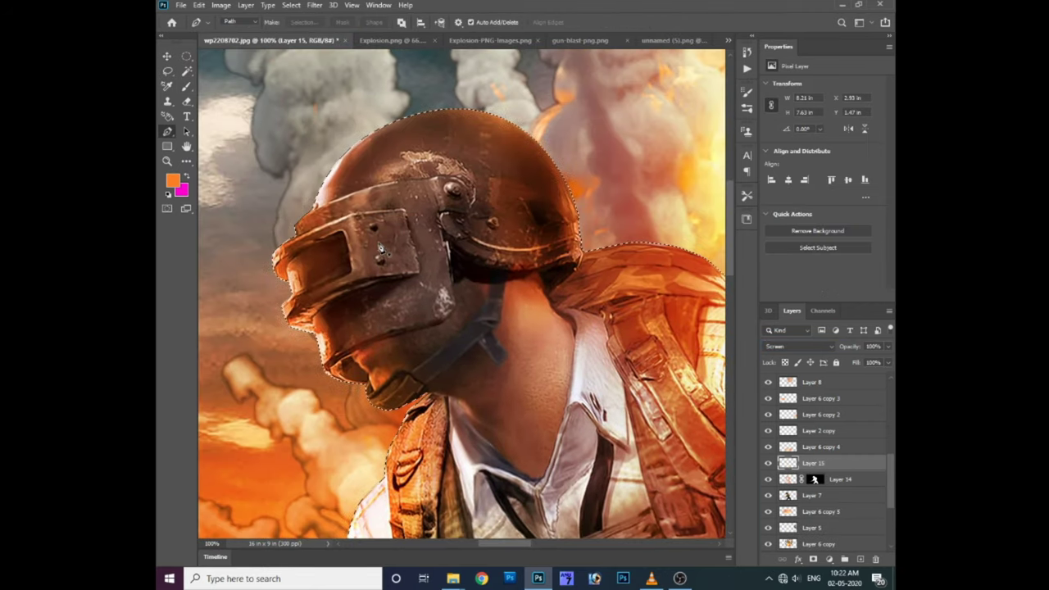
left_click(187, 86)
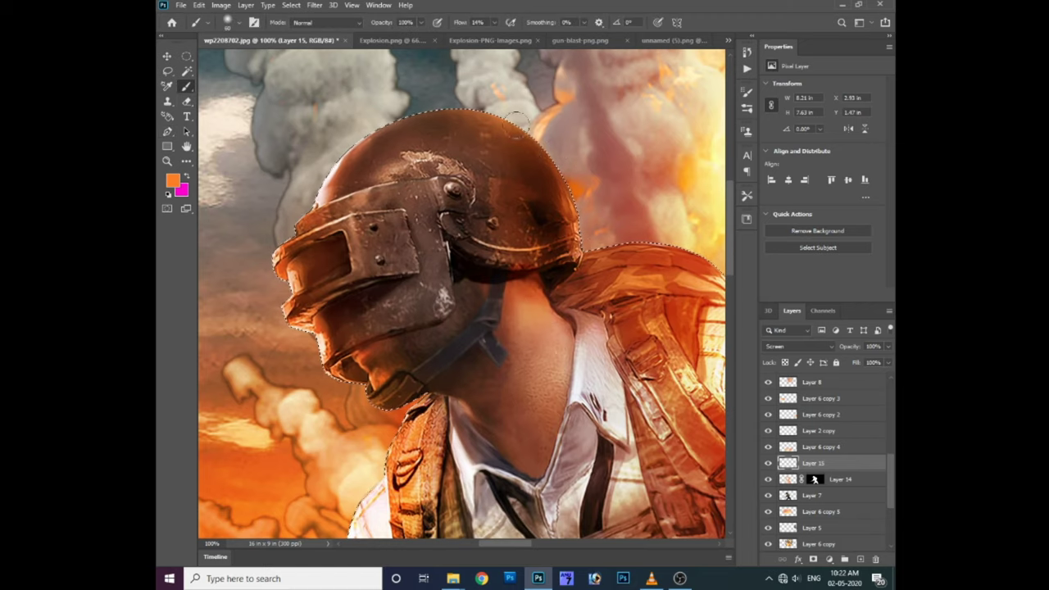
left_click_drag(537, 124, 576, 190)
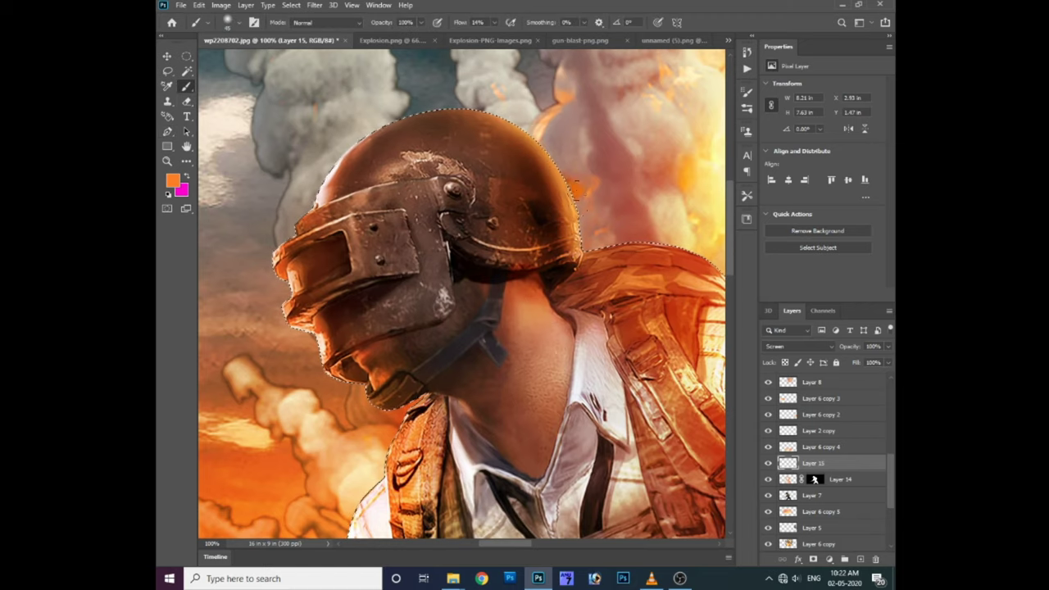
scroll(531, 123, "down", 1)
scroll(531, 123, "right", 3)
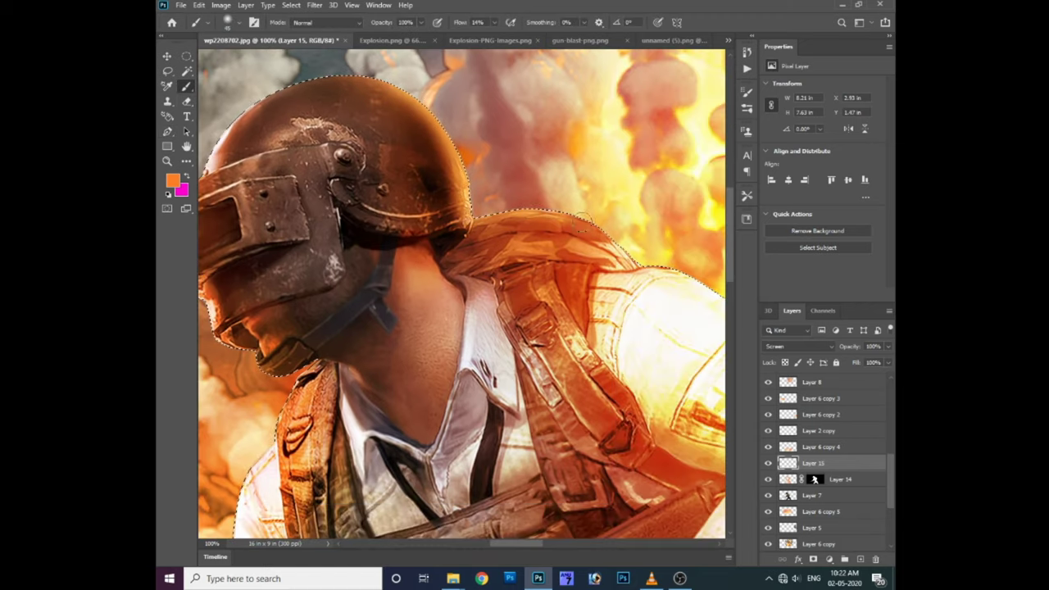
scroll(520, 201, "down", 1)
scroll(520, 201, "right", 3)
Step: Sample an orange glow colour from the fire and paint along the arm and rifle
left_click(176, 184)
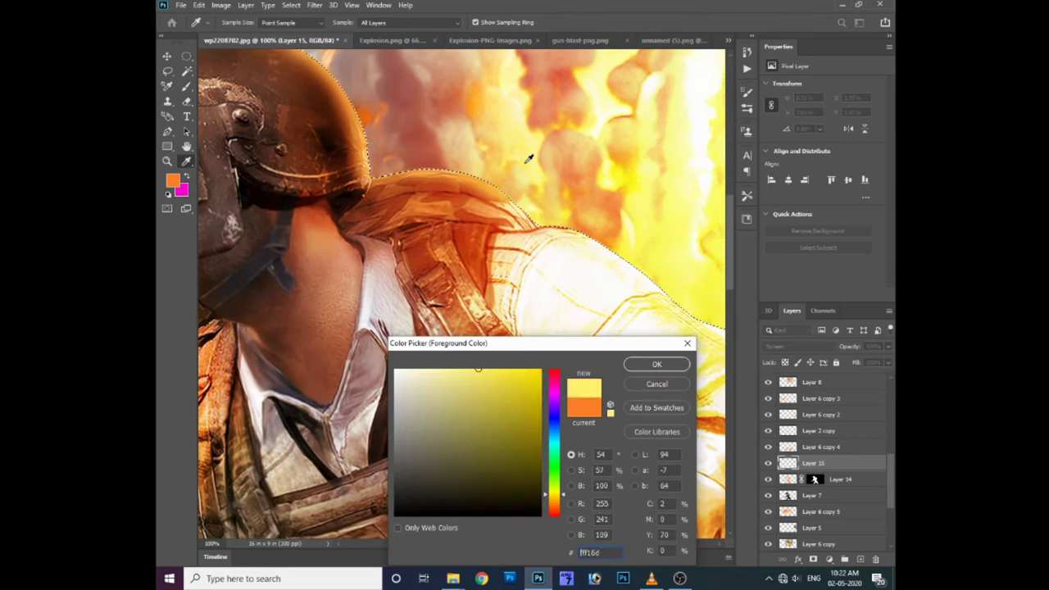
left_click_drag(532, 157, 528, 232)
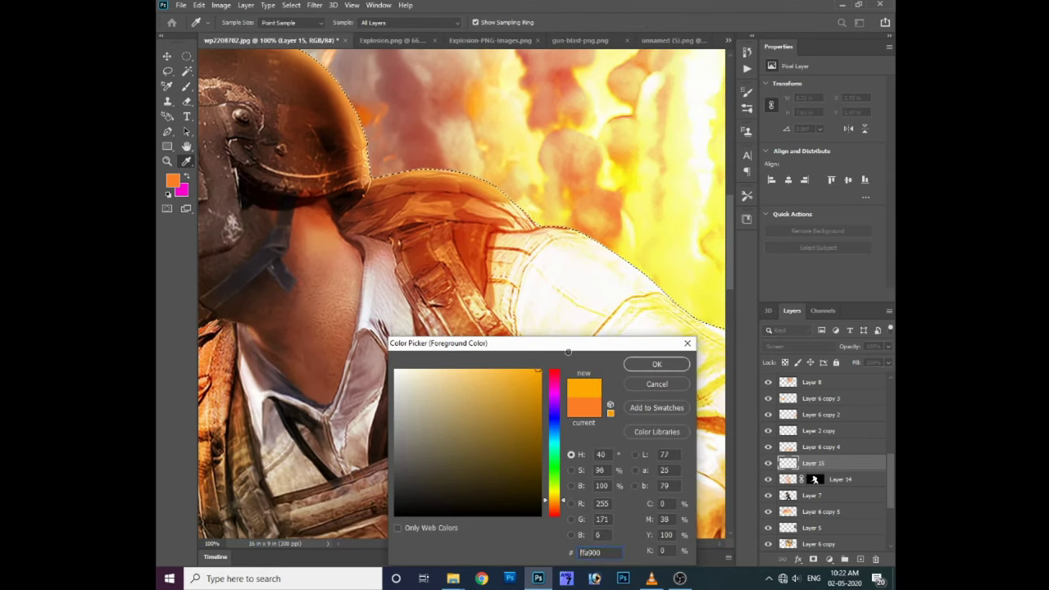
left_click(656, 363)
scroll(655, 340, "down", 1)
scroll(655, 340, "right", 3)
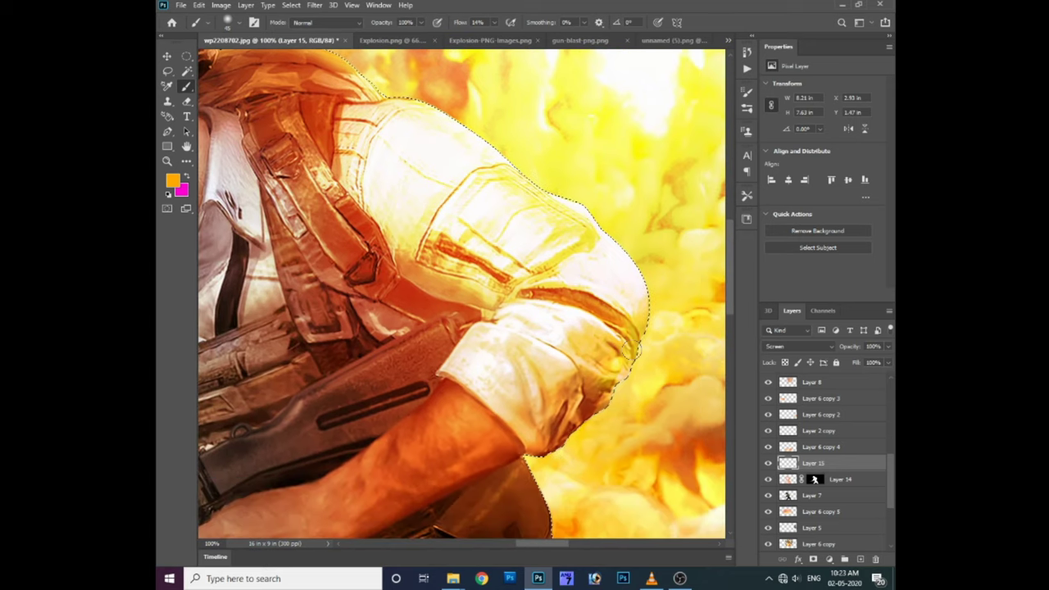
left_click_drag(609, 419, 588, 325)
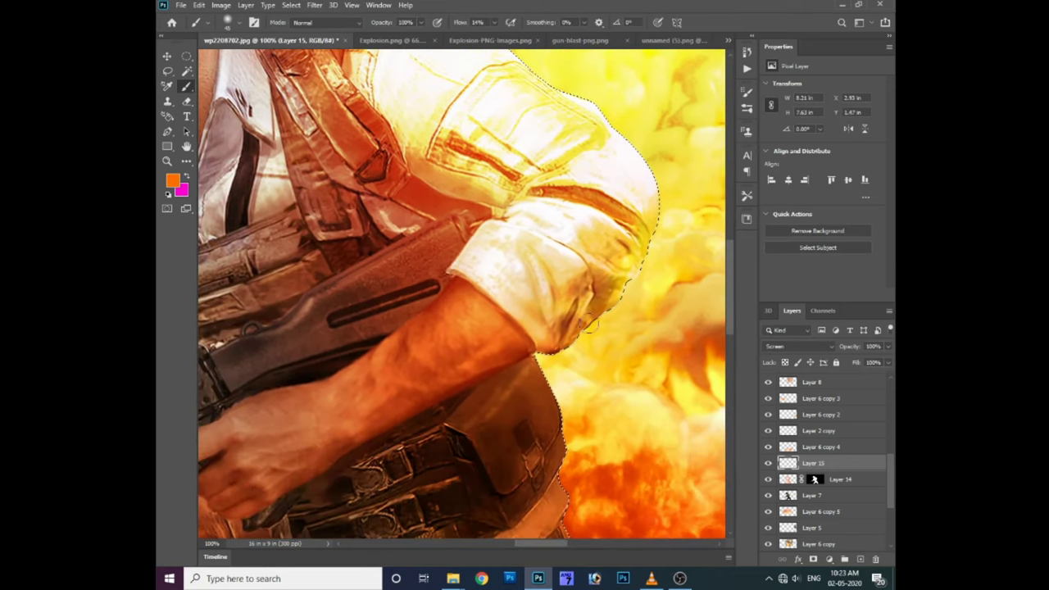
scroll(552, 303, "down", 2)
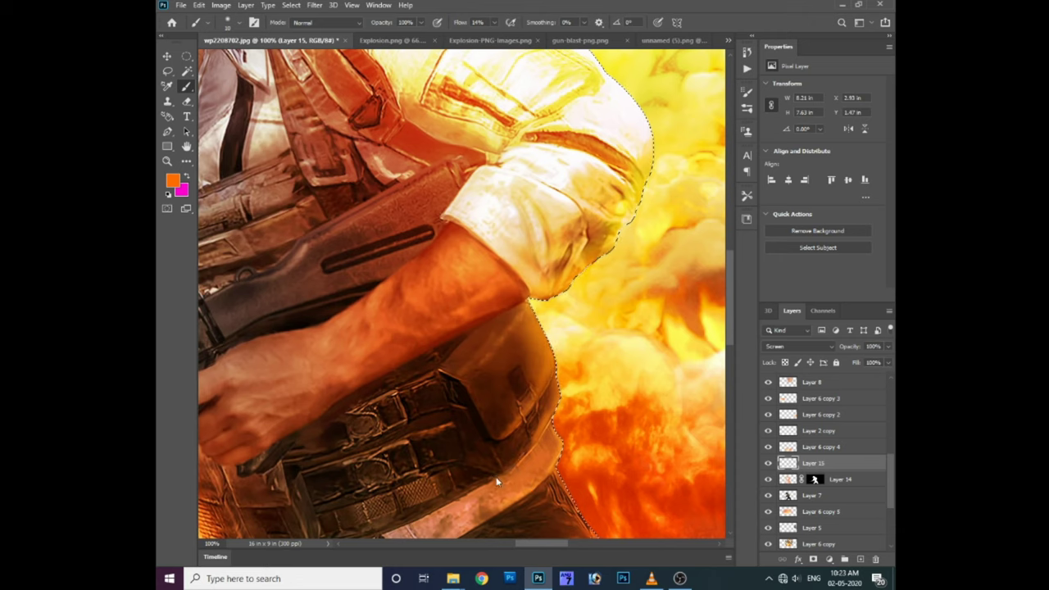
scroll(497, 482, "down", 2)
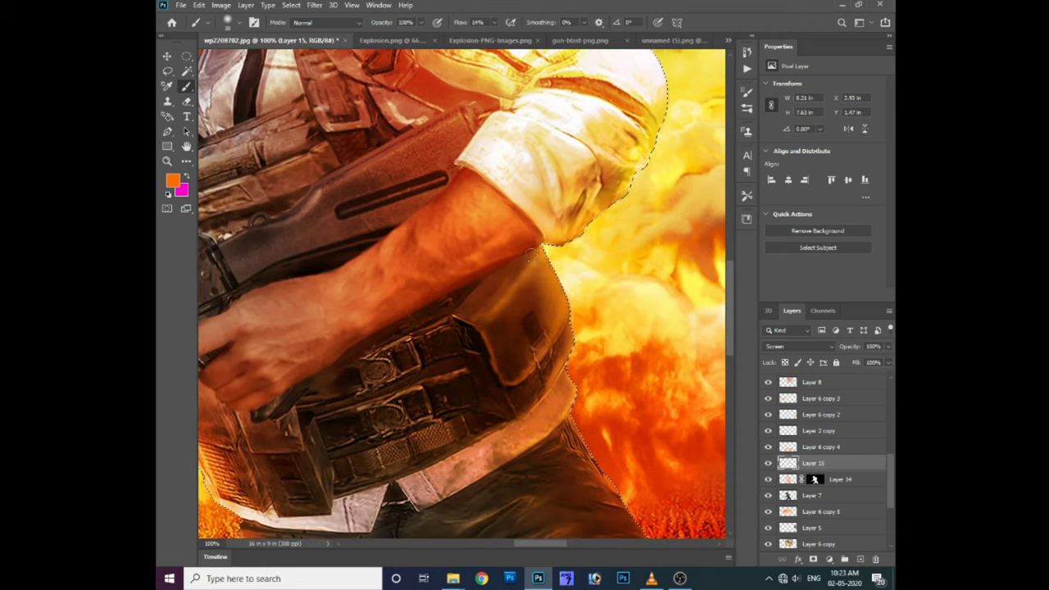
scroll(546, 426, "down", 2)
scroll(545, 426, "down", 2)
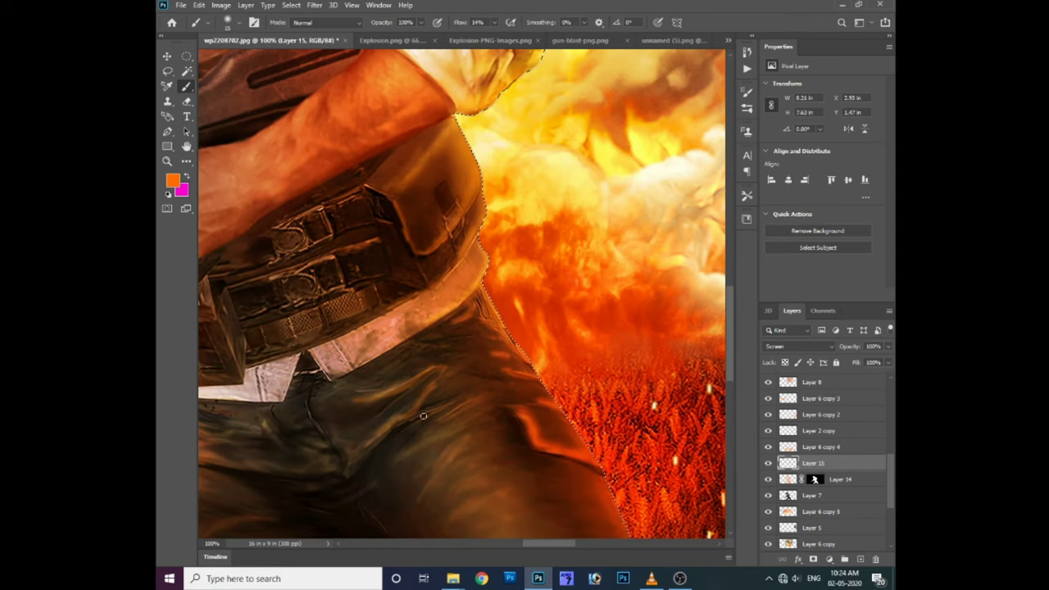
Step: Set Layer 15's blending mode to Overlay
scroll(563, 441, "down", 3)
left_click(799, 346)
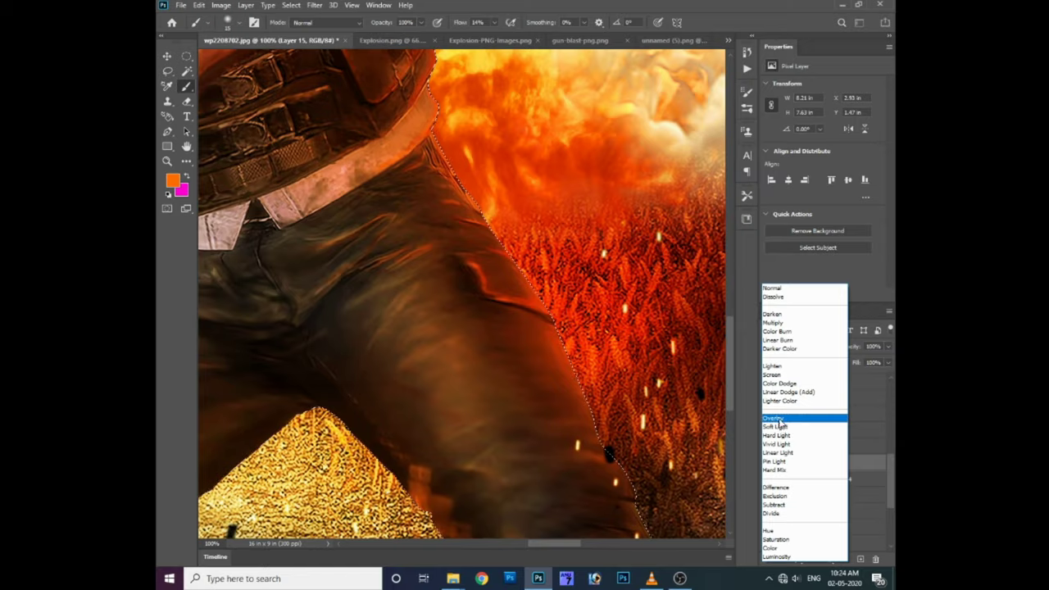
left_click(778, 419)
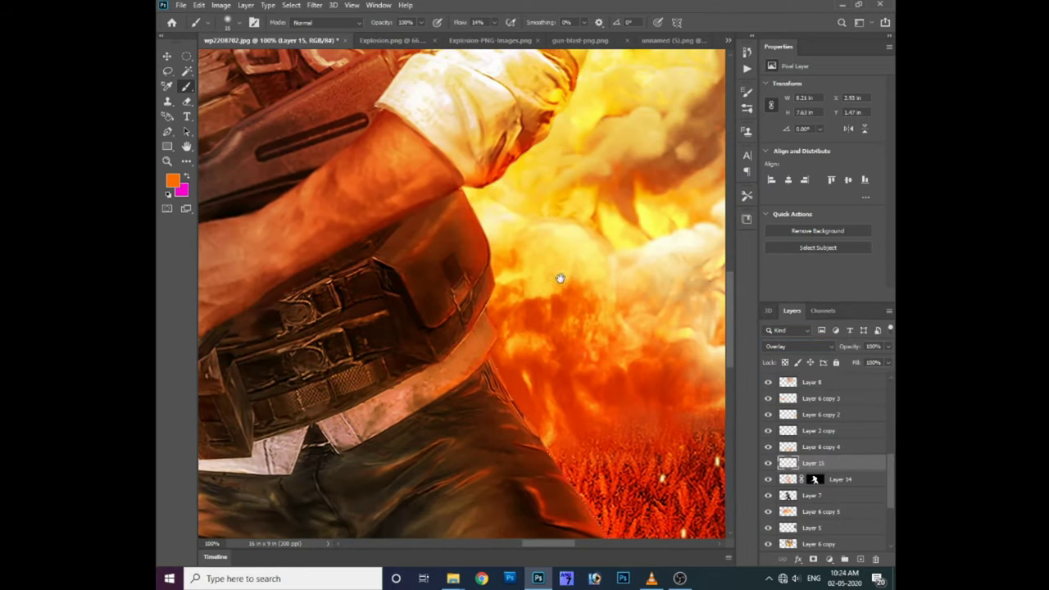
scroll(566, 328, "down", 6)
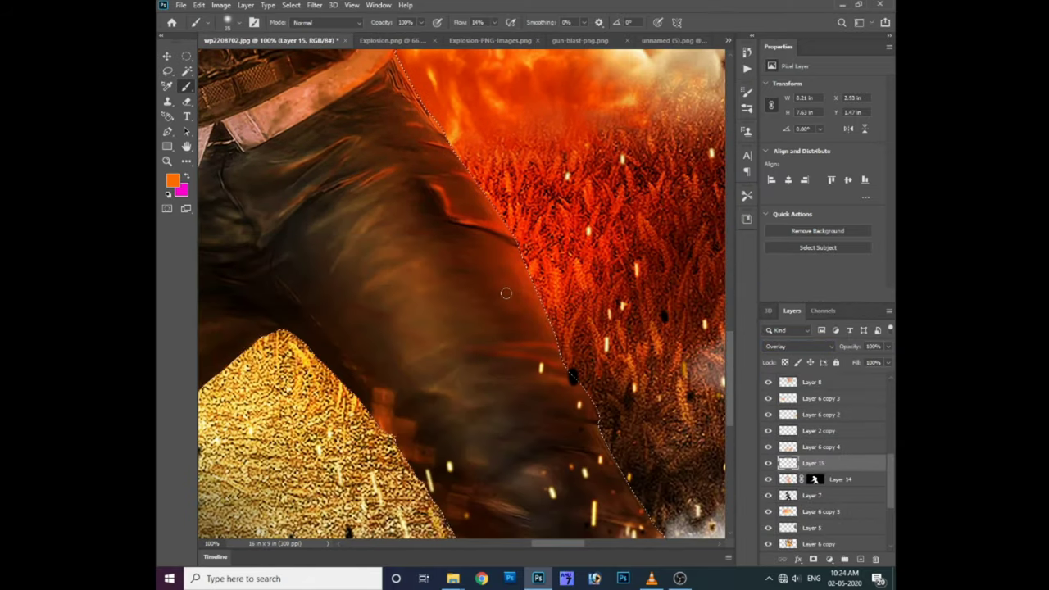
scroll(457, 310, "up", 2)
scroll(417, 278, "left", 2)
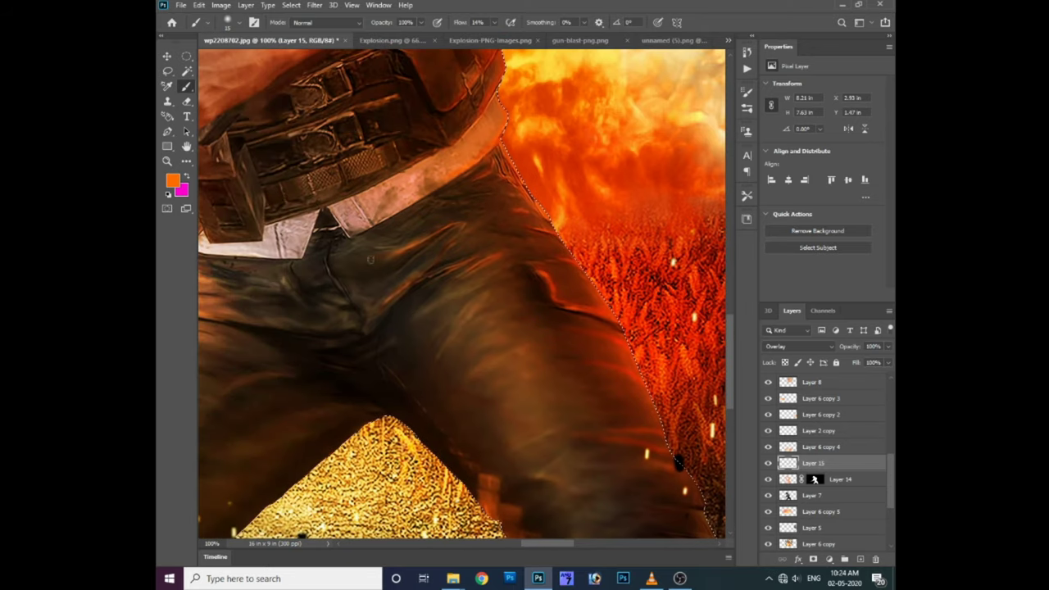
scroll(463, 167, "up", 2)
Step: Brush orange light along the edge of the soldier's trouser leg
left_click_drag(425, 157, 455, 191)
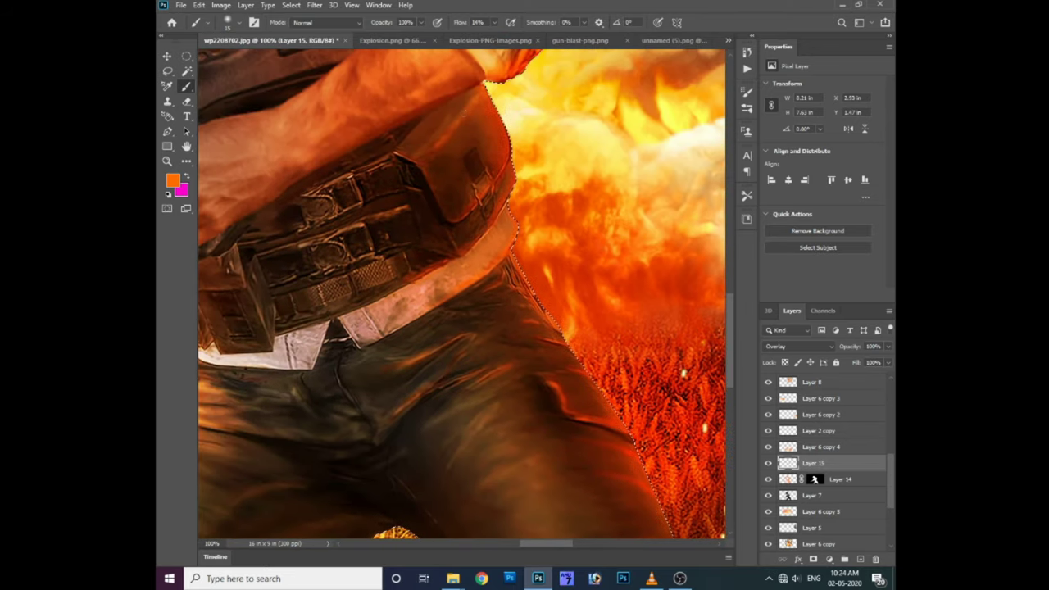
scroll(392, 220, "down", 1)
scroll(393, 220, "right", 1)
scroll(392, 220, "down", 2)
scroll(393, 219, "right", 2)
scroll(393, 219, "down", 2)
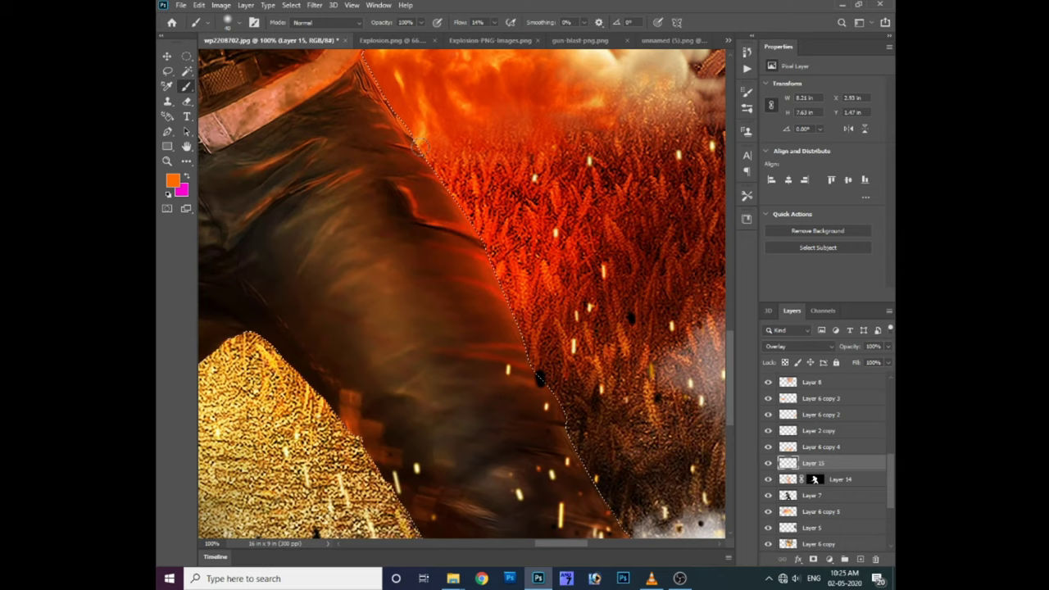
scroll(583, 420, "down", 2)
scroll(573, 414, "right", 1)
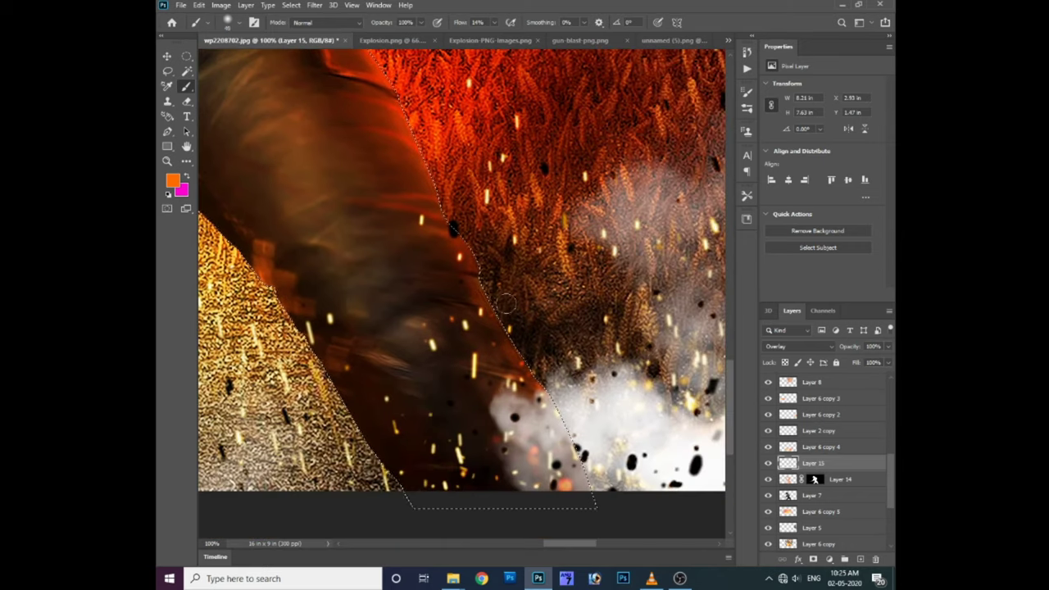
left_click_drag(514, 373, 488, 254)
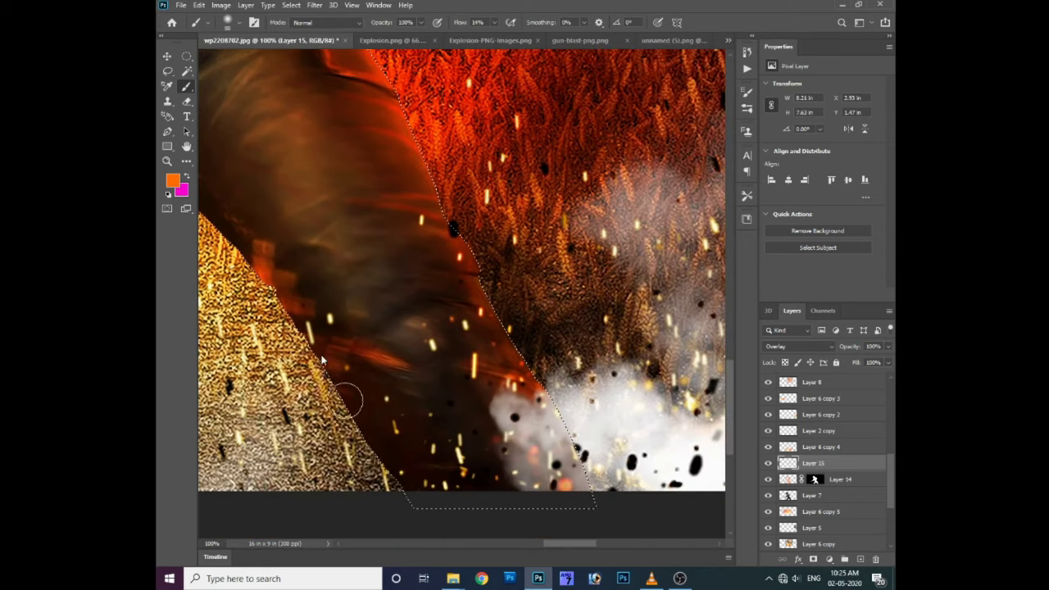
scroll(333, 352, "up", 3)
scroll(333, 347, "left", 3)
scroll(333, 328, "down", 1)
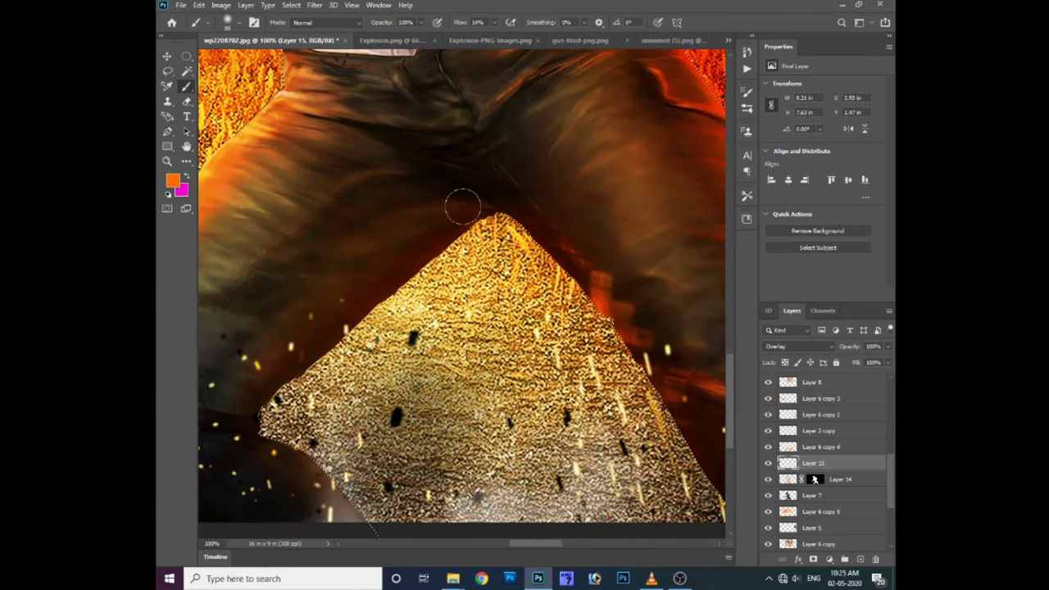
scroll(515, 206, "down", 3)
scroll(402, 410, "left", 3)
scroll(403, 410, "left", 2)
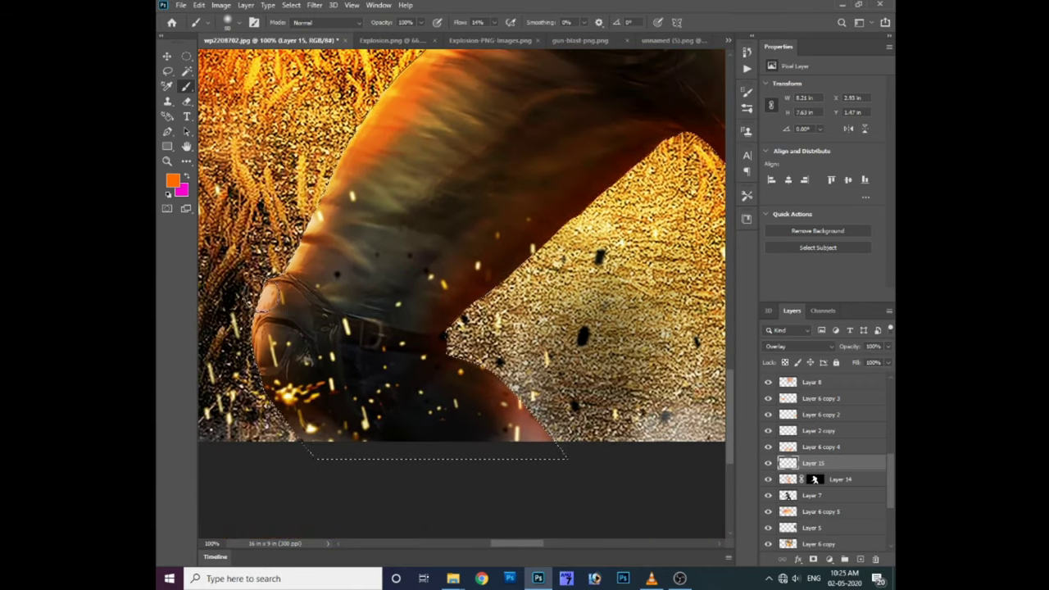
scroll(279, 287, "up", 2)
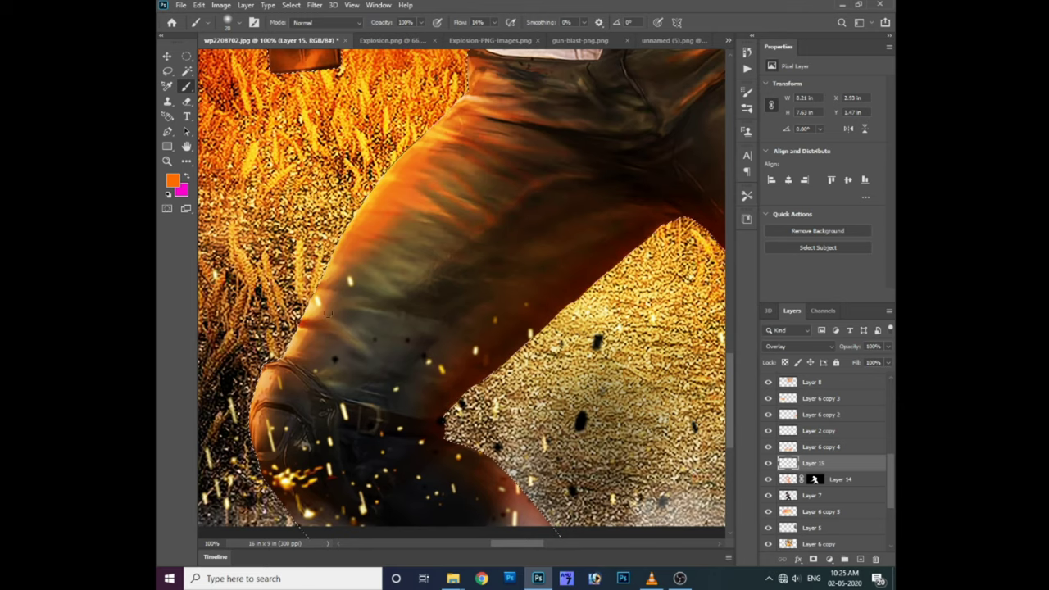
Step: Pan along the leg and rifle barrel to the muzzle flash and back to the torso
left_click_drag(291, 417, 299, 374)
scroll(295, 395, "up", 5)
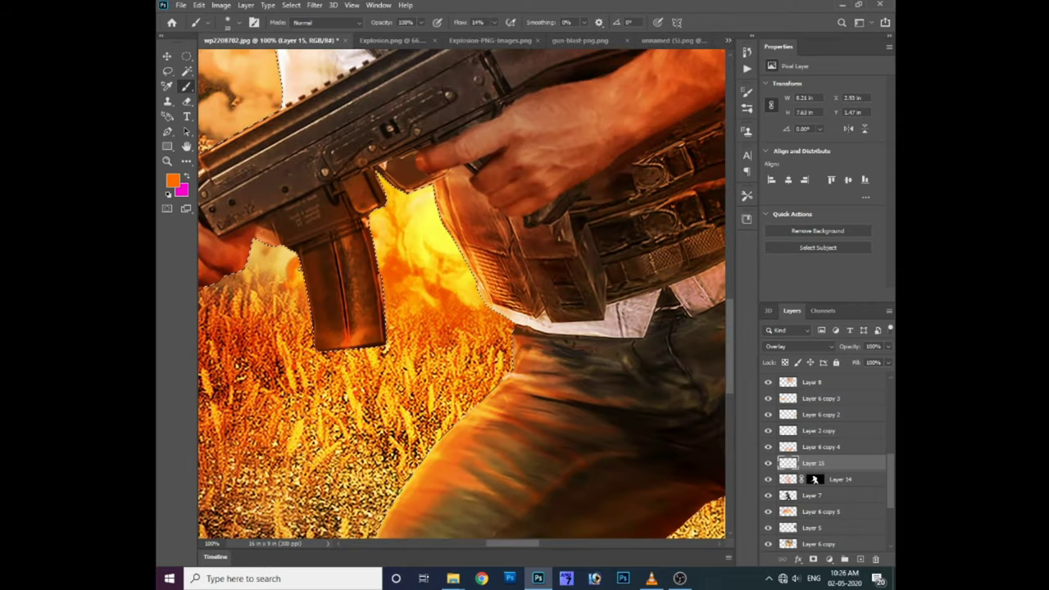
left_click_drag(405, 194, 609, 213)
mouse_move(345, 313)
left_mouse_down()
mouse_move(522, 318)
mouse_move(606, 262)
left_mouse_up()
left_click_drag(282, 385, 357, 352)
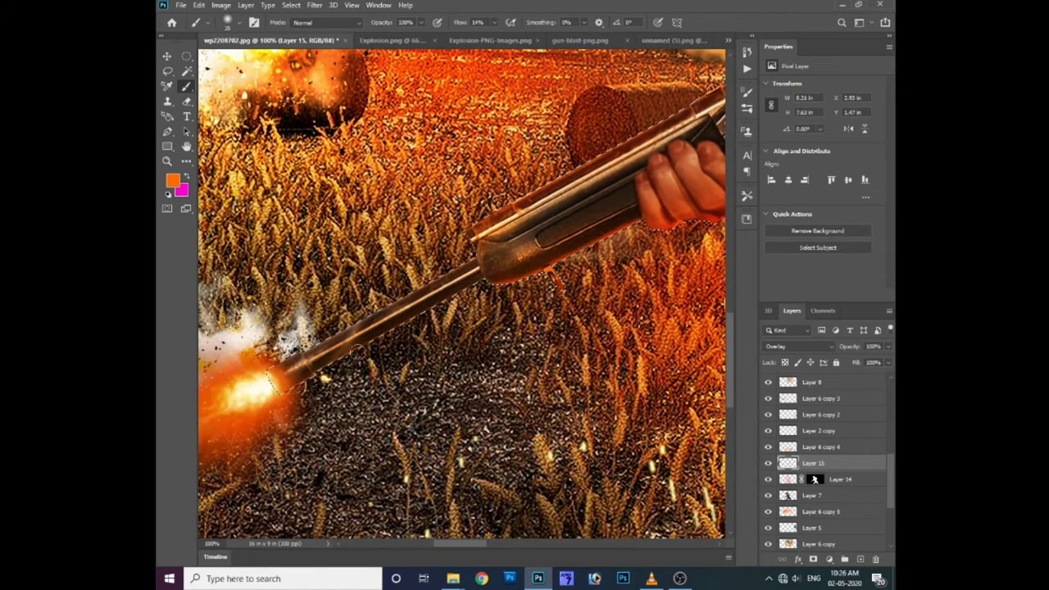
left_click_drag(683, 100, 552, 192)
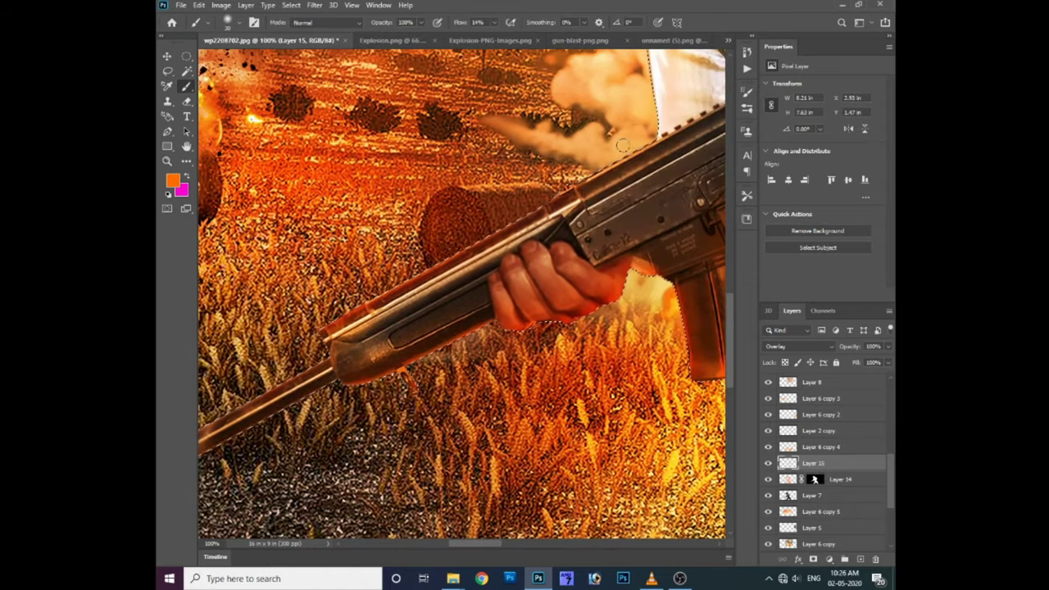
left_click_drag(721, 82, 564, 266)
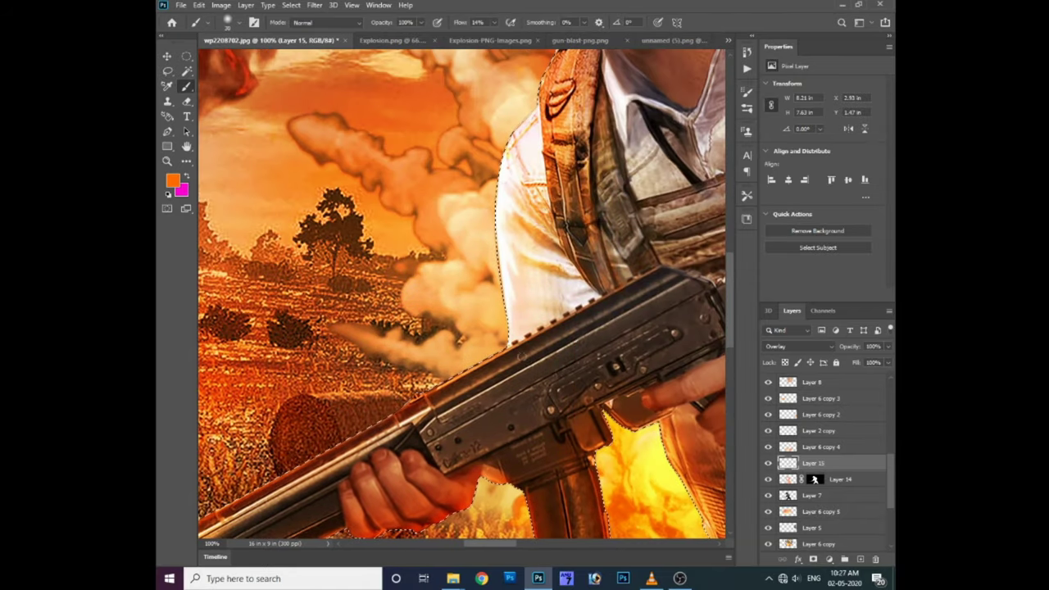
scroll(688, 271, "down", 1)
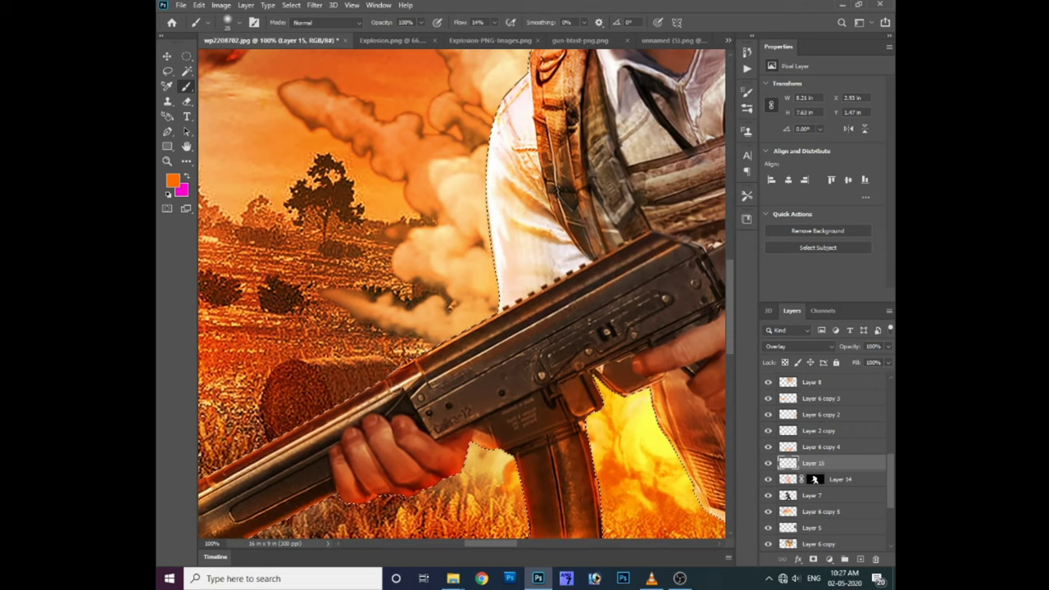
left_click_drag(578, 307, 396, 373)
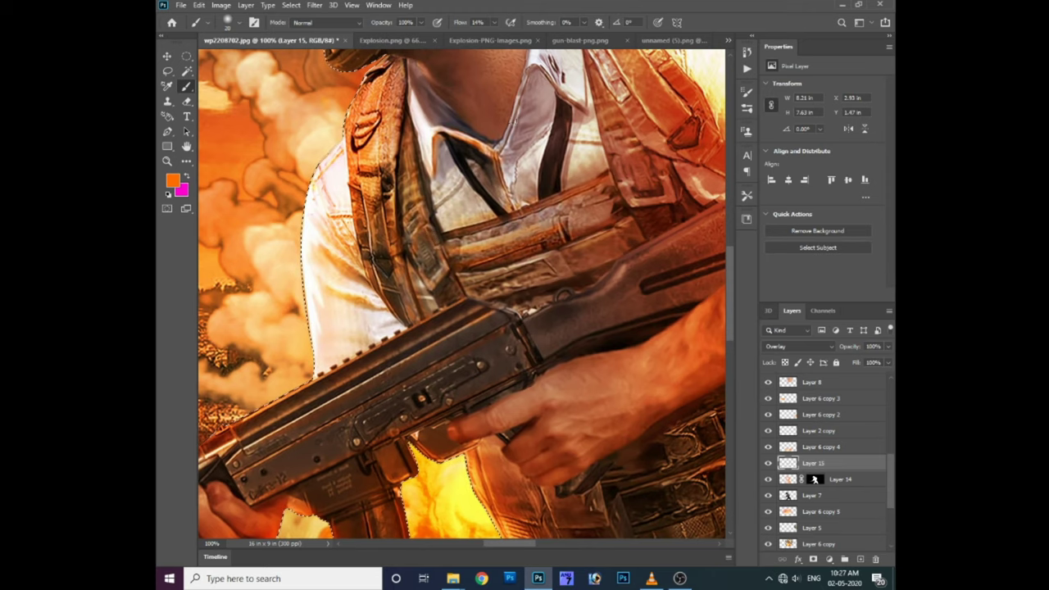
scroll(461, 295, "up", 3)
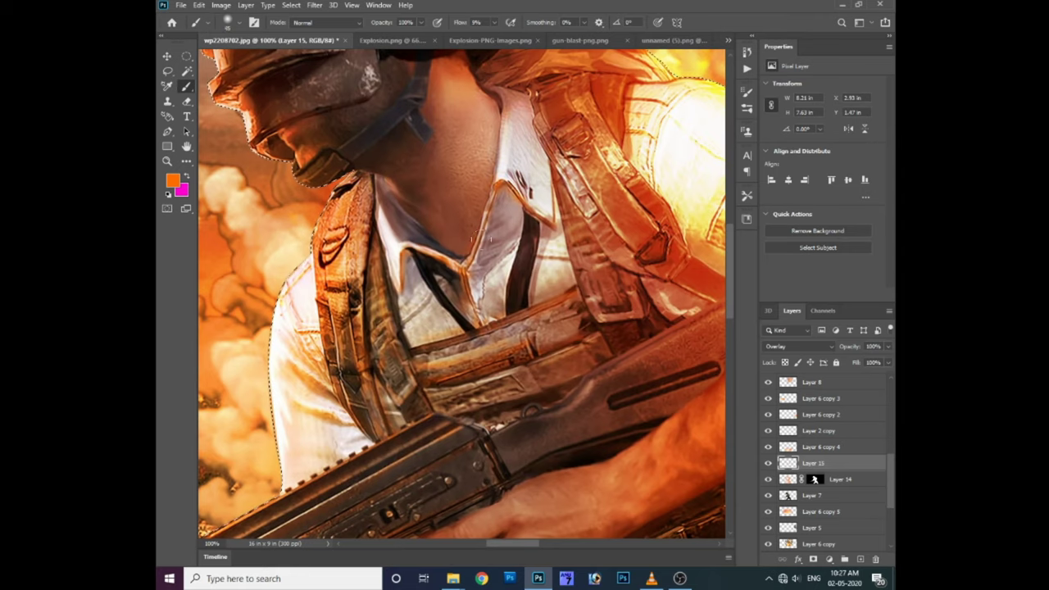
scroll(392, 324, "up", 3)
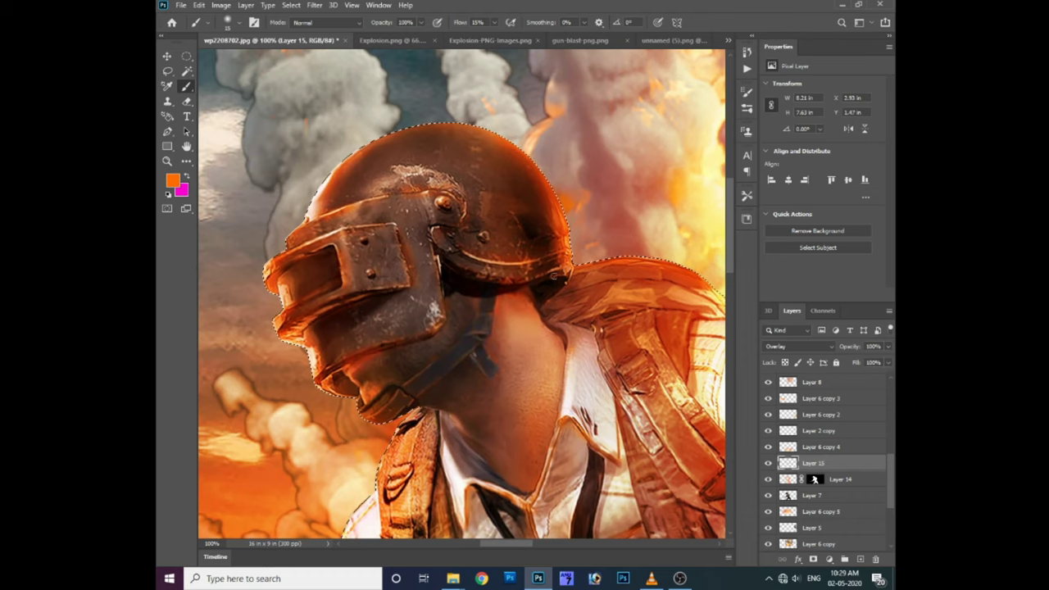
Step: Lower the brush flow to 6% near the helmet and fit the whole image in the window
left_click_drag(546, 305, 566, 293)
key("shift+0")
key("shift+6")
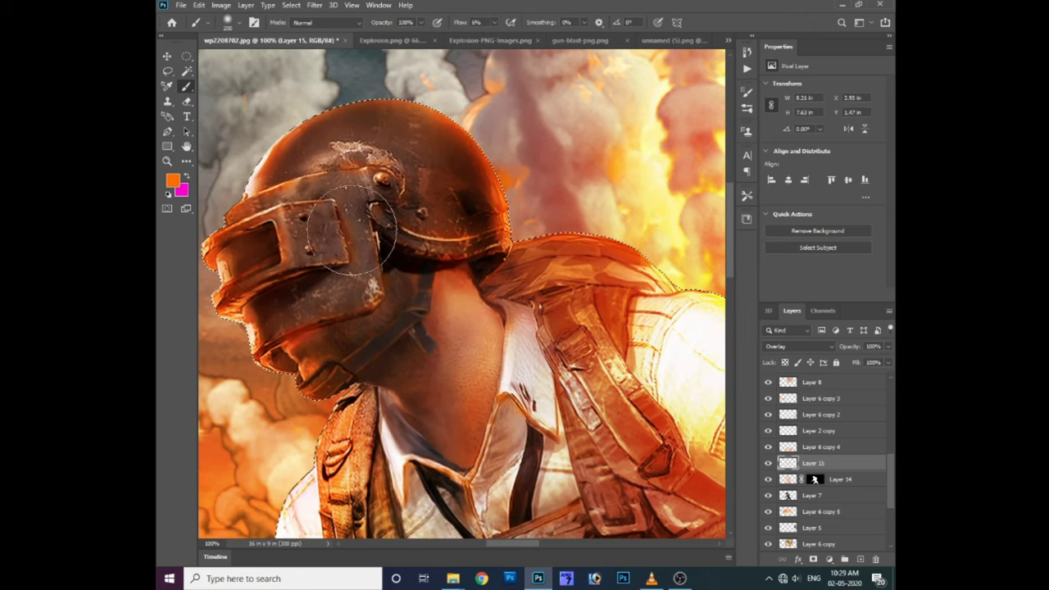
key("ctrl+0")
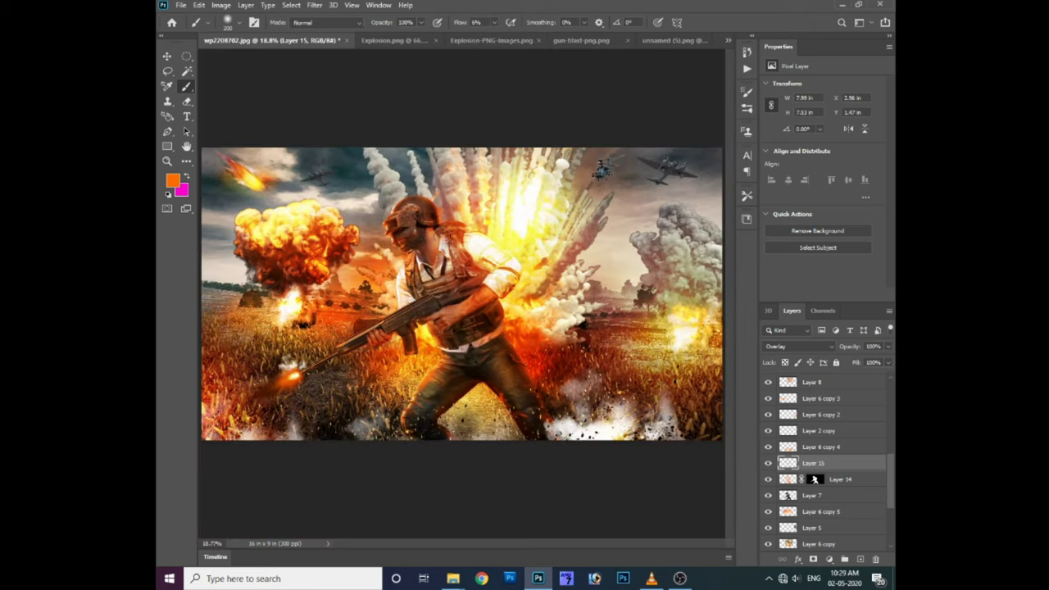
Step: Deselect the soldier and reposition Color Dodge glow Layer 8 below Layer 7
key("ctrl+d")
key("ctrl+minus")
key("v")
left_click_drag(574, 344, 491, 258)
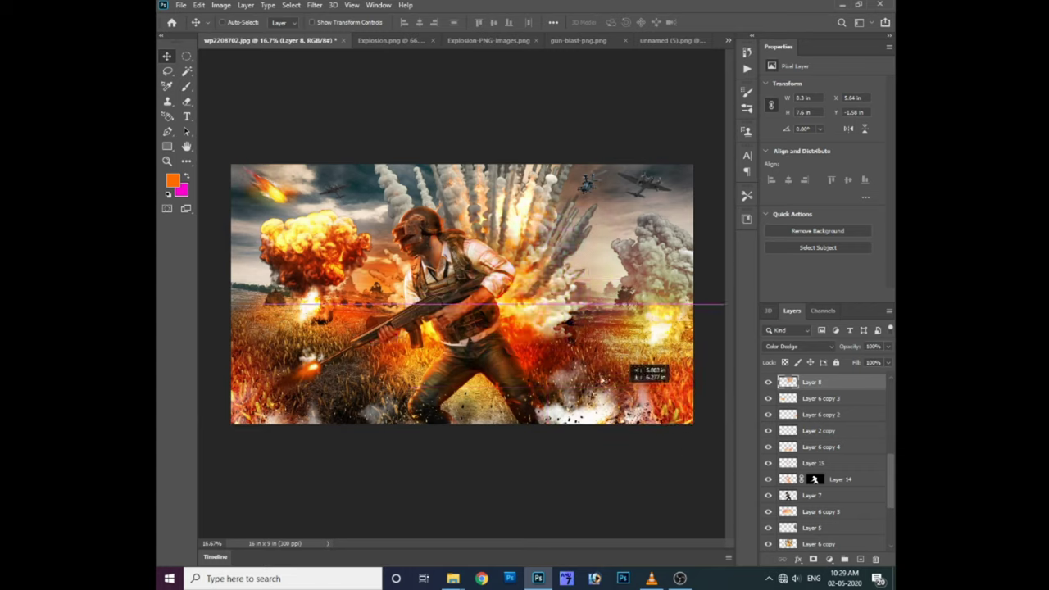
key("ctrl+bracketleft")
key("ctrl+bracketleft")
key("ctrl+bracketleft")
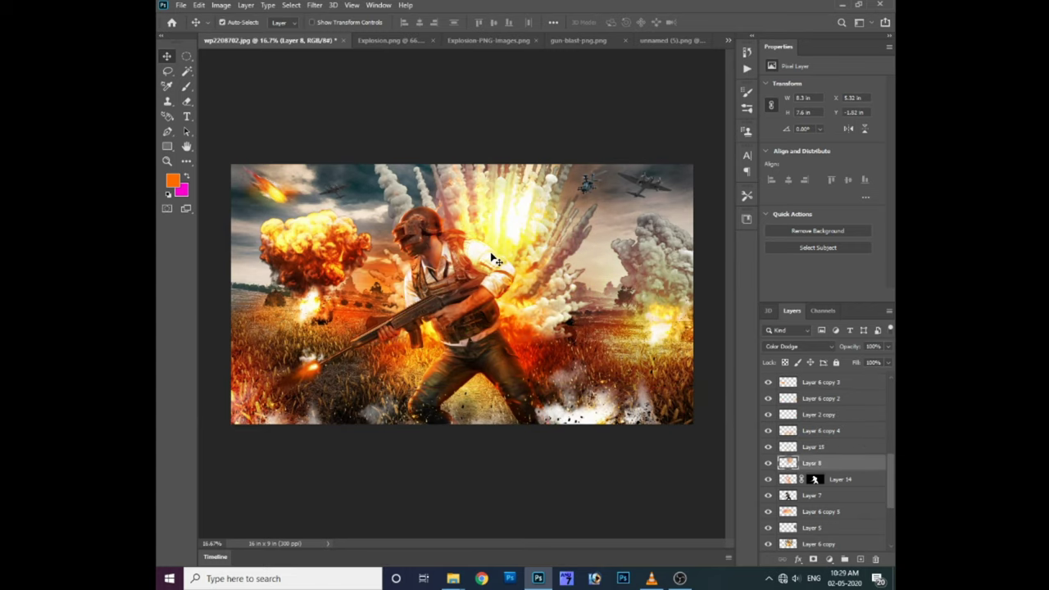
key("ctrl+bracketleft")
key("ctrl+bracketleft")
left_click_drag(492, 259, 525, 270)
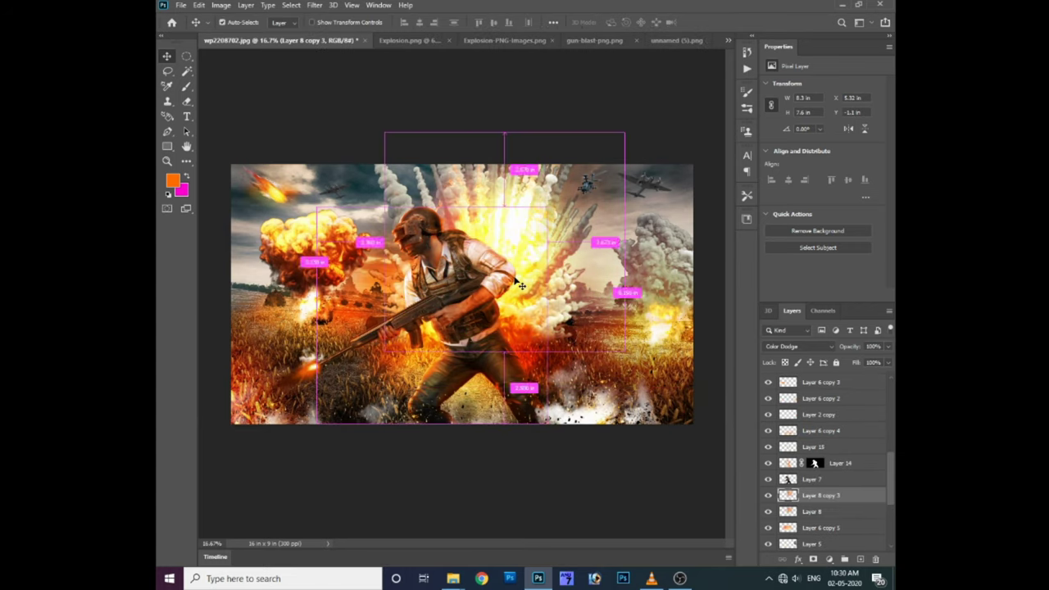
Step: Duplicate the glow layer and lower the copy's opacity
key("ctrl+j")
left_click(887, 346)
left_click_drag(889, 362, 861, 362)
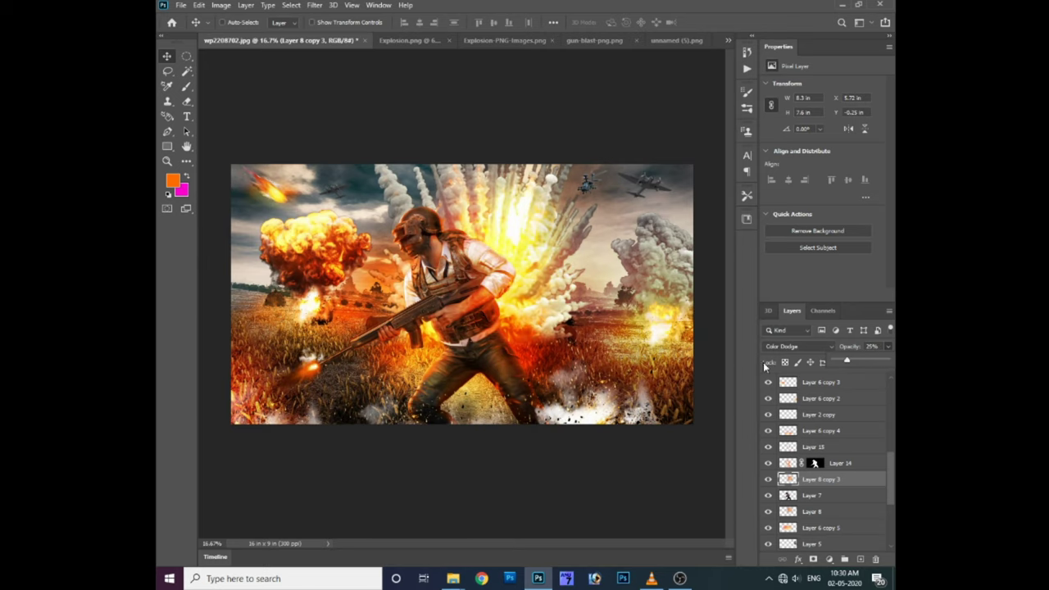
Step: Close the explosion images, place gun-blast fire as Layer 16, and duplicate it to the right
left_click(450, 40)
left_click(446, 41)
left_click(445, 41)
mouse_move(459, 302)
left_mouse_down()
mouse_move(479, 338)
mouse_move(458, 47)
left_mouse_up()
mouse_move(305, 40)
left_mouse_down()
mouse_move(270, 271)
mouse_move(303, 361)
mouse_move(292, 298)
left_mouse_up()
key("ctrl+t")
key("Return")
left_click_drag(307, 365, 545, 427)
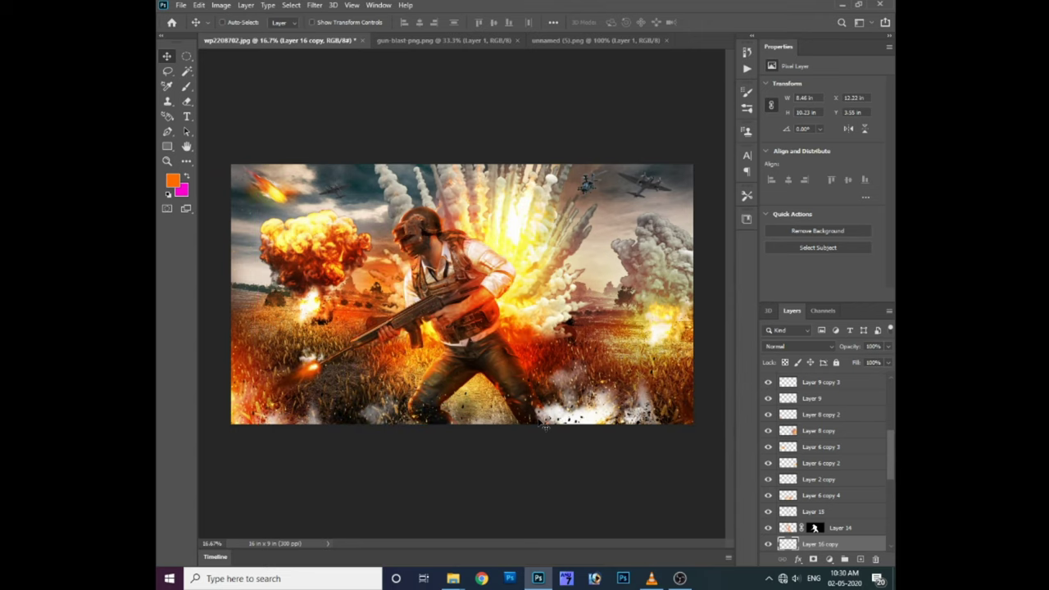
Step: Shift the Layer 8 copy glow to Hue -13 and Saturation +31
left_click(655, 332)
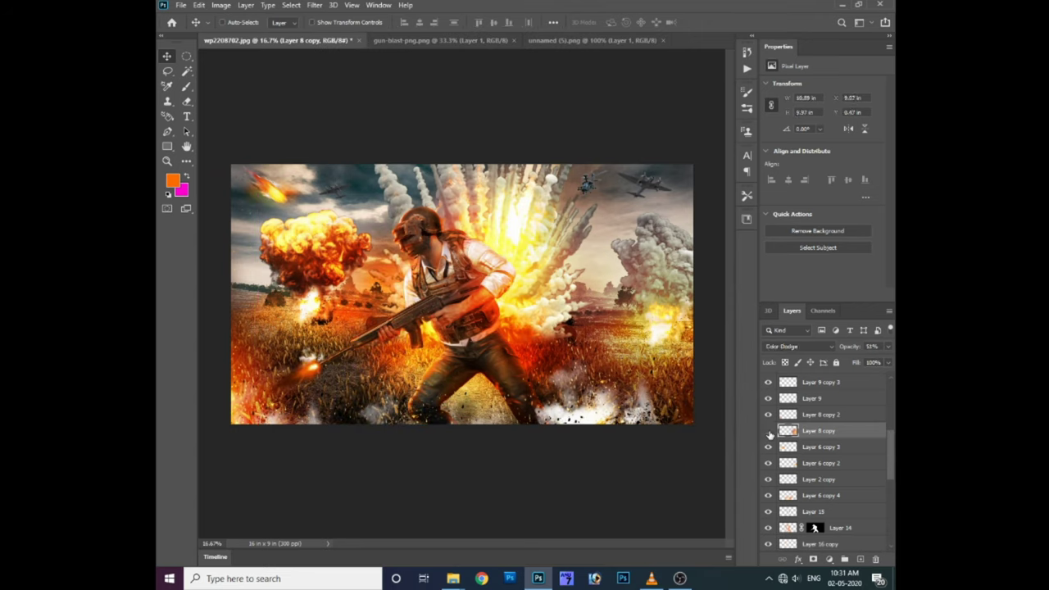
key("ctrl+u")
left_click_drag(744, 433, 719, 437)
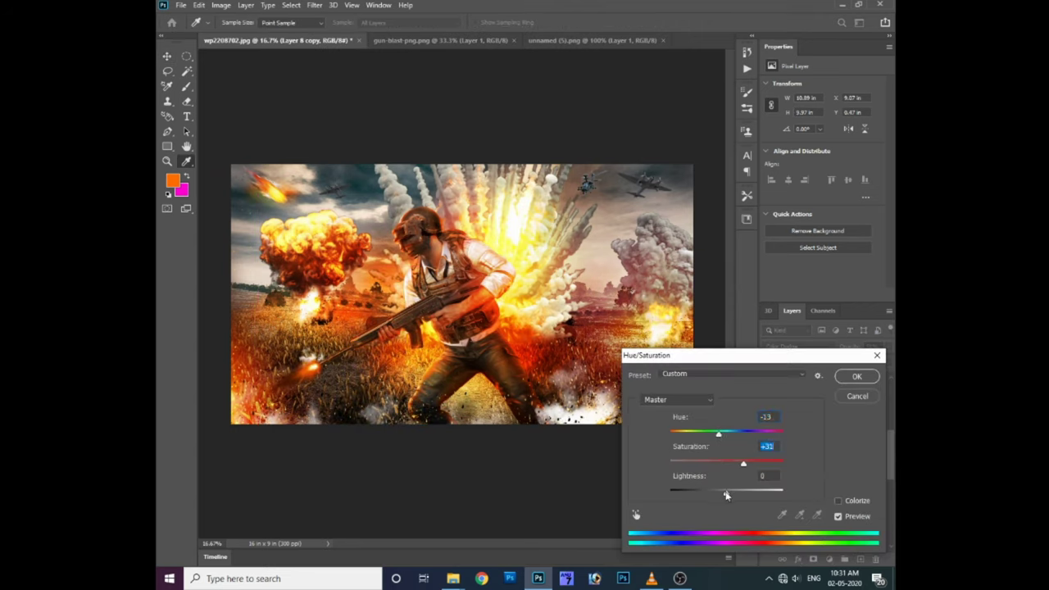
key("Return")
key("ctrl+j")
mouse_move(525, 273)
left_mouse_down()
mouse_move(672, 348)
mouse_move(663, 333)
left_mouse_up()
key("ctrl+z")
key("ctrl+z")
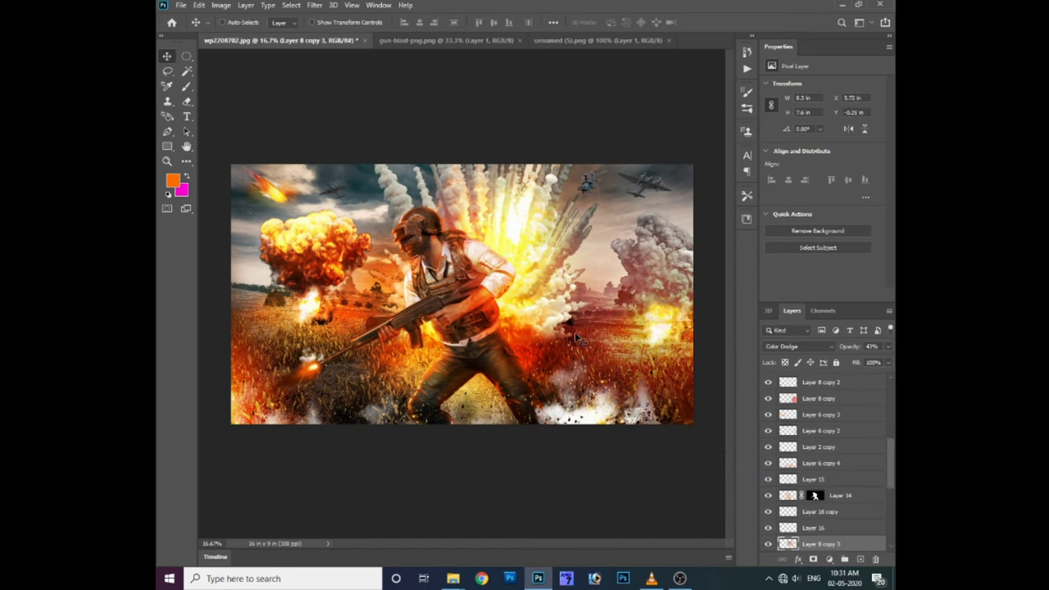
Step: Paint a new Layer 17 with the brush and set it to Overlay blending
left_click(871, 399)
key("ctrl+shift+alt+n")
key("b")
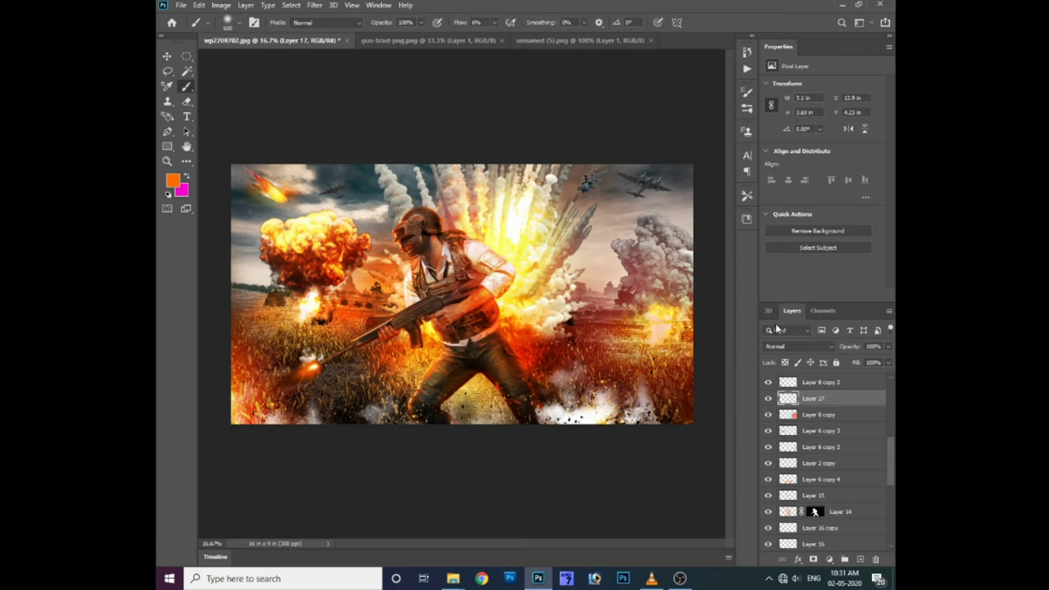
left_click(791, 346)
left_click(794, 426)
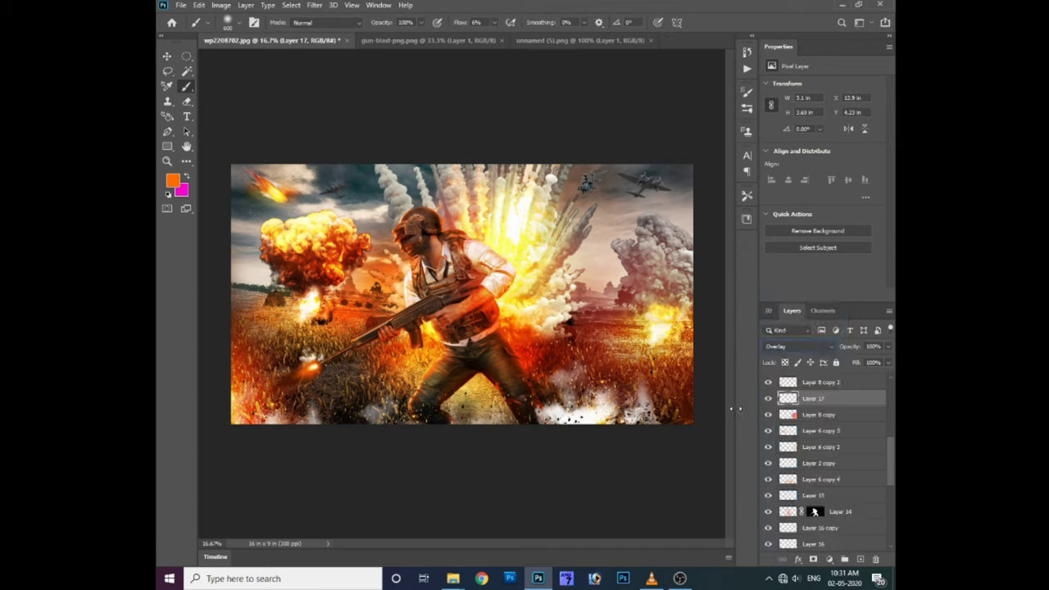
key("ctrl+bracketleft")
key("ctrl+bracketleft")
key("v")
Step: Alt-drag several copies of Layer 17 around the scene to spread the fire glow
left_click_drag(665, 350, 645, 185)
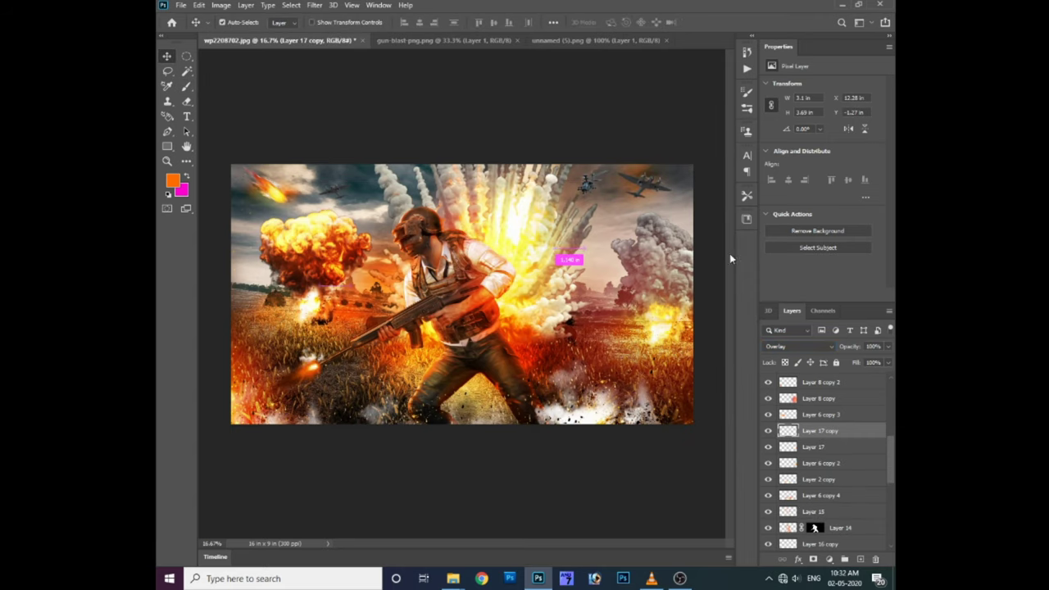
key("ctrl+bracketright")
key("ctrl+bracketright")
key("ctrl+bracketright")
left_click_drag(662, 168, 592, 219)
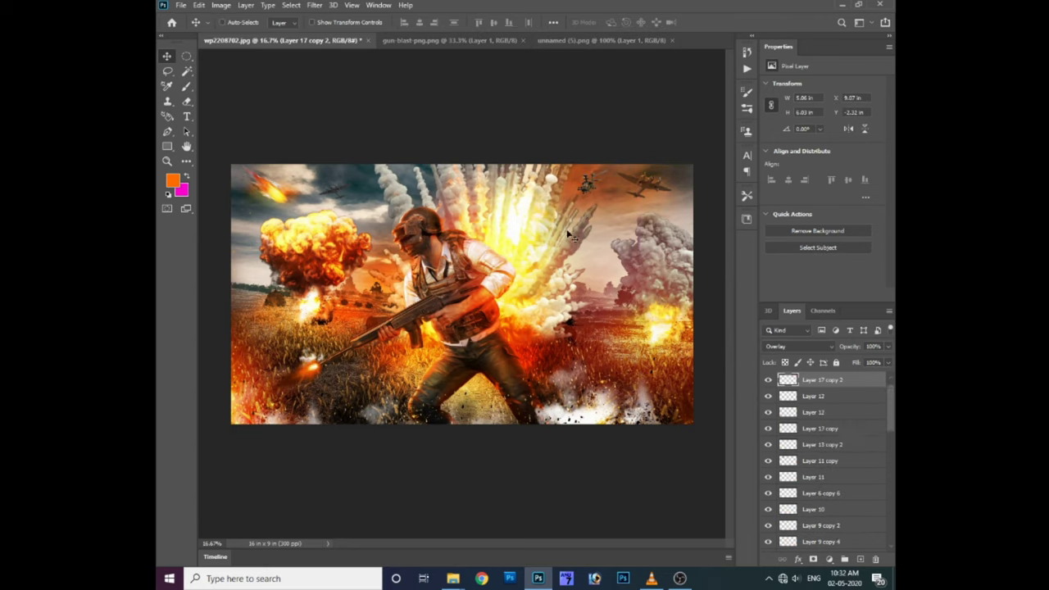
left_click_drag(571, 200, 571, 192)
left_click(645, 190)
left_click_drag(630, 210, 355, 187)
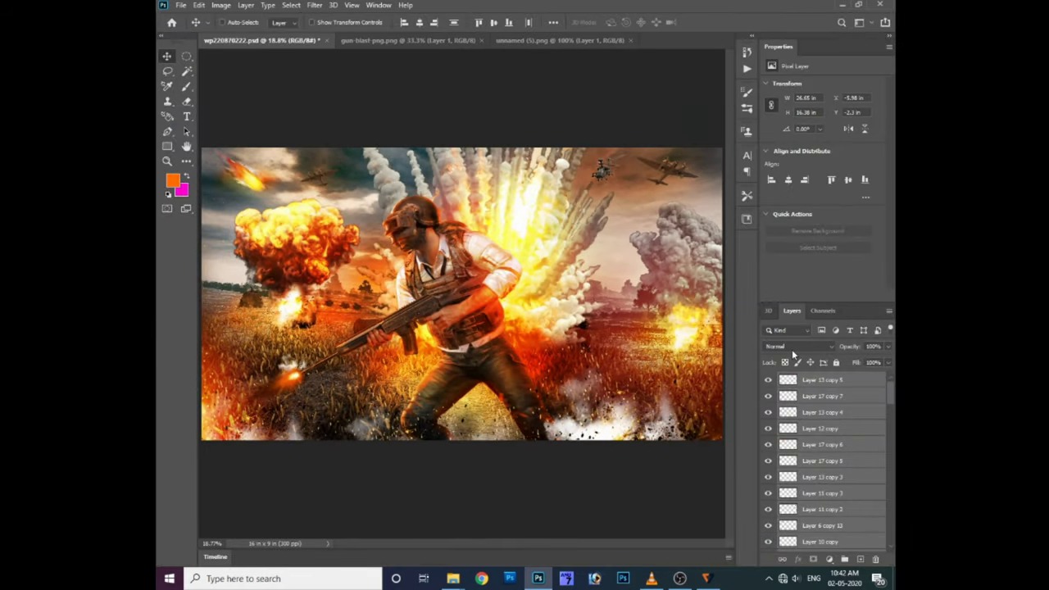
Step: Duplicate the Layer 13 muzzle-flash layers, leaving Layer 13 copy 5 selected
left_click(820, 380)
left_click_drag(889, 388, 893, 467)
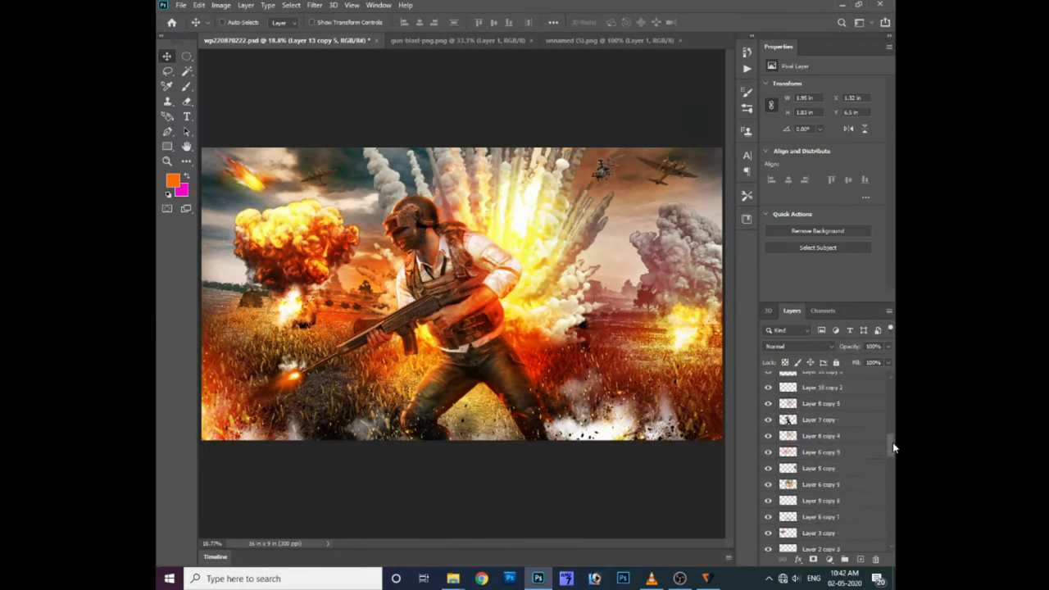
key("ctrl+z")
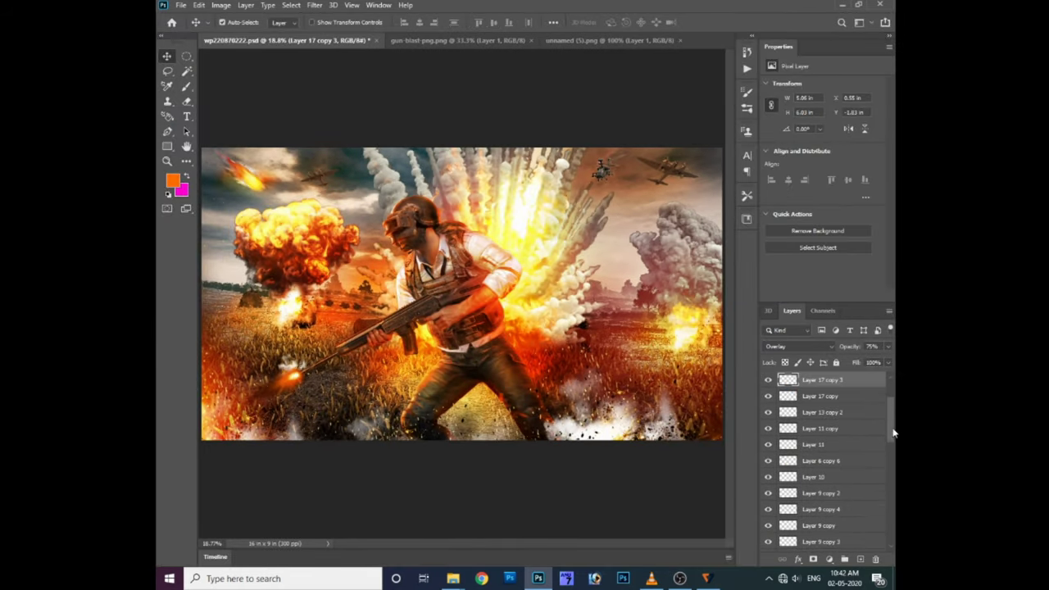
left_click(819, 541, "shift")
right_click(826, 525)
key("Escape")
right_click(824, 492)
left_click(819, 381)
Step: Apply Match Color with Luminance 83, Color Intensity 186, Fade 87 and Neutralize on
left_click(232, 5)
left_click(421, 271)
mouse_move(648, 257)
left_mouse_down()
mouse_move(693, 256)
mouse_move(677, 244)
left_mouse_up()
left_click_drag(609, 303, 645, 304)
left_click(609, 316)
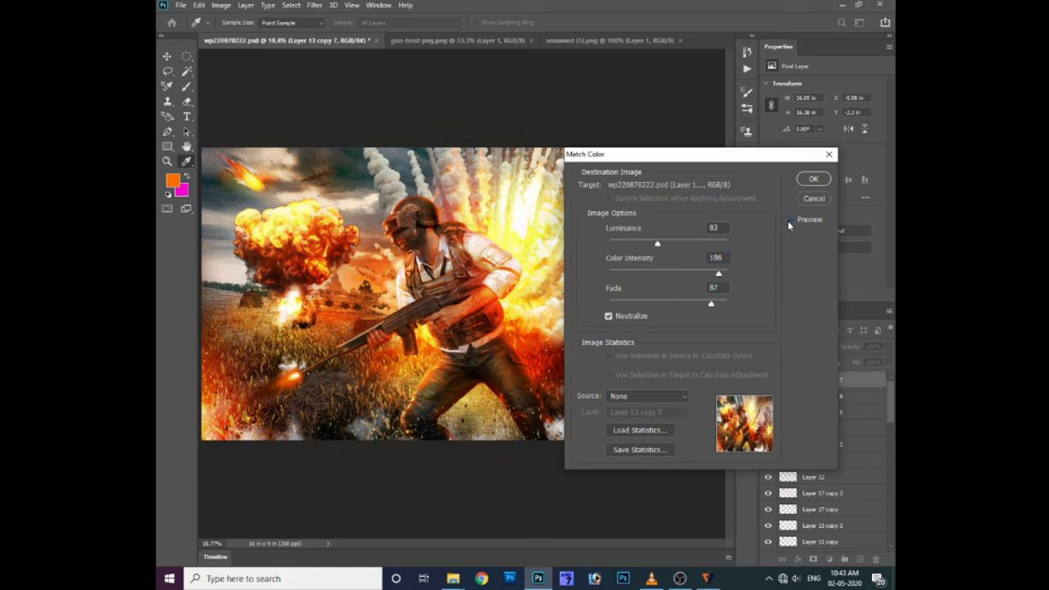
left_click(809, 178)
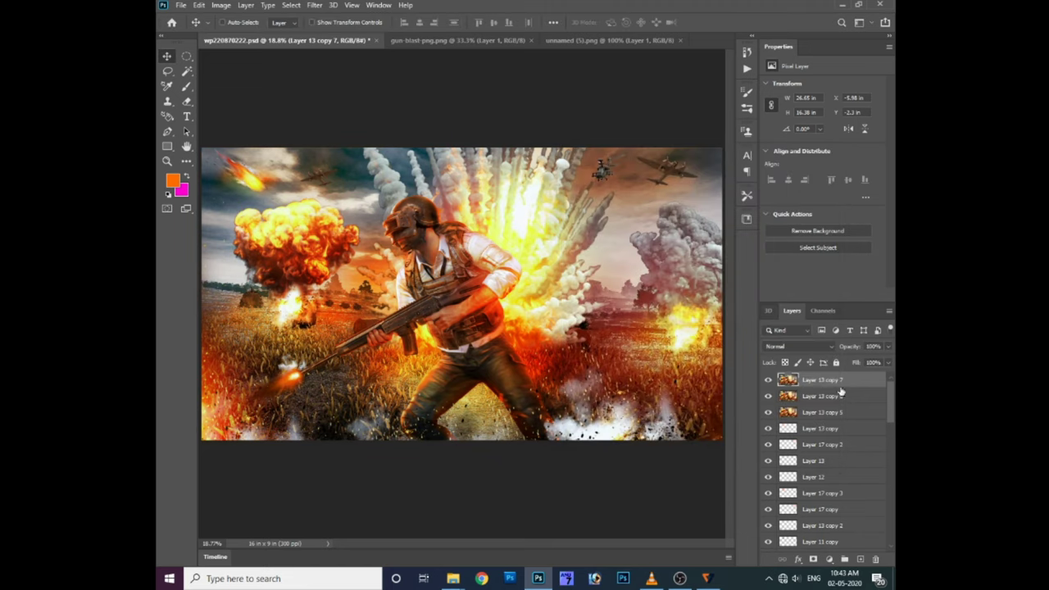
Step: Add a Color Lookup adjustment layer and step through several 3DLUT presets
left_click(830, 558)
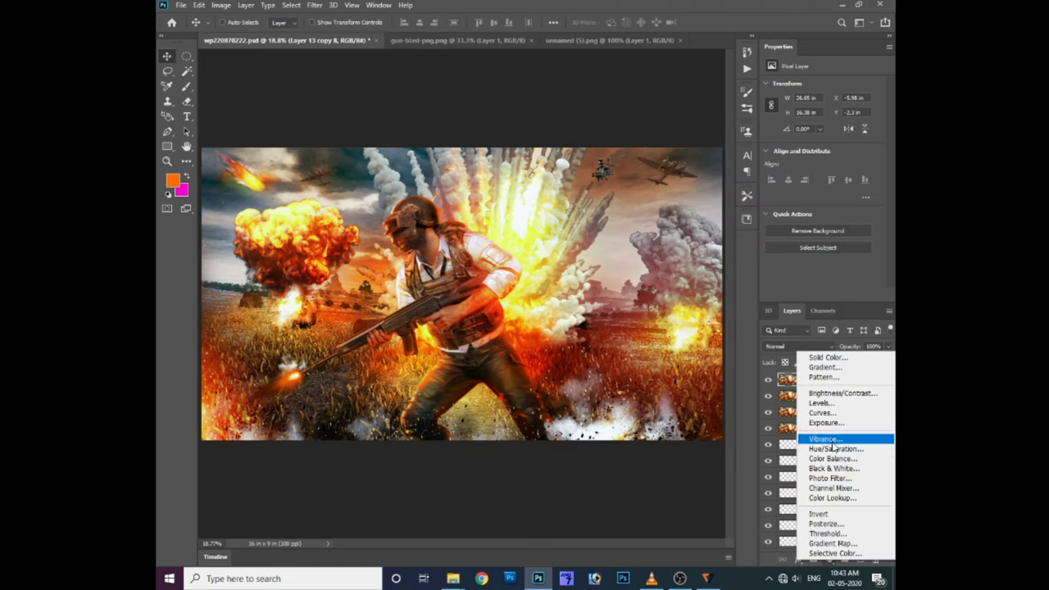
left_click(835, 500)
left_click(844, 86)
left_click(799, 187)
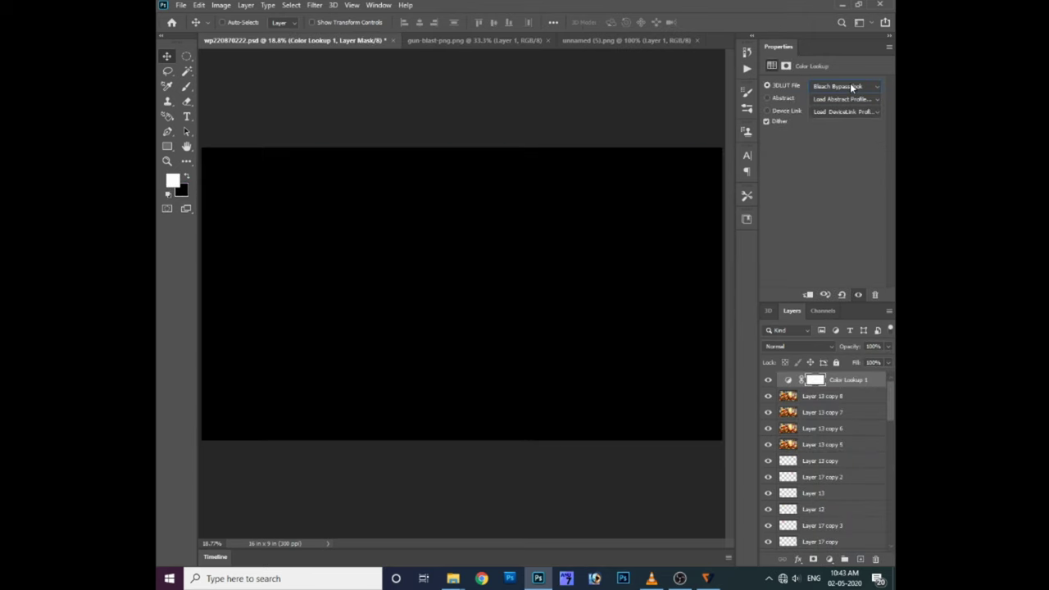
key("Down")
key("Down")
key("Down")
key("Down")
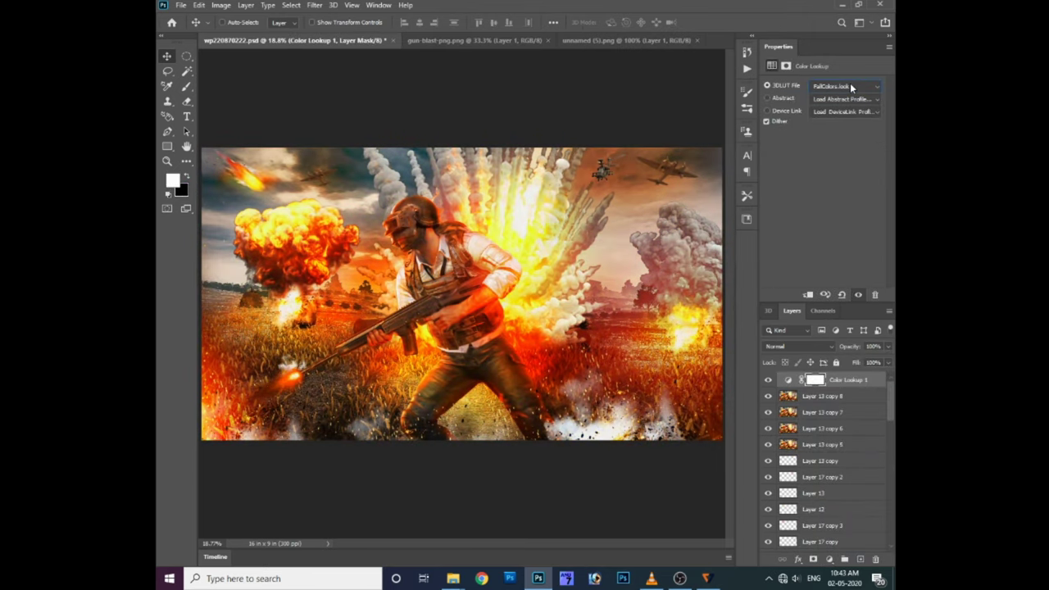
key("Down")
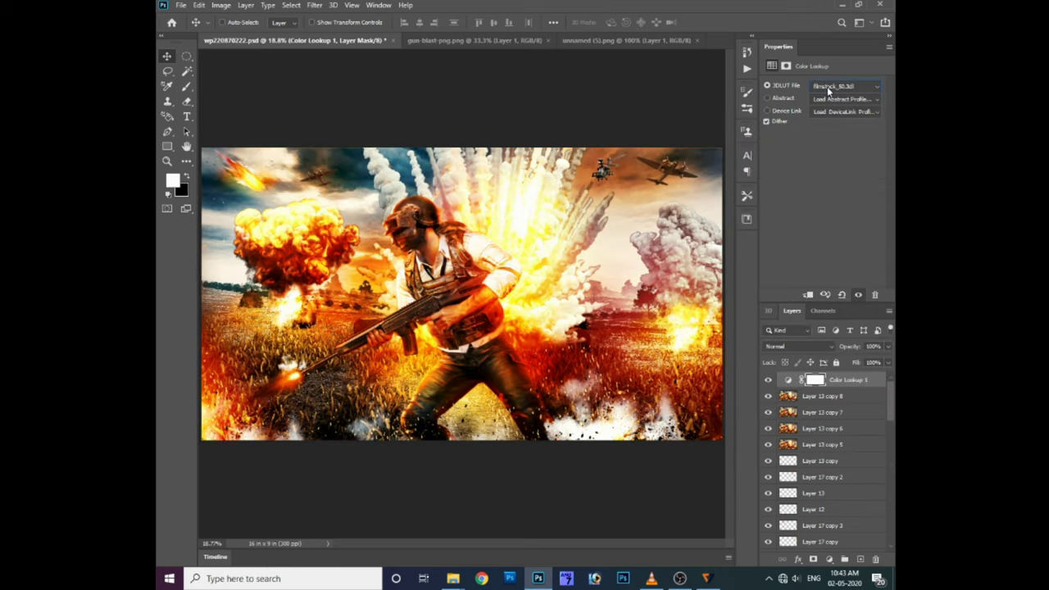
Step: Try the FoggyNight.3DL look and lower the grading layer's opacity to 14%
left_click_drag(887, 350, 850, 356)
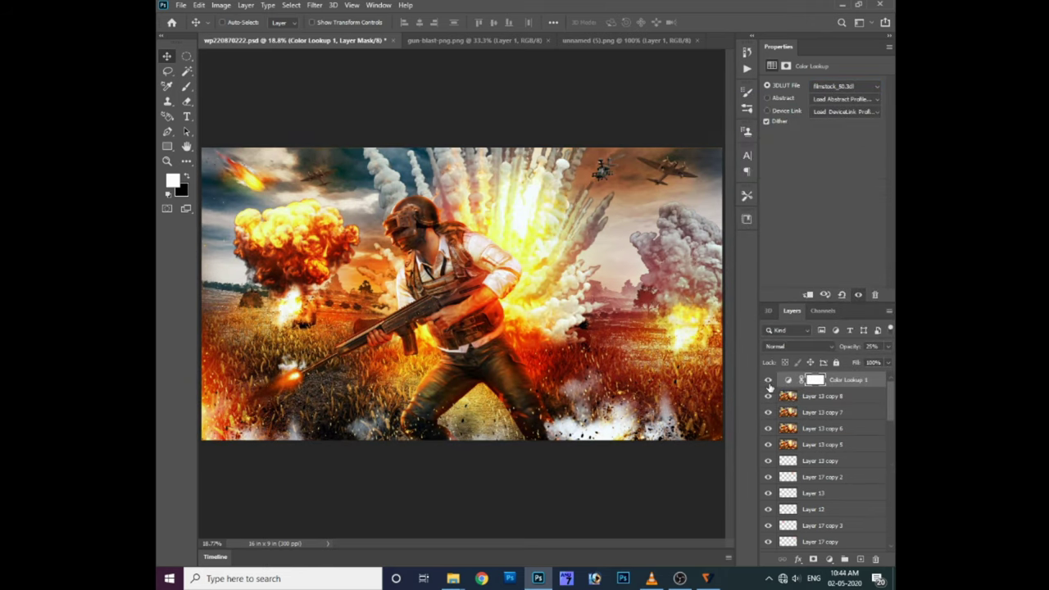
left_click(788, 380)
left_click(888, 346)
left_click(849, 86)
left_click(848, 114)
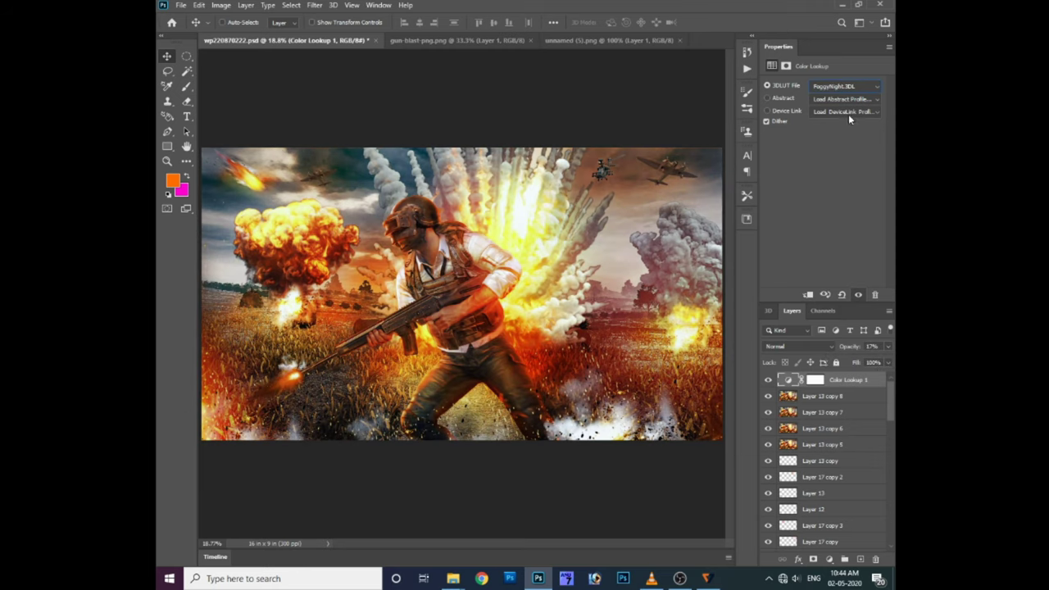
left_click_drag(841, 361, 860, 361)
Step: Settle on the Fuji ETERNA 250D LUT for the final grade
left_click(869, 87)
left_click(815, 253)
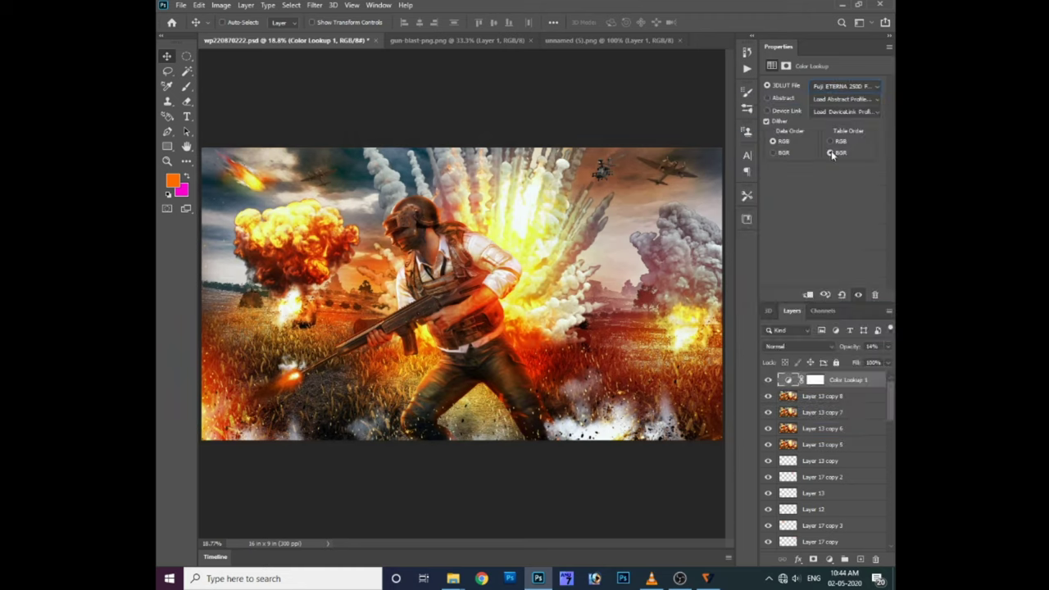
left_click(862, 91)
left_click(781, 267)
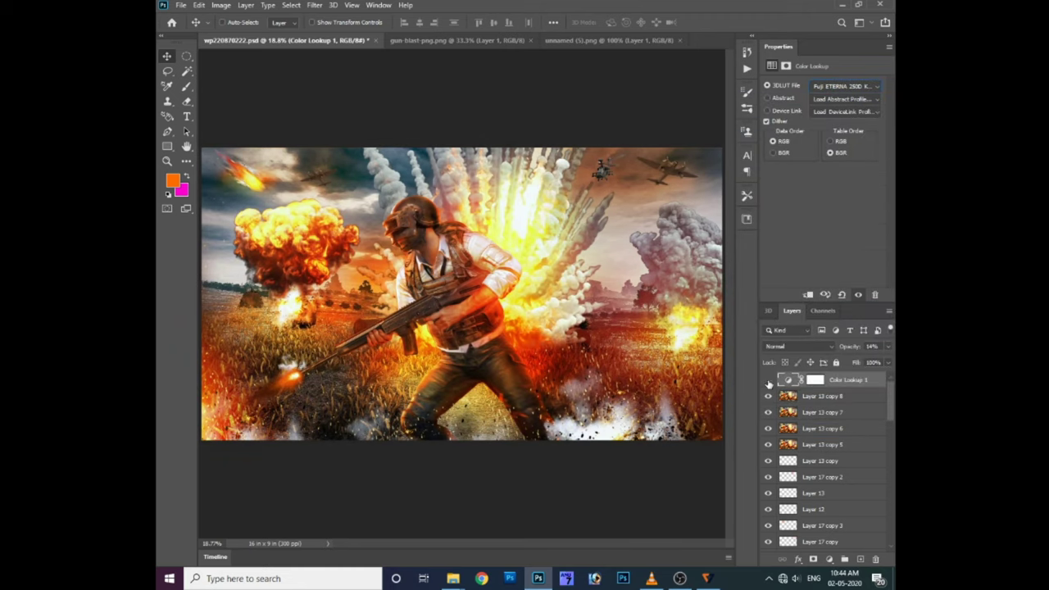